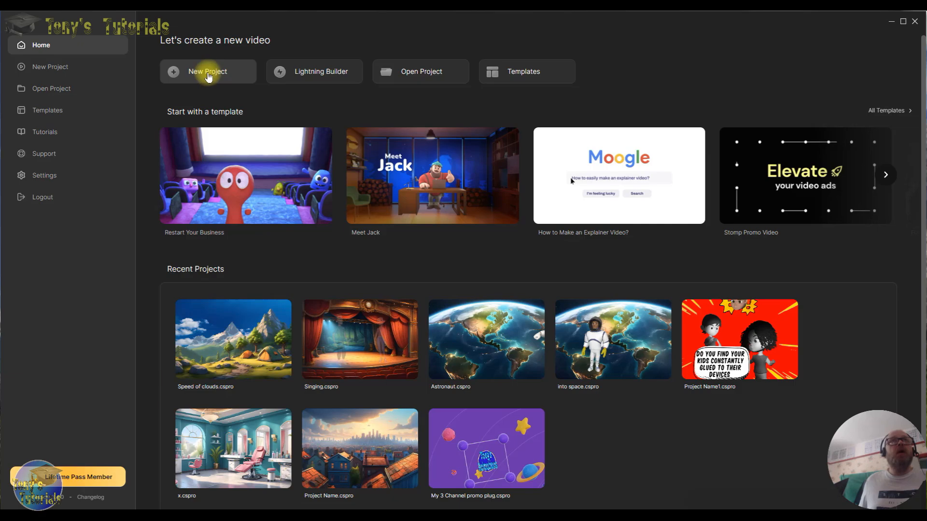
Step: Create a new blank project and add a default text element to the canvas
{"action": "left_click", "coordinate": [208, 76]}
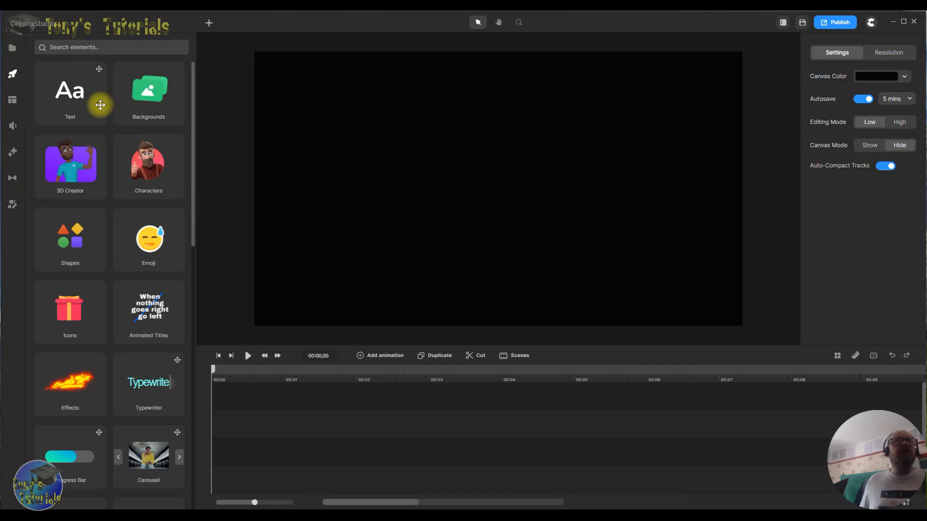
{"action": "left_click_drag", "start_coordinate": [70, 97], "coordinate": [494, 133]}
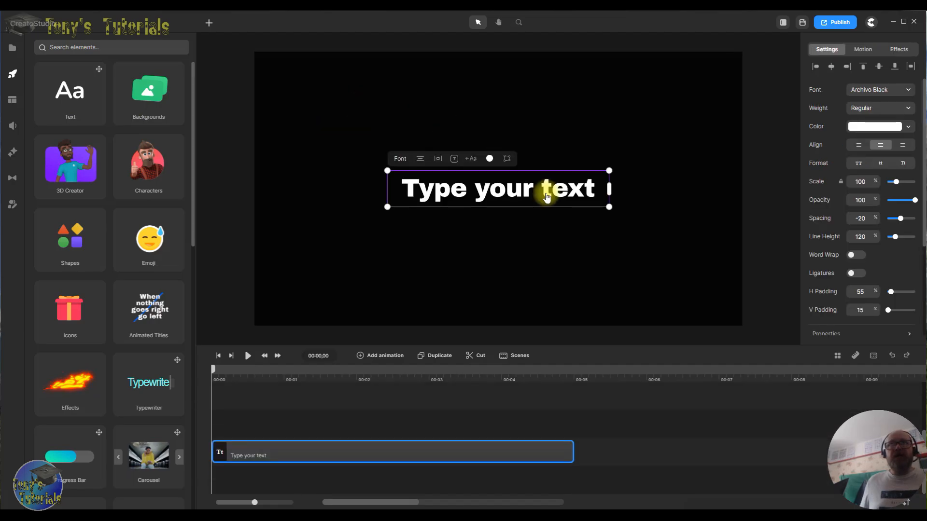
Step: Add two more default text elements on top of the existing one
{"action": "left_click", "coordinate": [208, 25]}
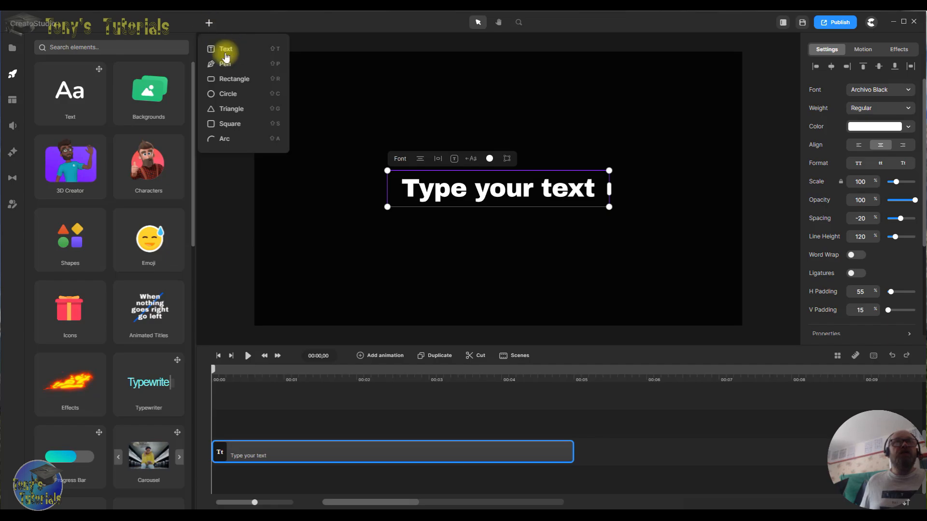
{"action": "left_click_drag", "start_coordinate": [227, 52], "coordinate": [372, 74]}
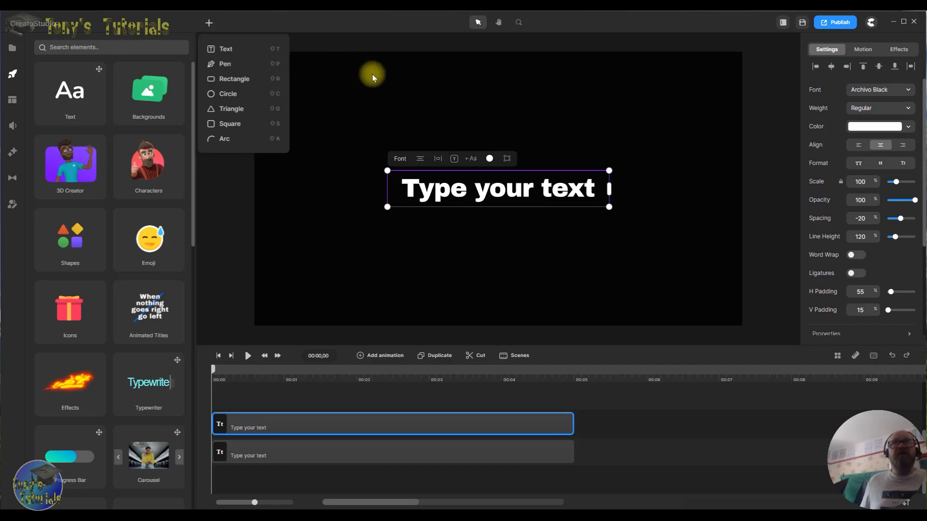
{"action": "left_click", "coordinate": [231, 49]}
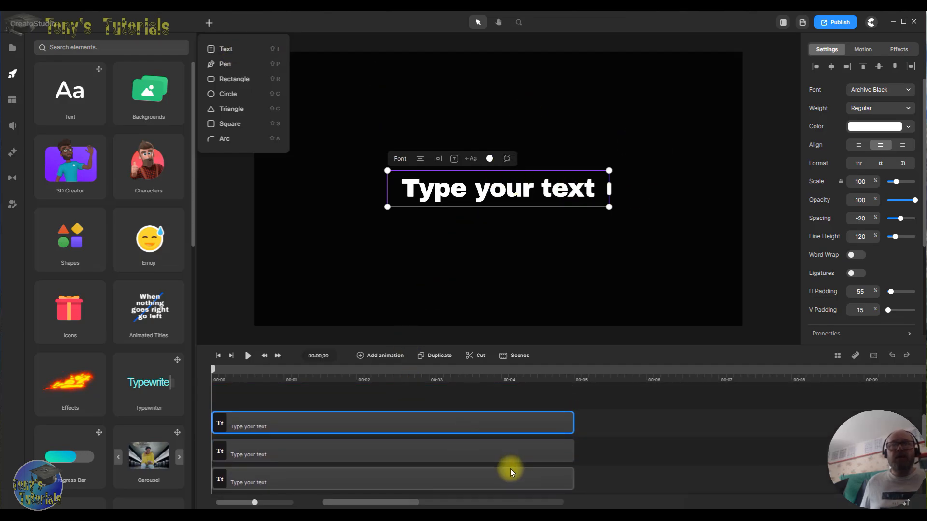
Step: Delete the two extra text layers from the timeline, keeping a single text layer
{"action": "right_click", "coordinate": [512, 424]}
{"action": "left_click", "coordinate": [545, 415]}
{"action": "right_click", "coordinate": [517, 422]}
{"action": "left_click", "coordinate": [535, 414]}
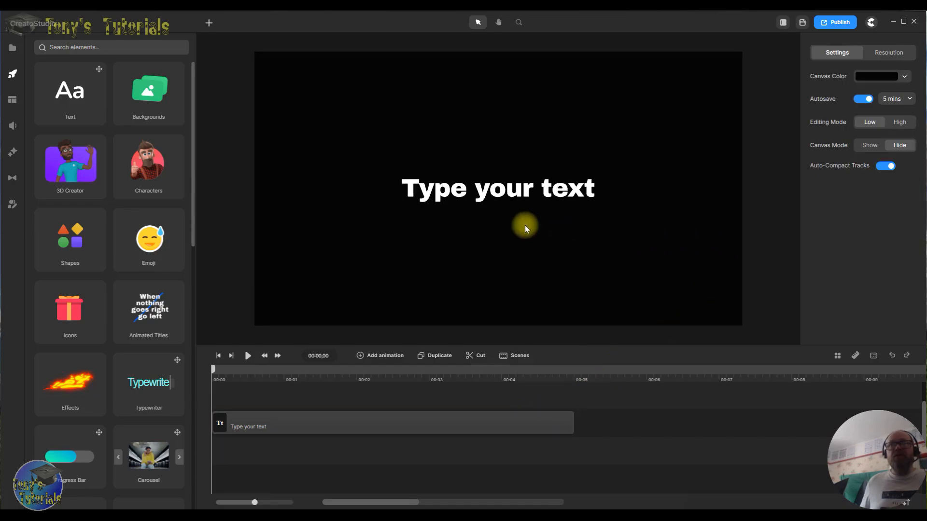
Step: Move the text towards the upper part of the canvas and replace its wording with "Hello Everyone"
{"action": "left_click", "coordinate": [490, 191]}
{"action": "left_click_drag", "start_coordinate": [527, 197], "coordinate": [496, 158]}
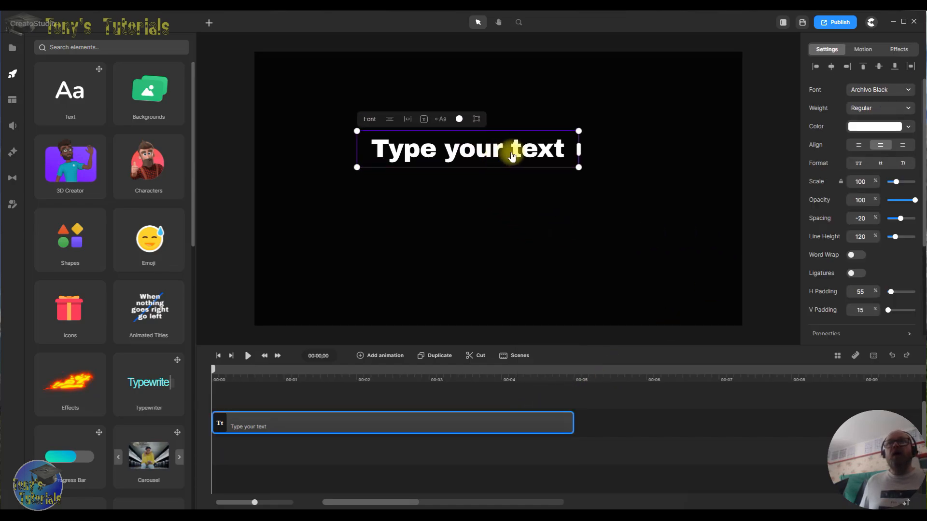
{"action": "double_click", "coordinate": [540, 149]}
{"action": "left_click_drag", "start_coordinate": [564, 150], "coordinate": [363, 145]}
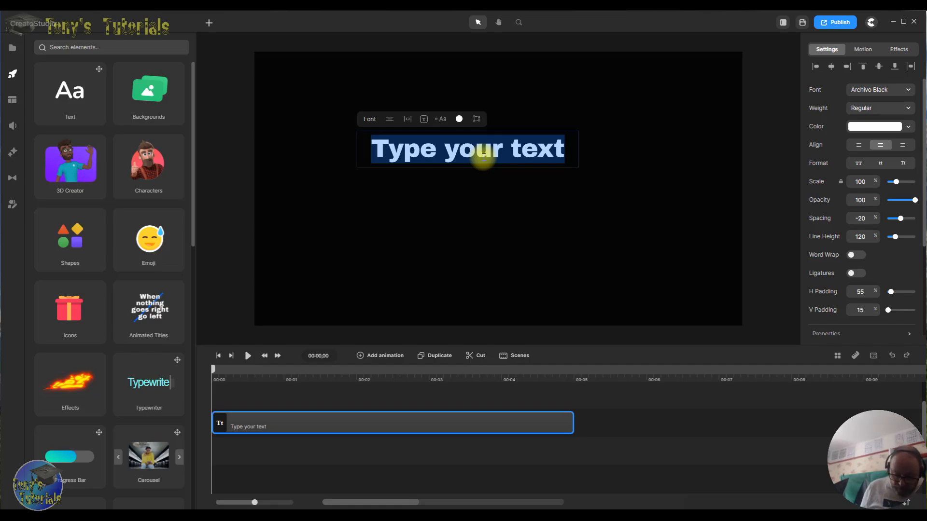
{"action": "type", "text": "He"}
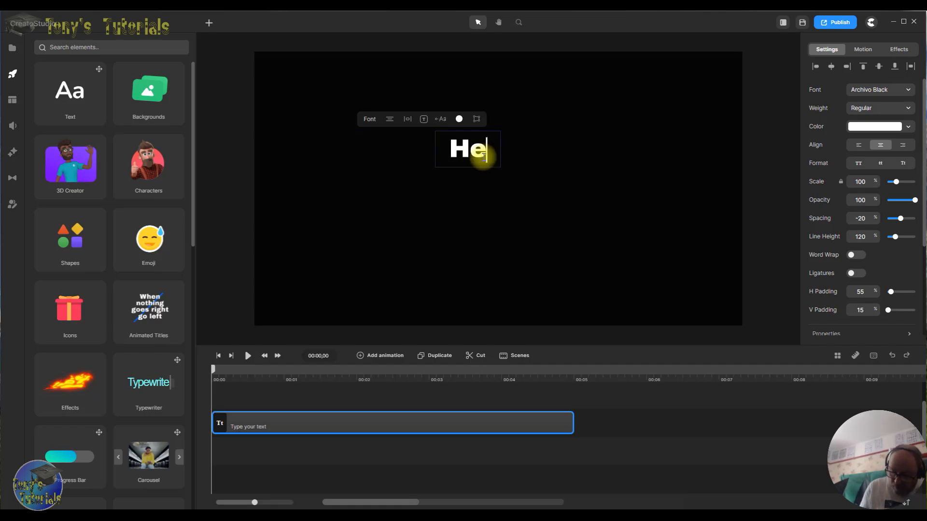
{"action": "type", "text": "llo E"}
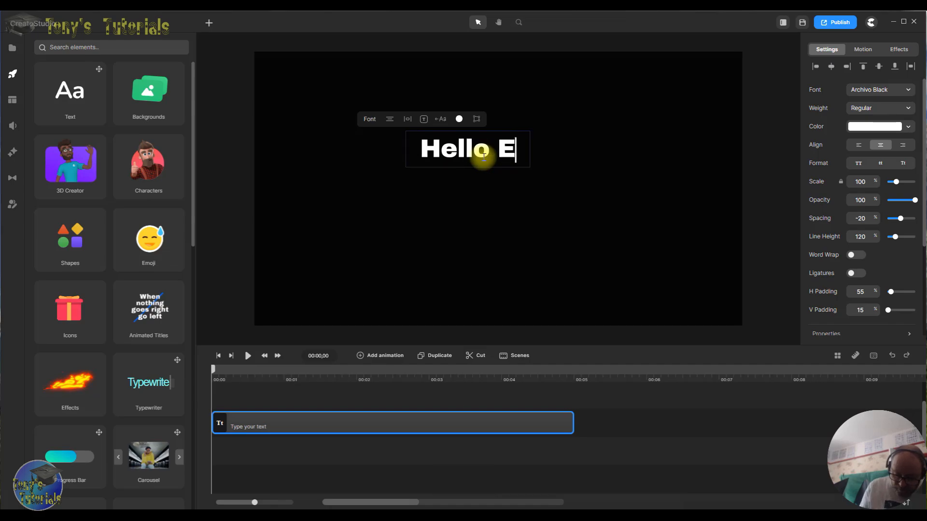
{"action": "type", "text": "very"}
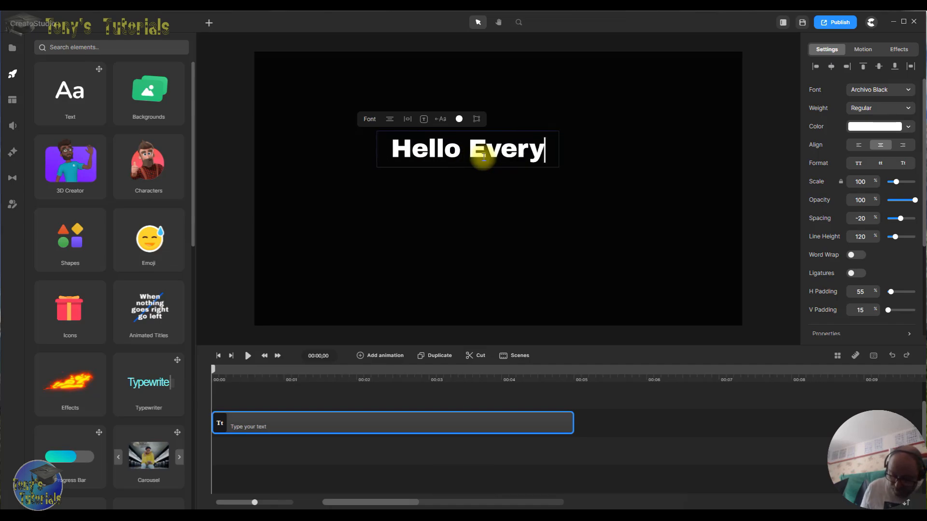
{"action": "type", "text": "one"}
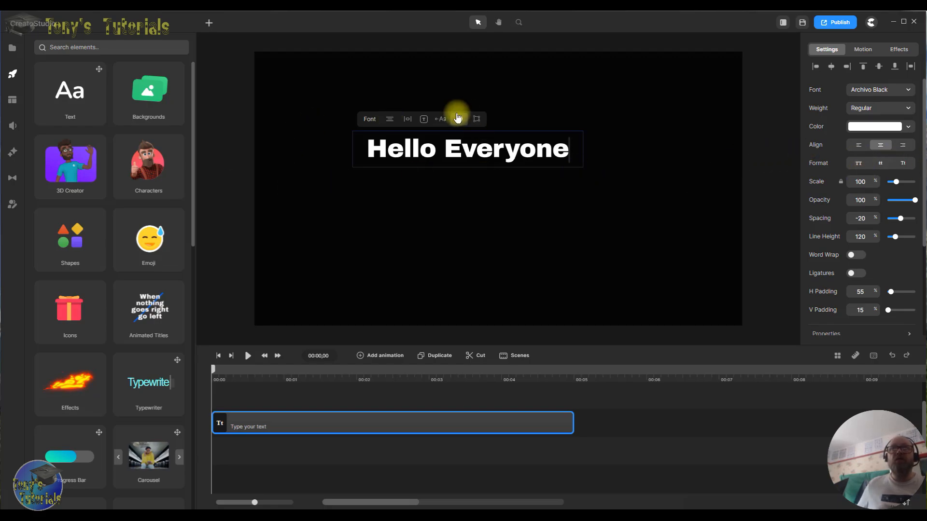
Step: Enable word wrap for the text and append "how are yoiu today I hope you are well" after "Hello Everyone"
{"action": "left_click", "coordinate": [424, 118]}
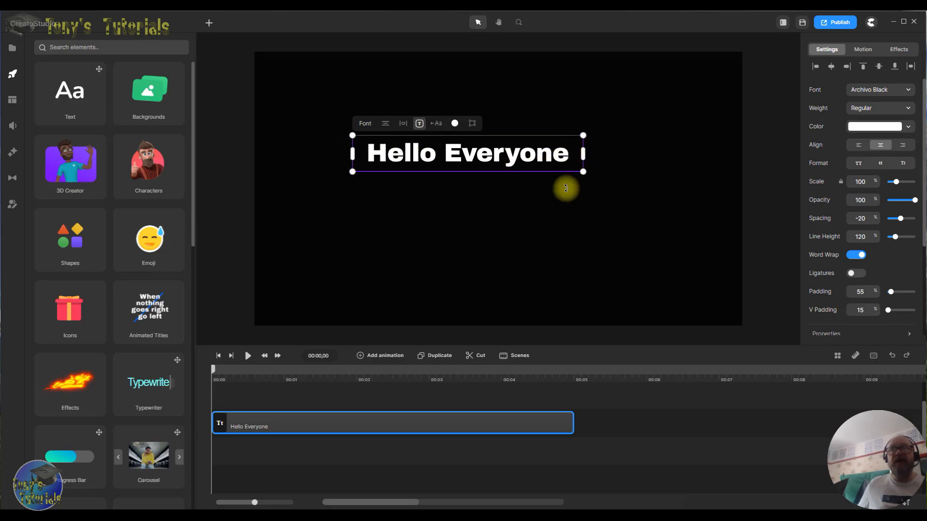
{"action": "double_click", "coordinate": [571, 155]}
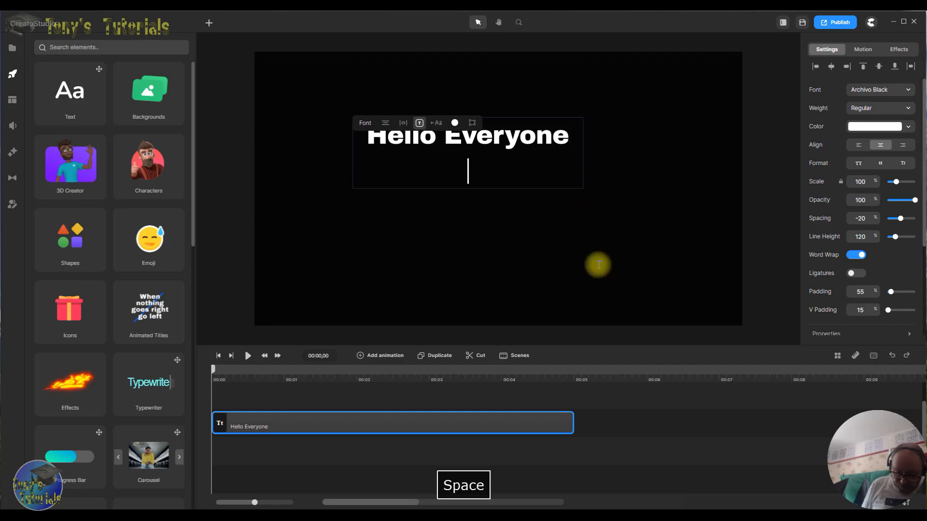
{"action": "type", "text": "how are y"}
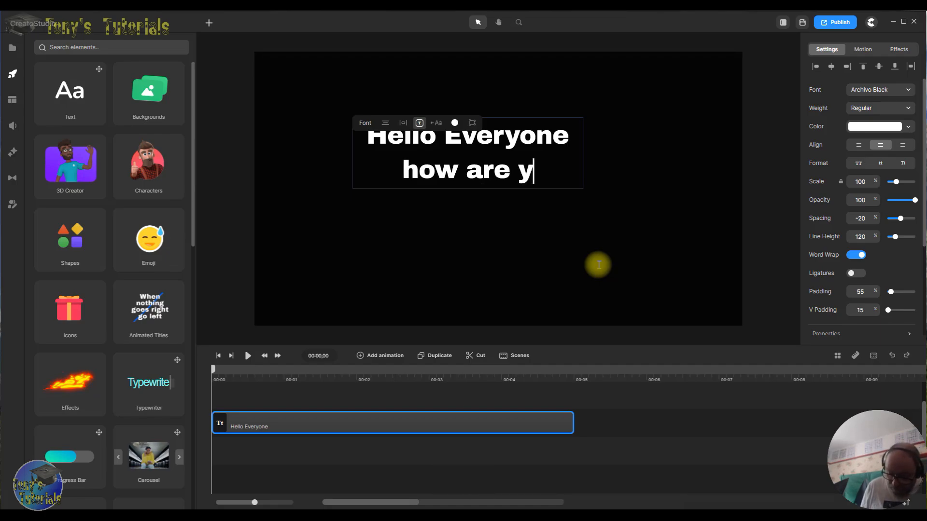
{"action": "type", "text": "oiu to"}
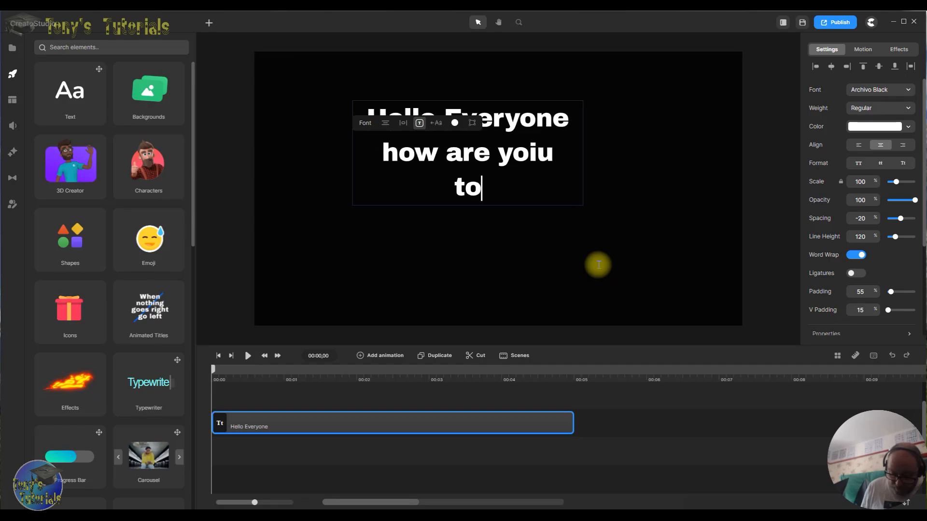
{"action": "type", "text": "day"}
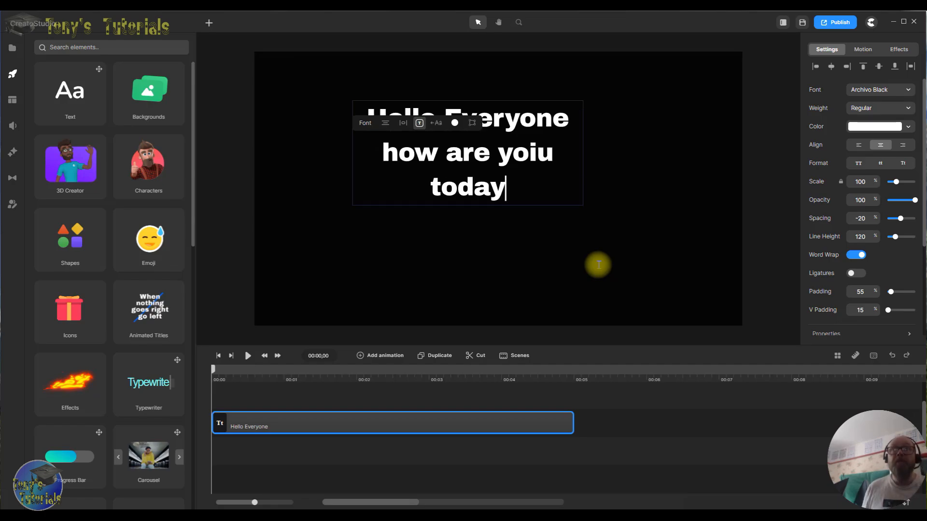
{"action": "type", "text": " I h"}
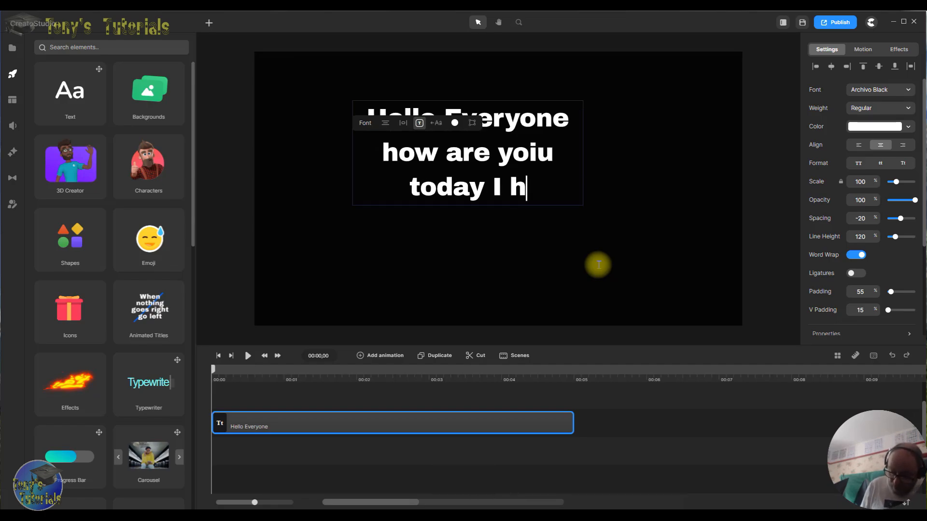
{"action": "type", "text": "ope "}
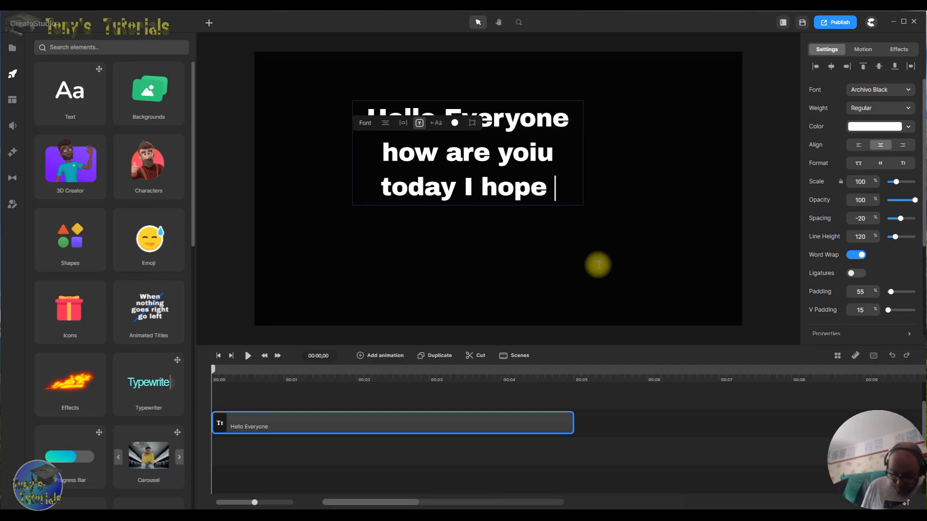
{"action": "type", "text": "you a"}
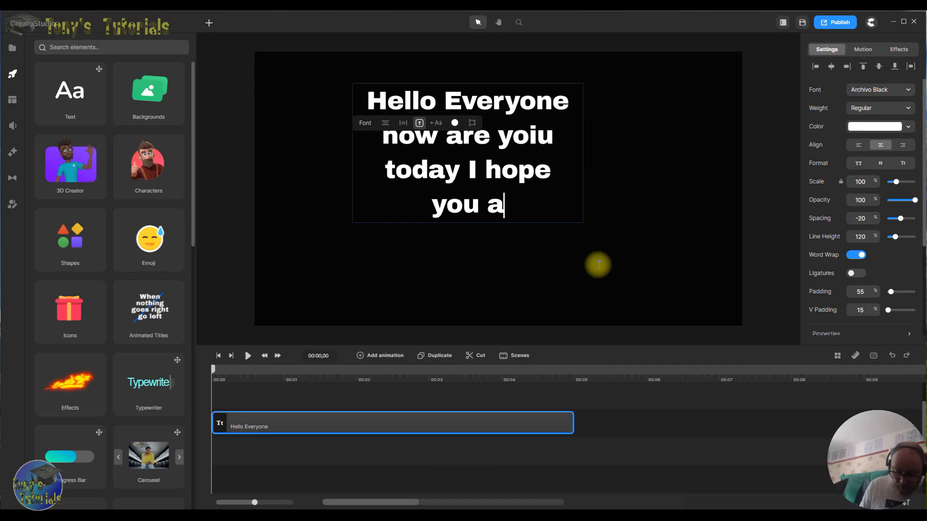
{"action": "type", "text": "re well"}
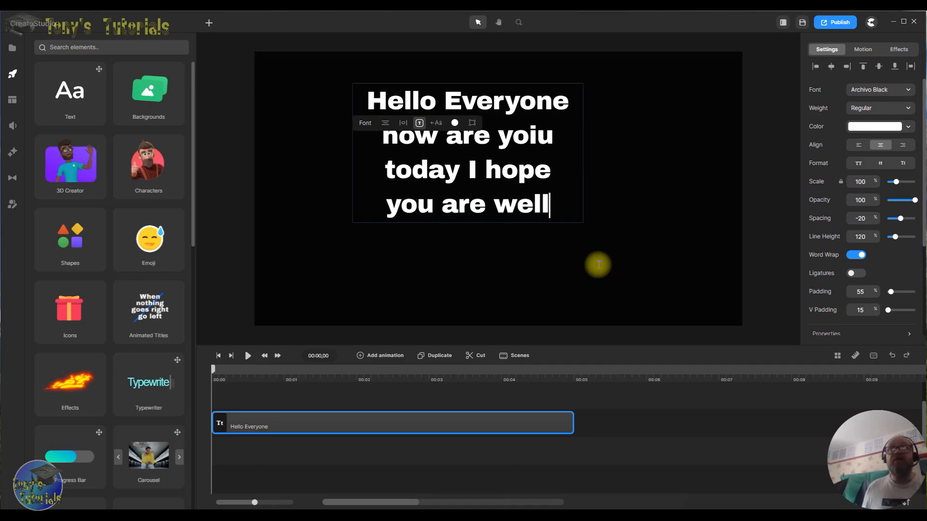
Step: Correct the text by changing "yoiu" to "you" and "Everyone" to lowercase "everyone"
{"action": "left_click", "coordinate": [536, 137]}
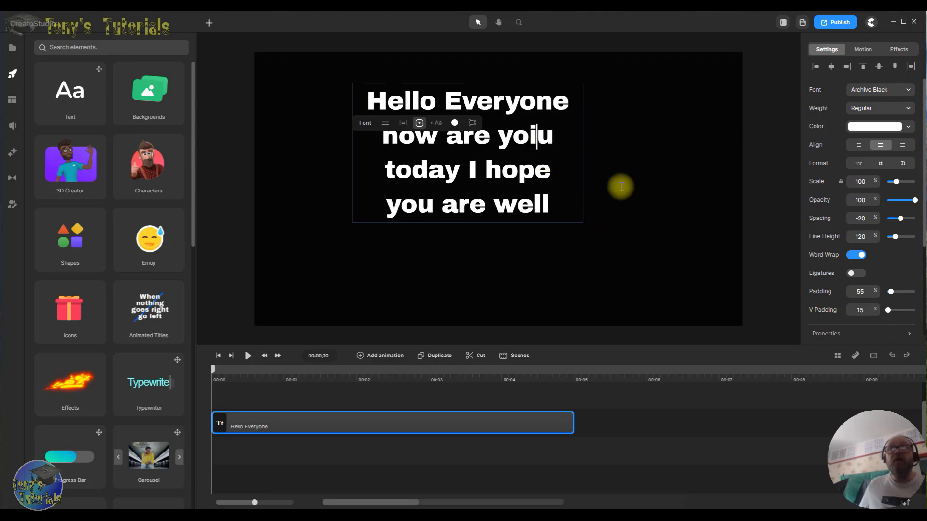
{"action": "key", "text": "BackSpace"}
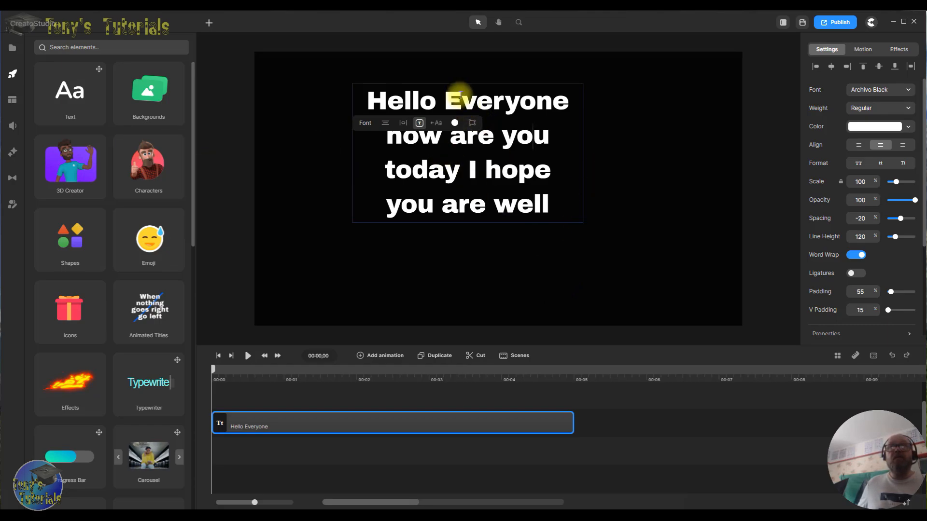
{"action": "left_click", "coordinate": [458, 101]}
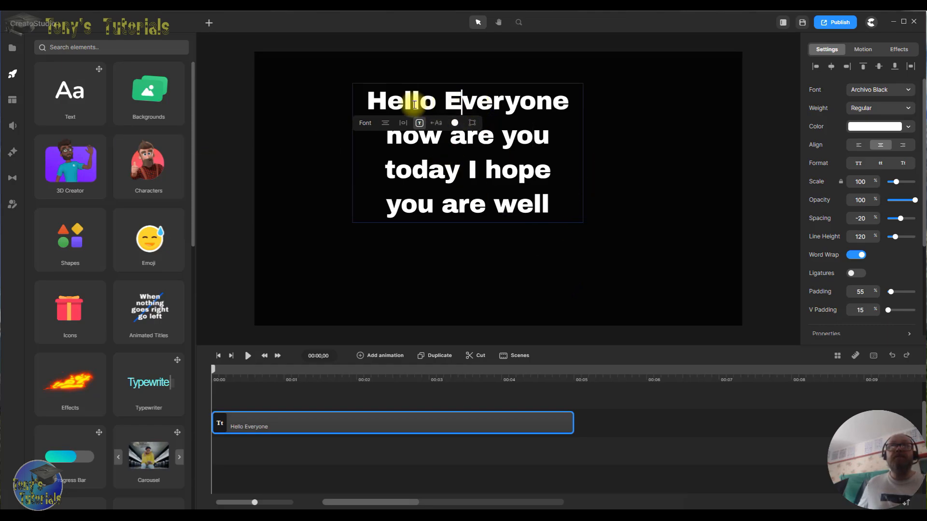
{"action": "key", "text": "BackSpace"}
{"action": "type", "text": "e"}
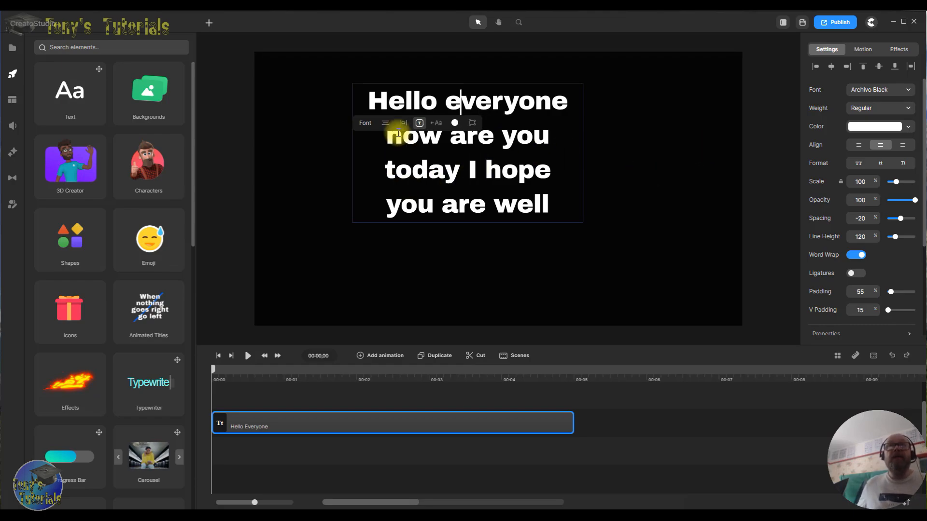
{"action": "left_click", "coordinate": [673, 281]}
Step: Move the text block down the canvas, try the Black Han Sans font, and set the font to Architects Daughter
{"action": "left_click", "coordinate": [471, 194]}
{"action": "left_click_drag", "start_coordinate": [472, 196], "coordinate": [476, 251]}
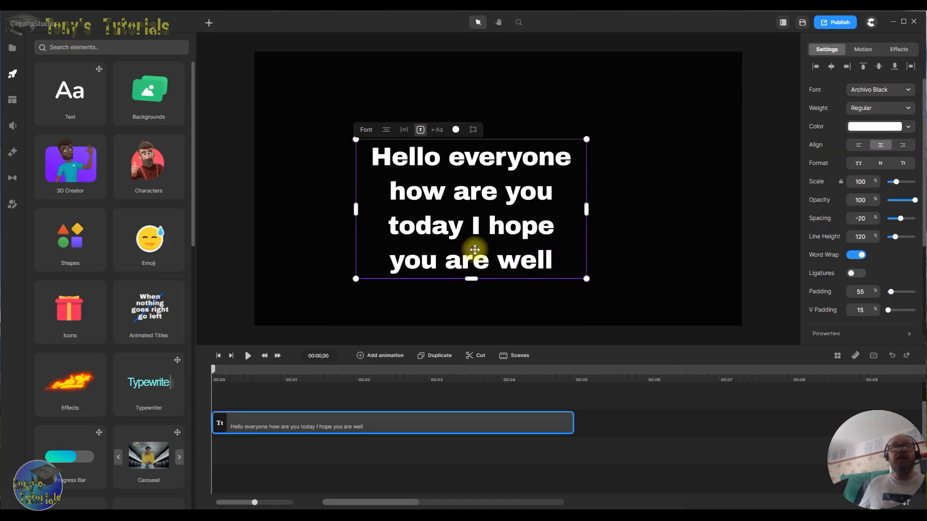
{"action": "left_click", "coordinate": [372, 128]}
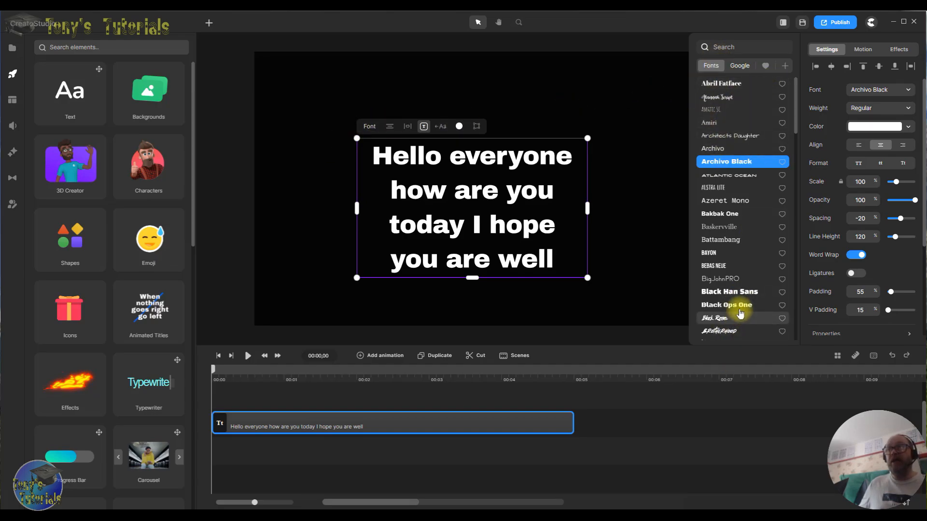
{"action": "left_click", "coordinate": [742, 293]}
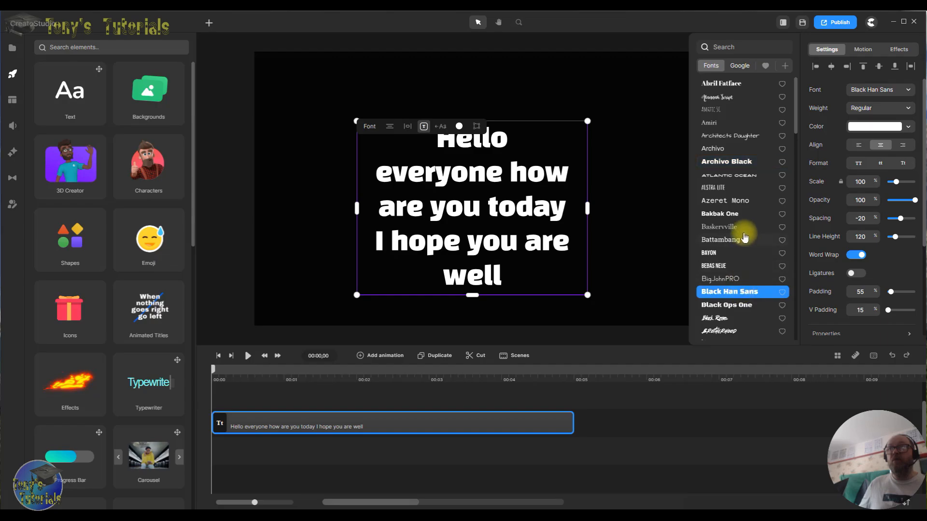
{"action": "left_click", "coordinate": [741, 136]}
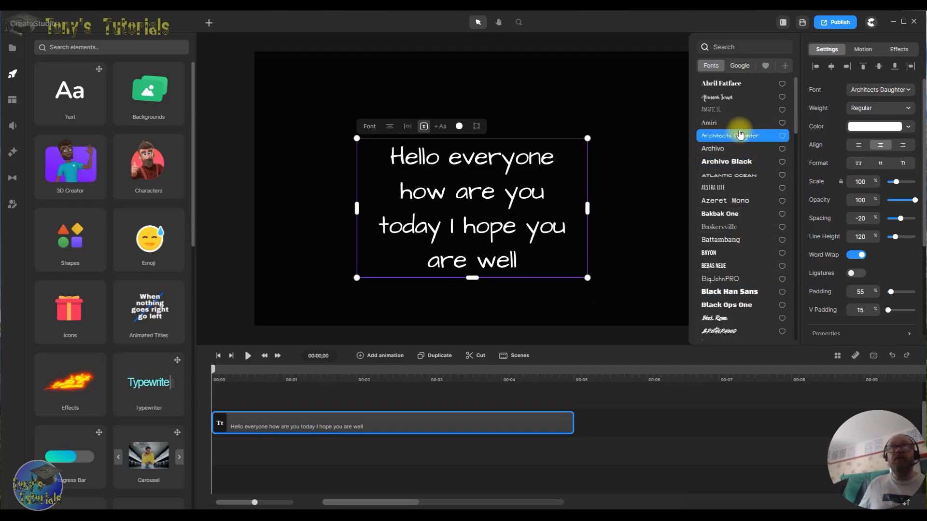
Step: Move the text block up and cycle its alignment through right and left back to centre
{"action": "left_click_drag", "start_coordinate": [558, 265], "coordinate": [560, 213]}
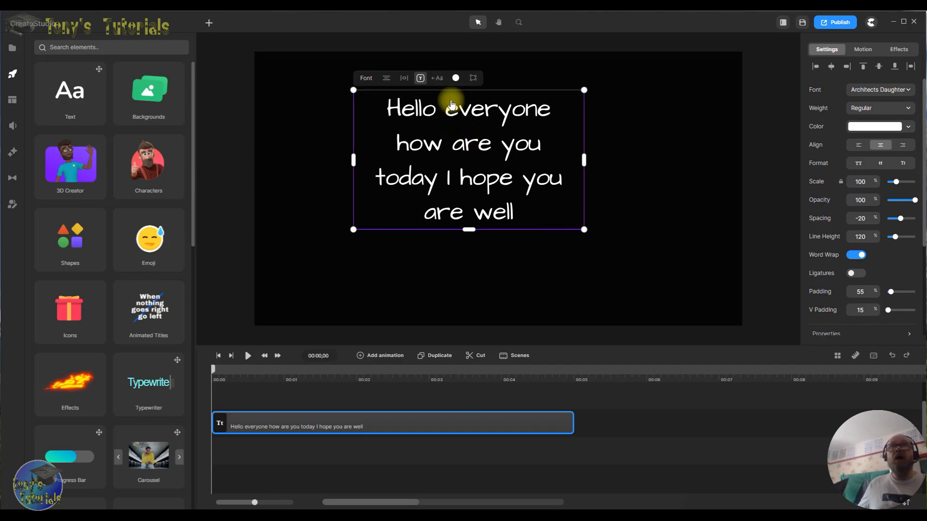
{"action": "left_click", "coordinate": [386, 79]}
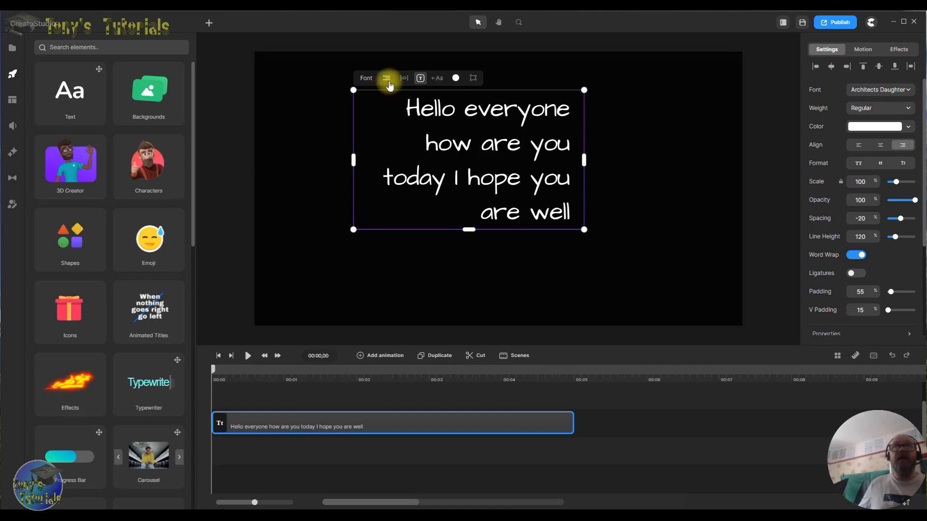
{"action": "left_click", "coordinate": [387, 82]}
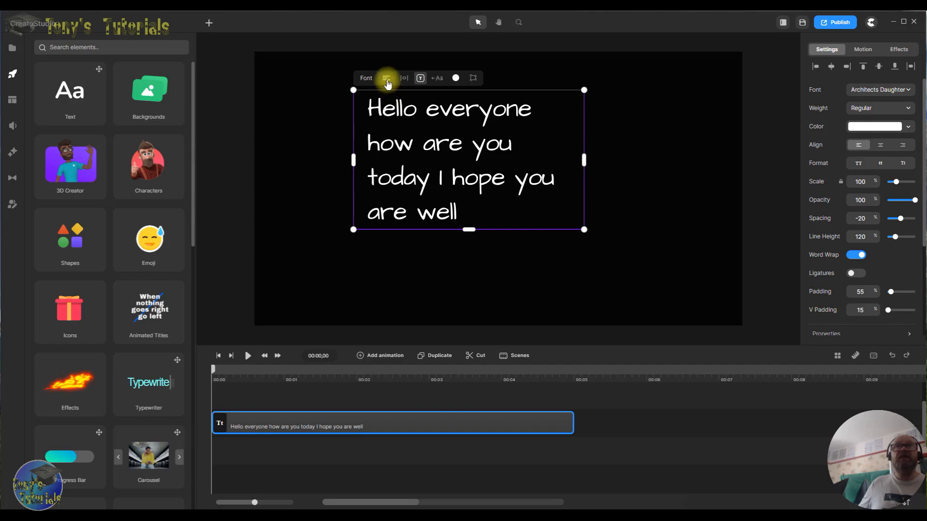
{"action": "left_click", "coordinate": [386, 80]}
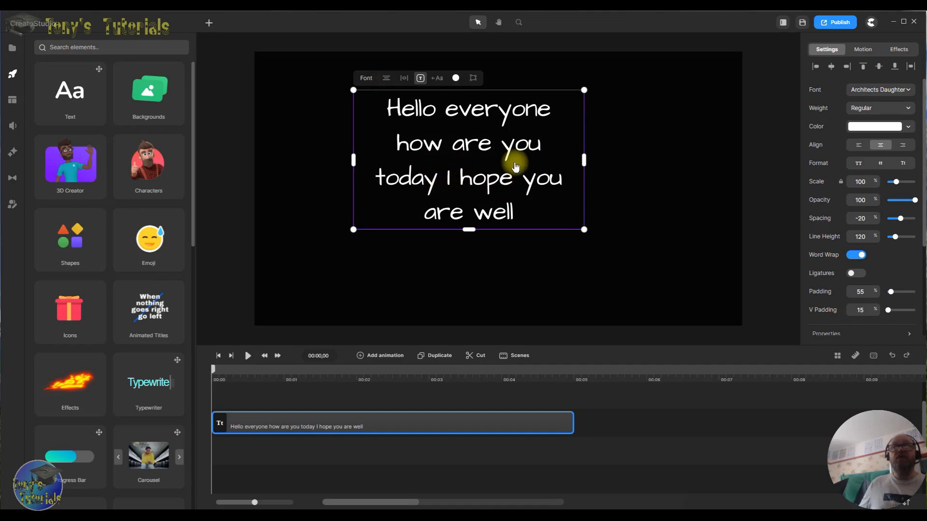
Step: Move the text block to the canvas's lower-left corner and centre it on the canvas
{"action": "left_click_drag", "start_coordinate": [488, 172], "coordinate": [389, 261]}
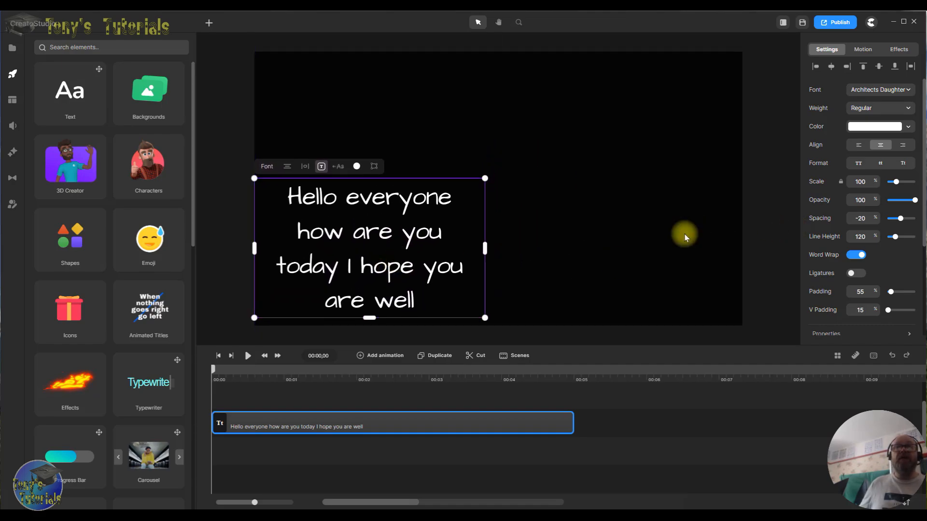
{"action": "left_click", "coordinate": [306, 167]}
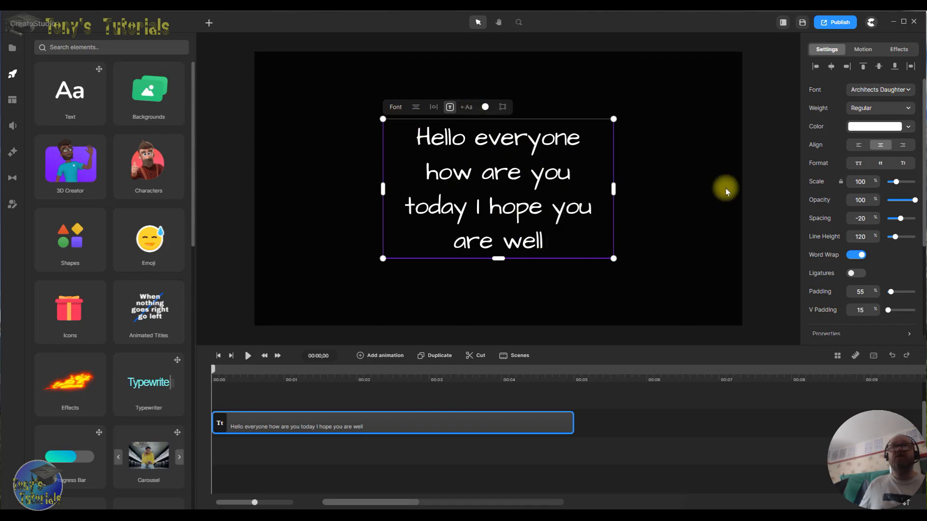
Step: Try linear and radial gradient fills on the text block and shift the picker's hue to blue
{"action": "left_click", "coordinate": [473, 111]}
{"action": "left_click", "coordinate": [470, 111]}
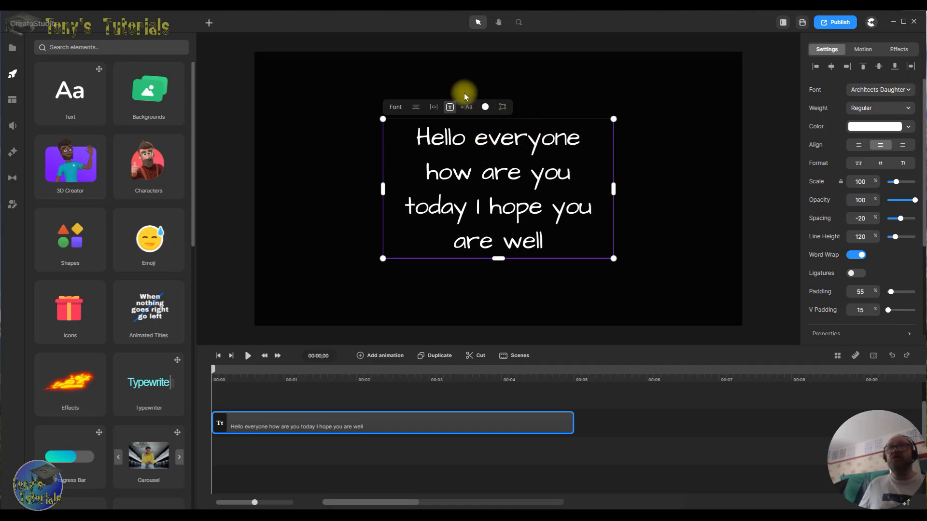
{"action": "left_click", "coordinate": [485, 106]}
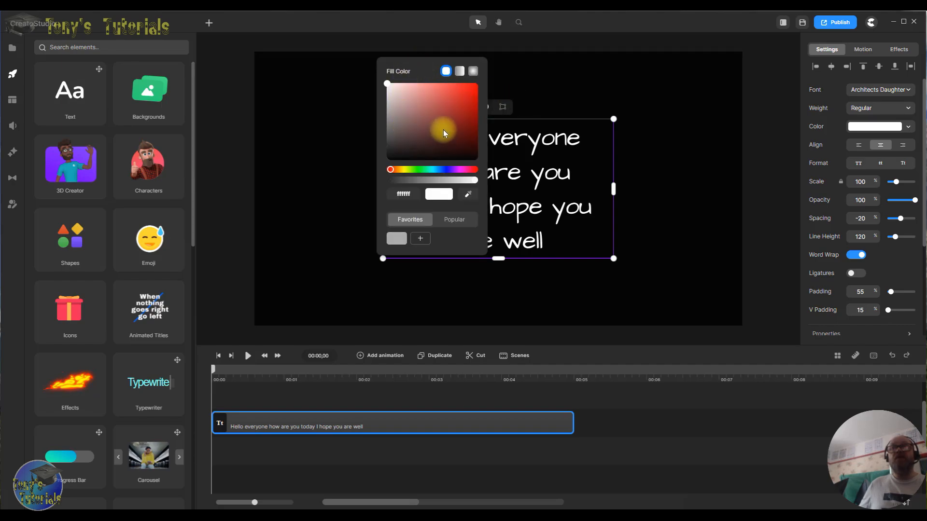
{"action": "left_click", "coordinate": [461, 72]}
{"action": "left_click", "coordinate": [477, 72]}
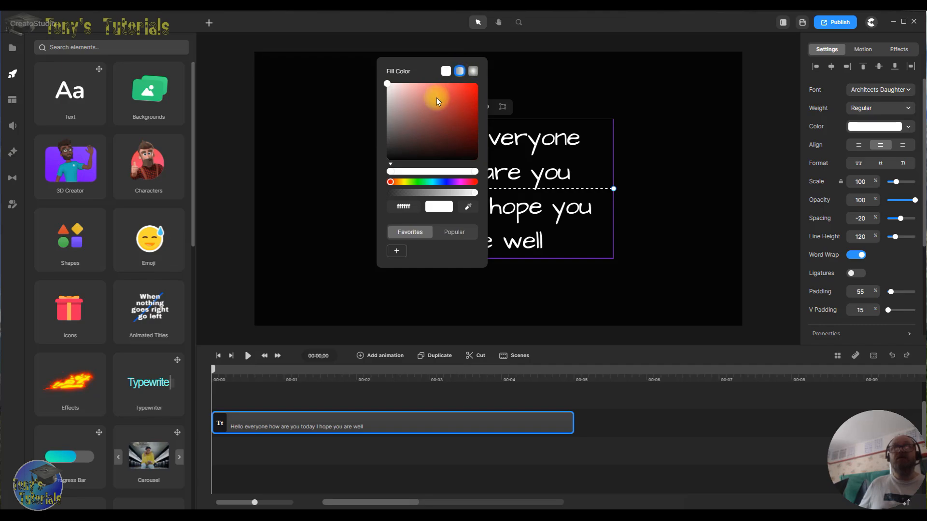
{"action": "left_click", "coordinate": [443, 182]}
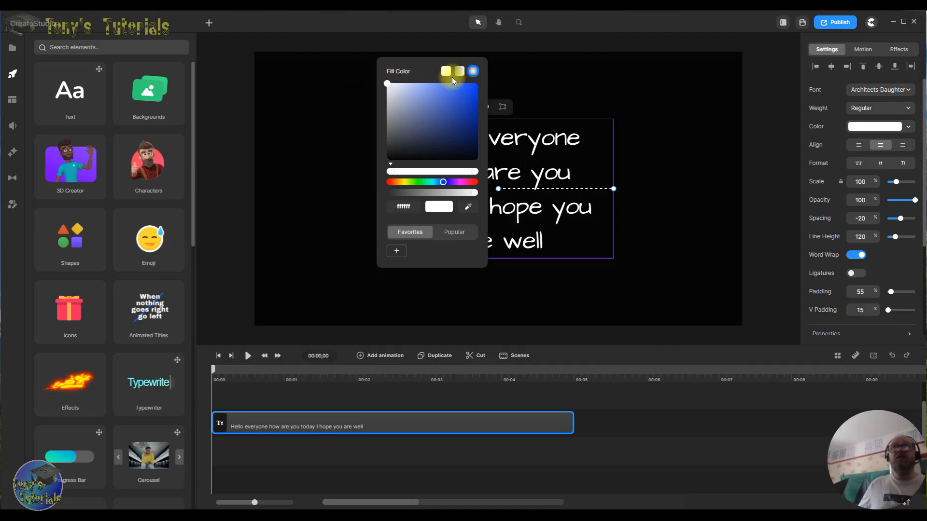
Step: Move the text block slightly down and right of the canvas centre and select all its text
{"action": "left_click", "coordinate": [601, 259]}
{"action": "left_click", "coordinate": [551, 243]}
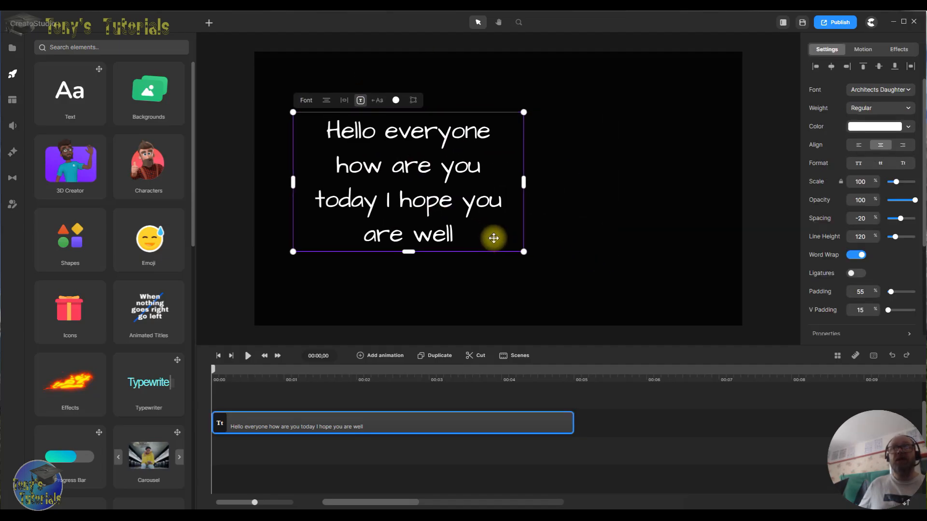
{"action": "left_click_drag", "start_coordinate": [532, 241], "coordinate": [378, 162]}
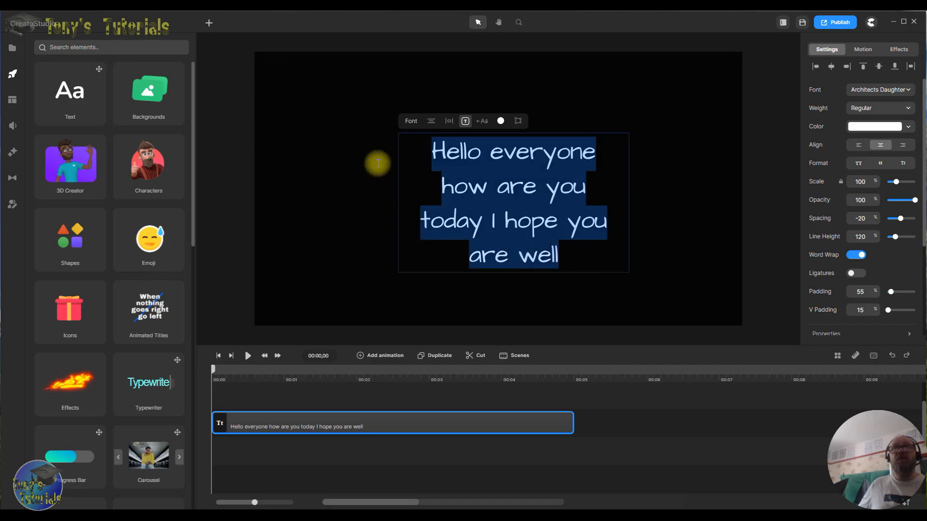
Step: Give the text a radial gradient starting with dark red 821414 and adjust the gradient's centre and outer handles on the canvas
{"action": "left_click", "coordinate": [499, 121]}
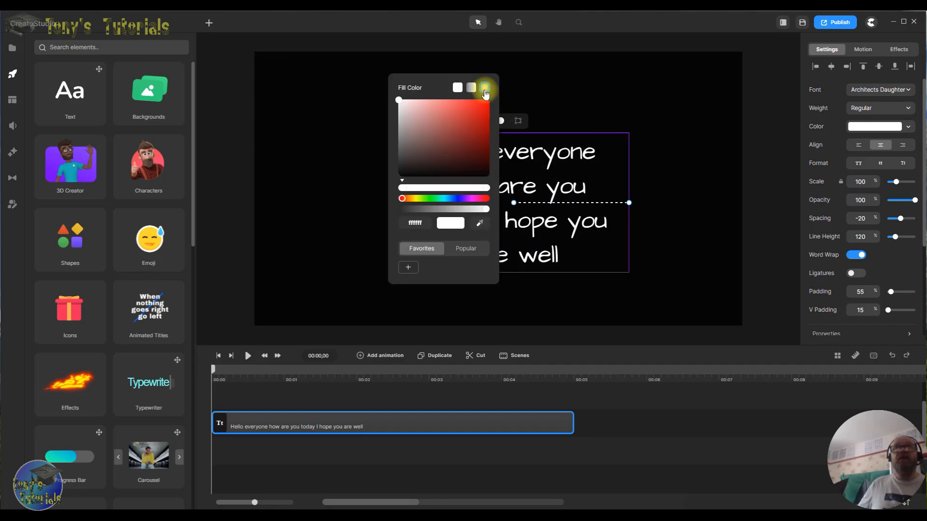
{"action": "left_click", "coordinate": [476, 137]}
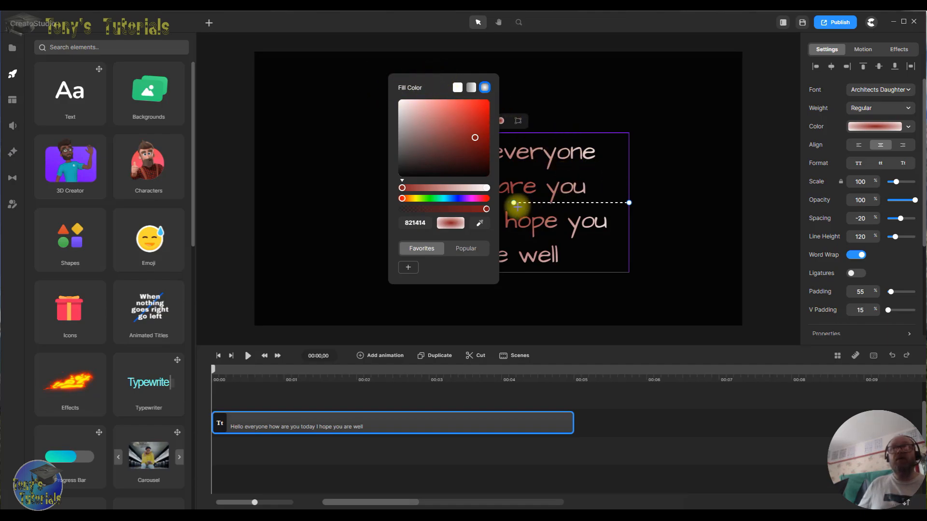
{"action": "left_click_drag", "start_coordinate": [515, 202], "coordinate": [587, 201]}
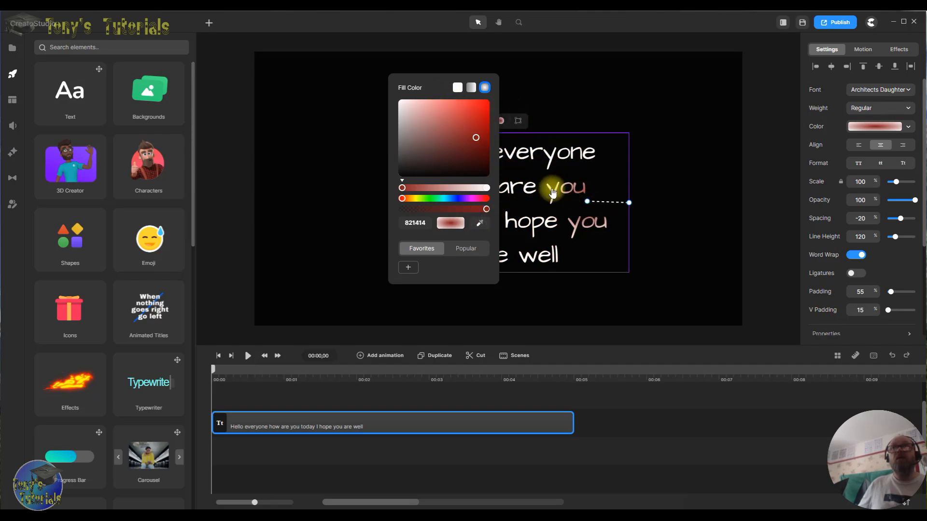
{"action": "left_click_drag", "start_coordinate": [588, 201], "coordinate": [513, 200]}
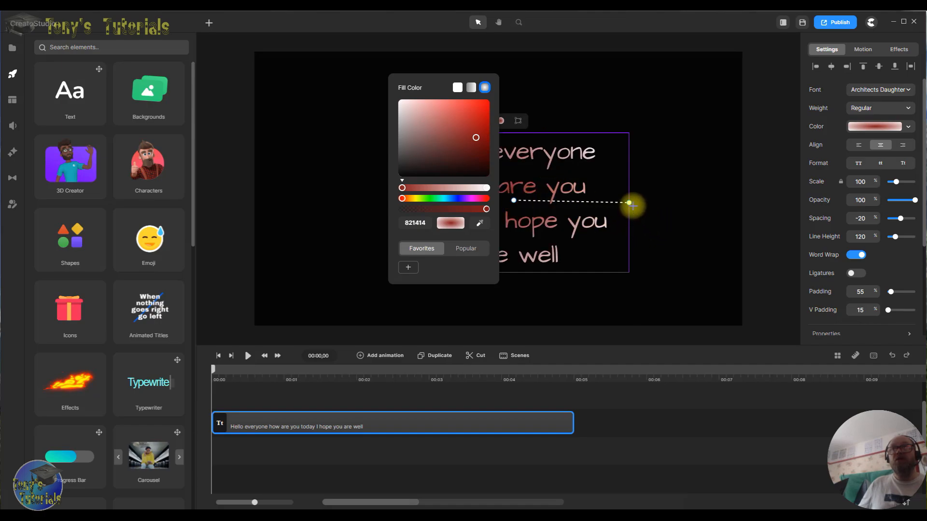
{"action": "mouse_move", "coordinate": [630, 202]}
{"action": "left_mouse_down"}
{"action": "mouse_move", "coordinate": [554, 201]}
{"action": "mouse_move", "coordinate": [614, 199]}
{"action": "left_mouse_up"}
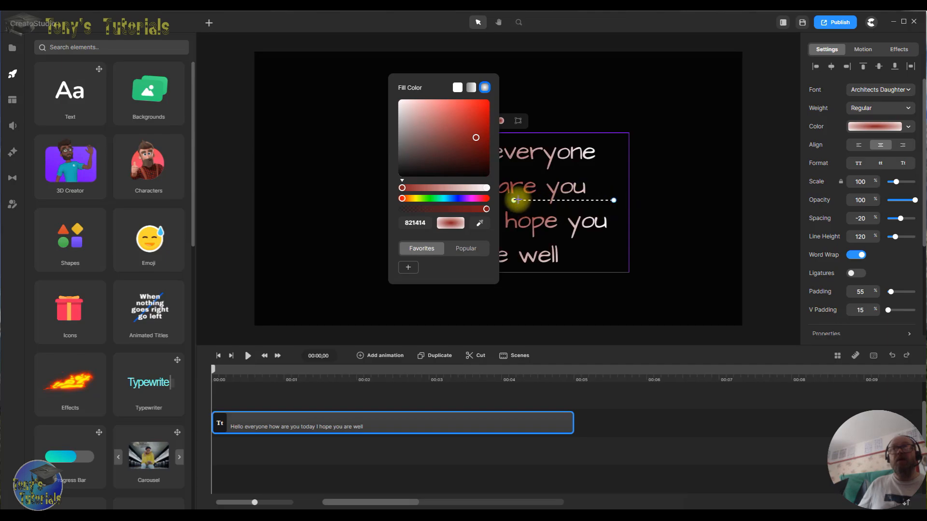
{"action": "mouse_move", "coordinate": [514, 200]}
{"action": "left_mouse_down"}
{"action": "mouse_move", "coordinate": [505, 234]}
{"action": "mouse_move", "coordinate": [507, 166]}
{"action": "mouse_move", "coordinate": [509, 226]}
{"action": "mouse_move", "coordinate": [521, 201]}
{"action": "left_mouse_up"}
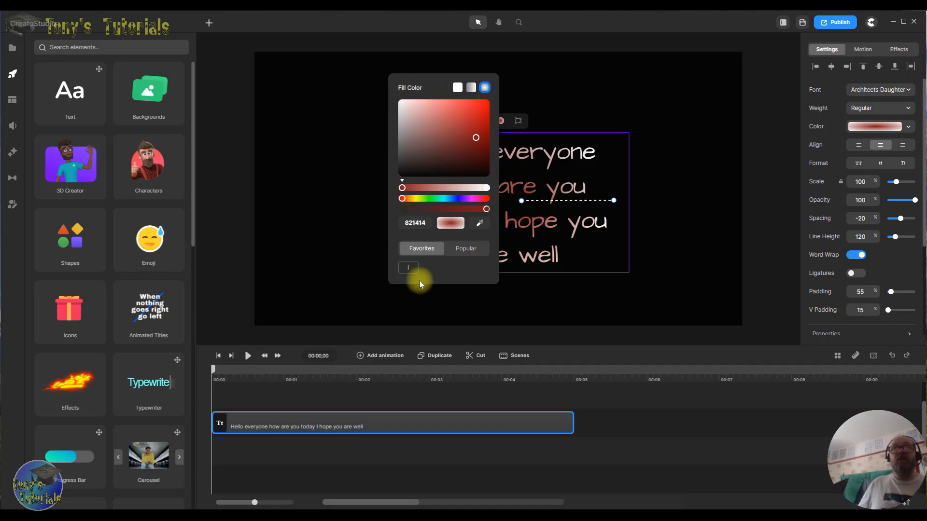
Step: Check the popular fill colours and shift the hue of the gradient's dark red stop to get 821313
{"action": "left_click", "coordinate": [468, 249]}
{"action": "left_click", "coordinate": [422, 248]}
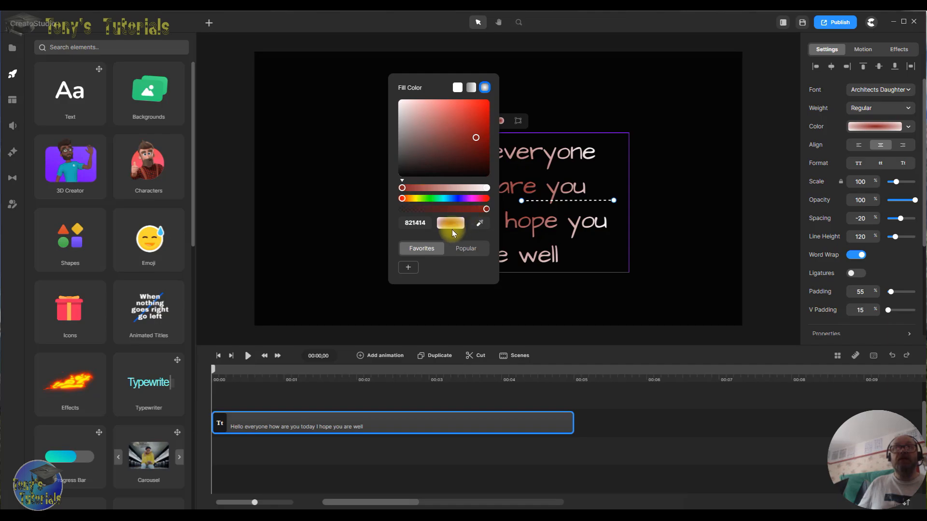
{"action": "left_click", "coordinate": [422, 199]}
{"action": "left_click_drag", "start_coordinate": [444, 199], "coordinate": [487, 199]}
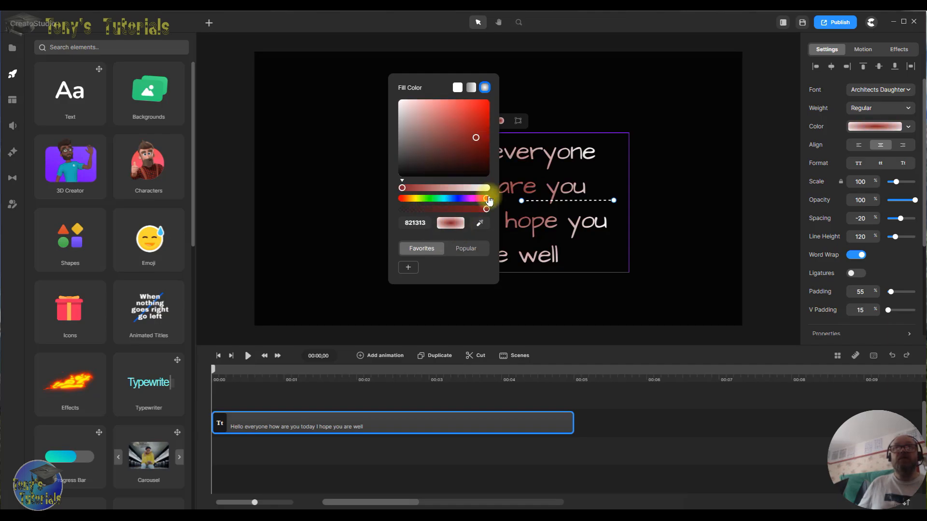
Step: Add green 388213 and blue 133882 stops to the radial gradient, shift the blue stop outward, and save the gradient to the favourites
{"action": "left_click", "coordinate": [422, 189]}
{"action": "left_click", "coordinate": [445, 188]}
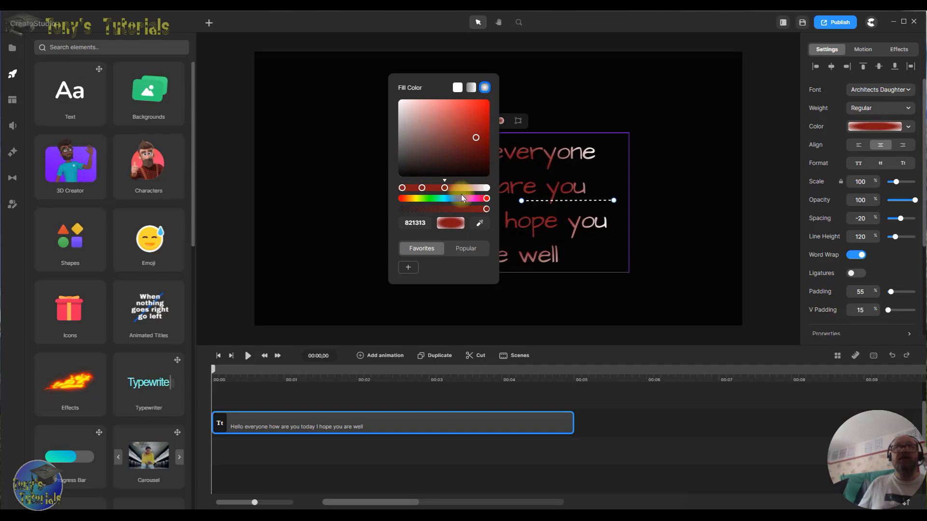
{"action": "left_click", "coordinate": [426, 199]}
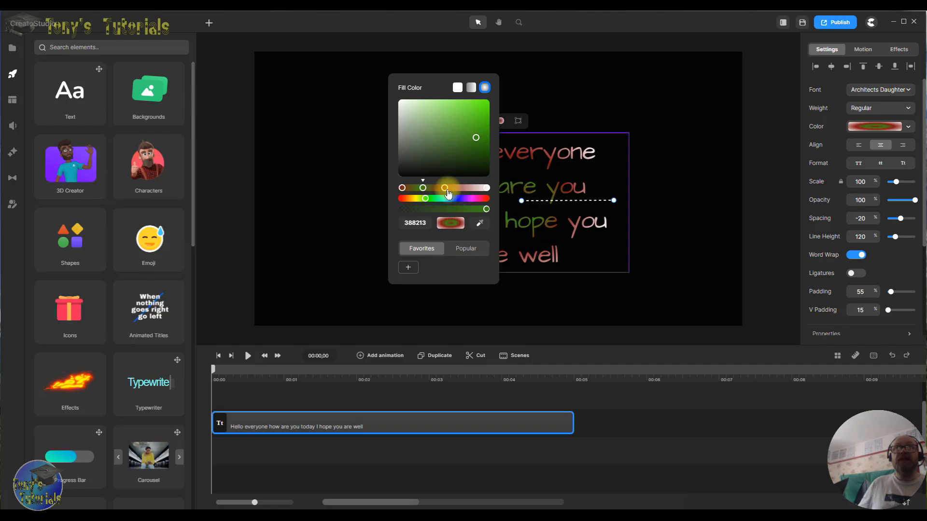
{"action": "left_click", "coordinate": [444, 188]}
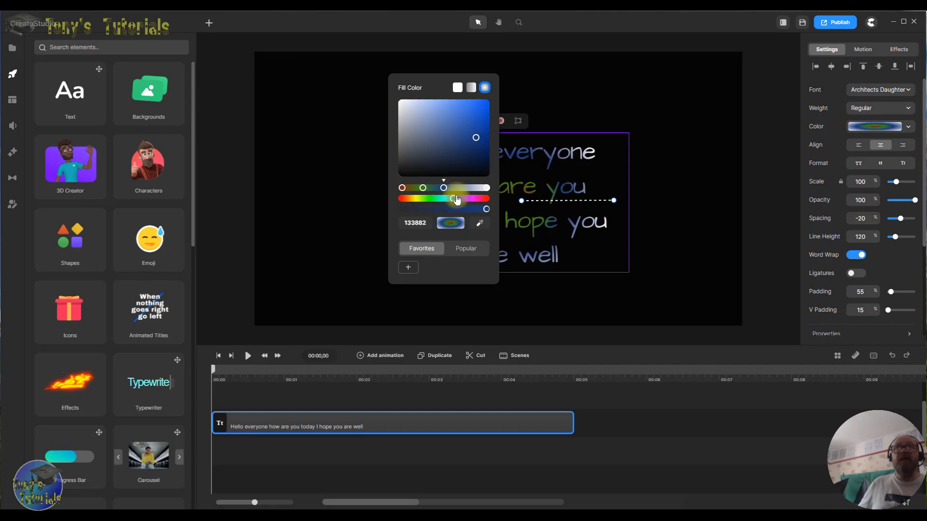
{"action": "left_click_drag", "start_coordinate": [444, 188], "coordinate": [459, 188]}
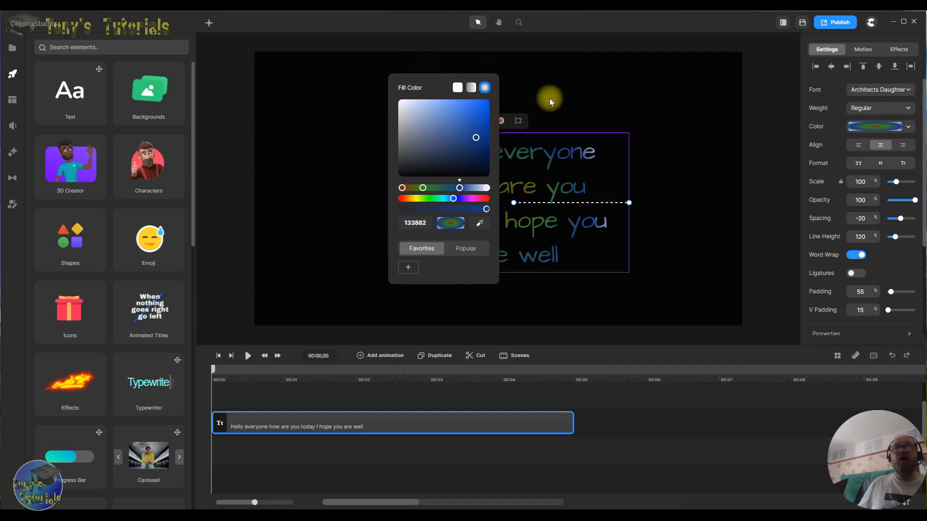
{"action": "left_click", "coordinate": [408, 267]}
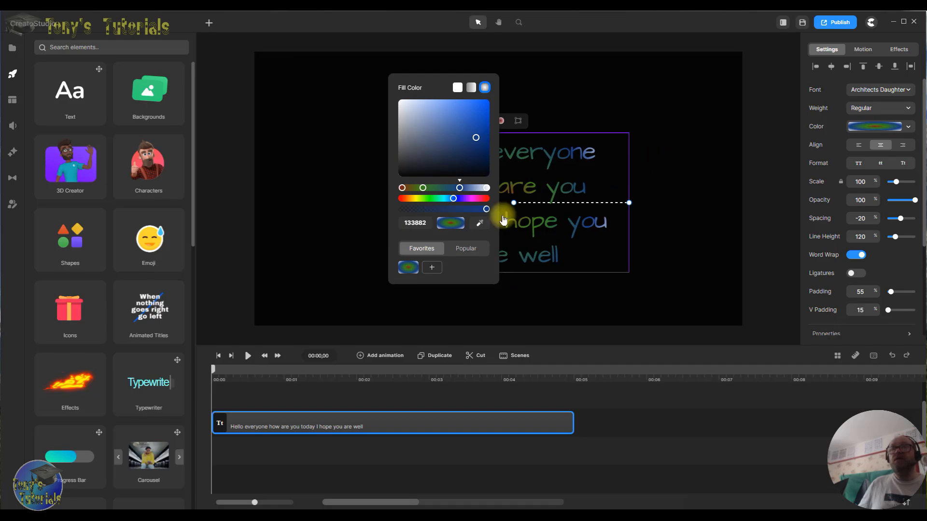
{"action": "left_click", "coordinate": [667, 113]}
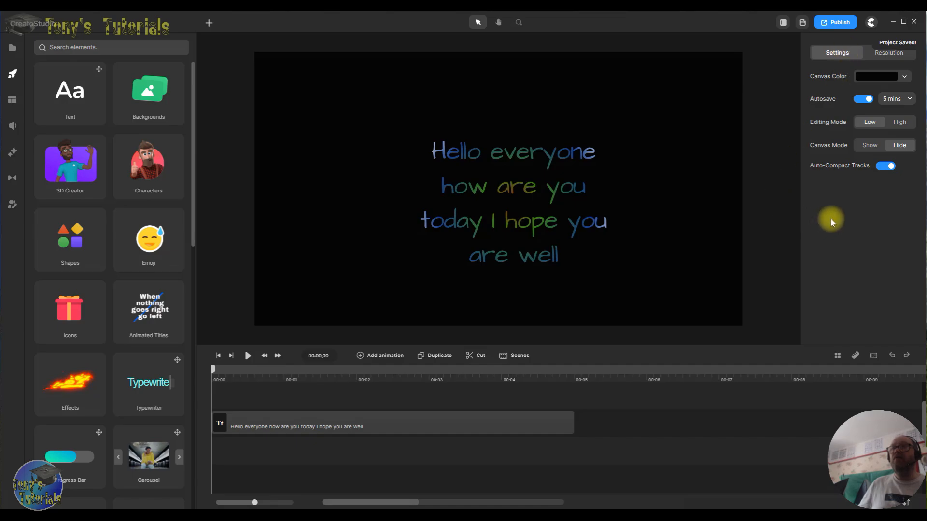
Step: Add a yellow-green c6d64d stop between the green and blue stops and slightly shorten the text's radial gradient
{"action": "left_click", "coordinate": [540, 213]}
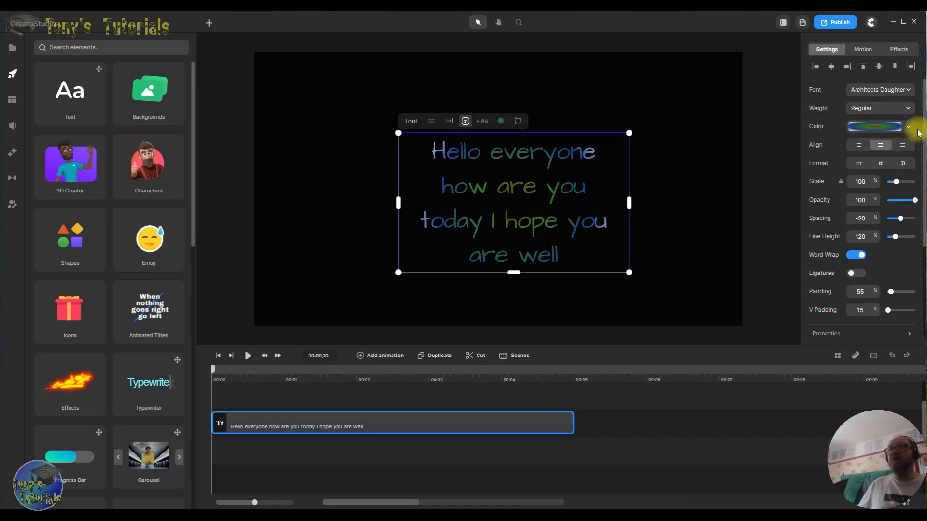
{"action": "left_click", "coordinate": [873, 127]}
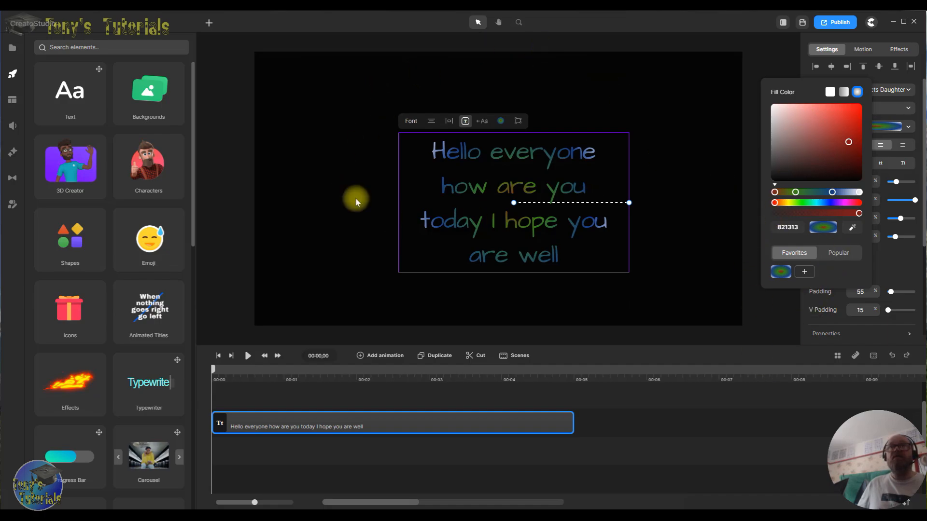
{"action": "left_click", "coordinate": [816, 194]}
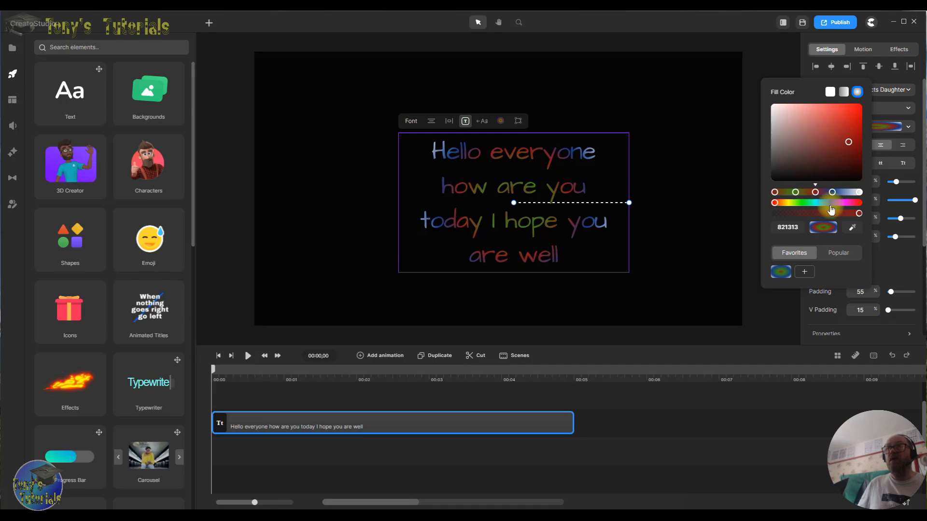
{"action": "left_click", "coordinate": [790, 203]}
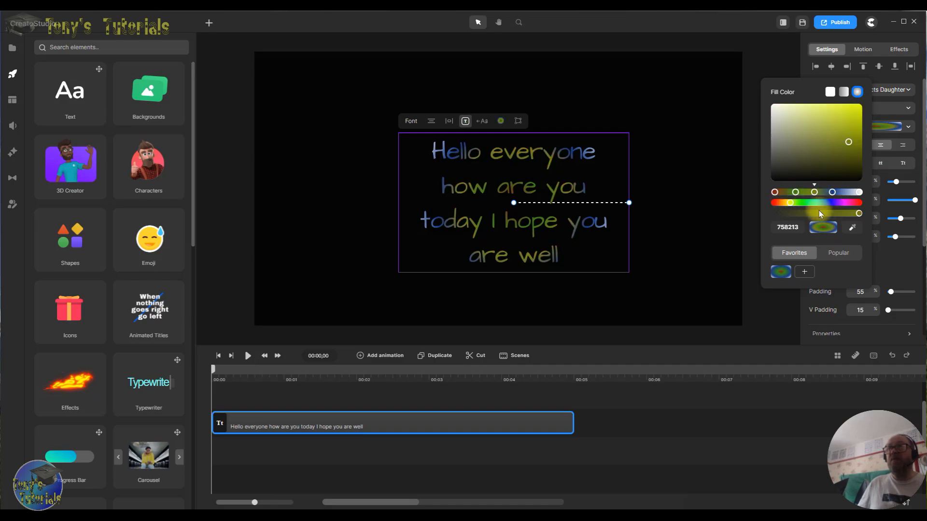
{"action": "left_click_drag", "start_coordinate": [851, 143], "coordinate": [829, 116]}
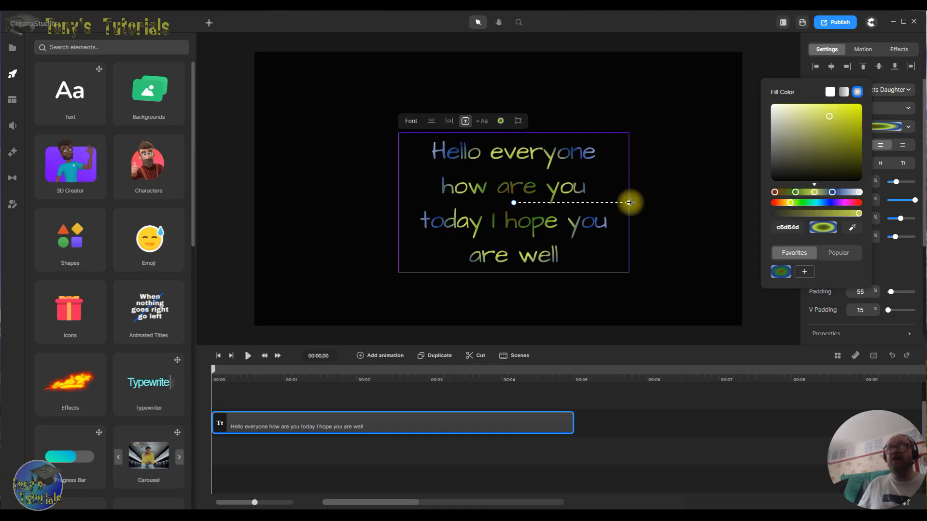
{"action": "mouse_move", "coordinate": [623, 202]}
{"action": "left_mouse_down"}
{"action": "mouse_move", "coordinate": [546, 201]}
{"action": "mouse_move", "coordinate": [654, 205]}
{"action": "mouse_move", "coordinate": [620, 202]}
{"action": "left_mouse_up"}
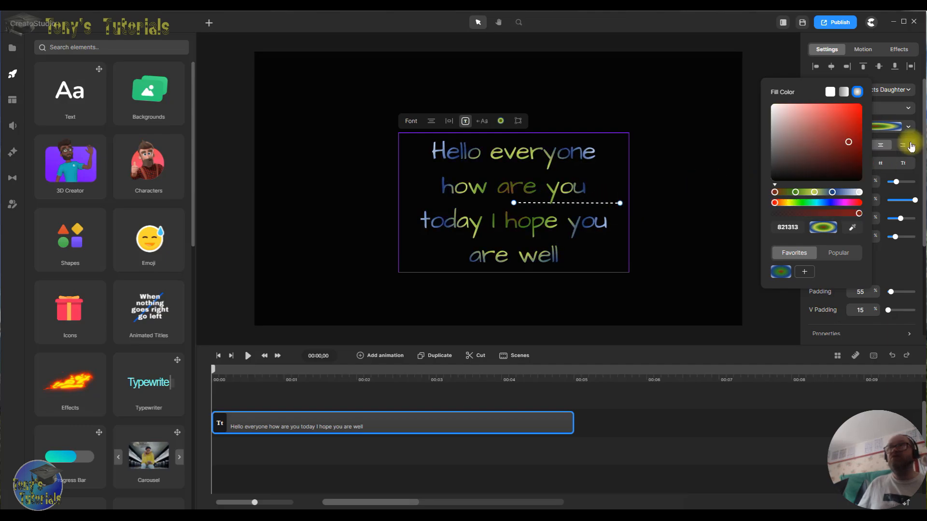
Step: Switch the text's fill to a linear gradient and move its start point inward and slightly down to slant it
{"action": "left_click", "coordinate": [844, 92]}
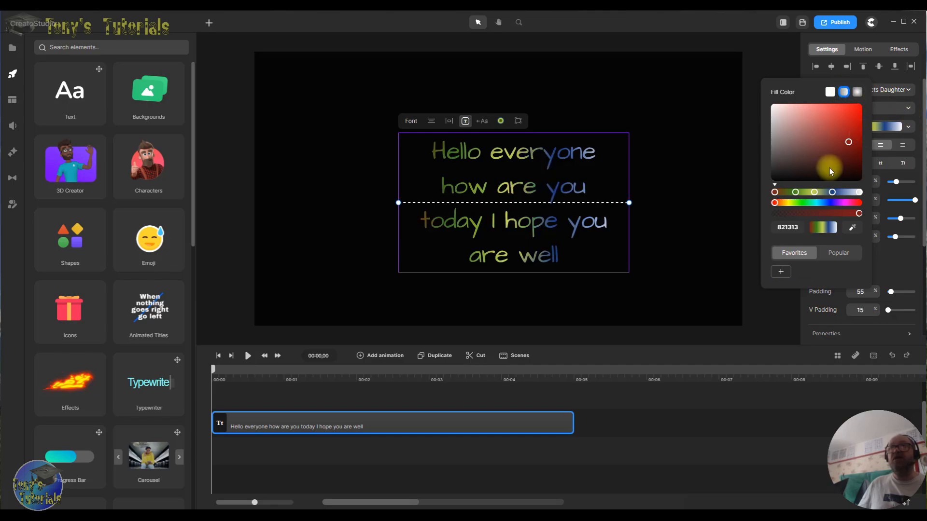
{"action": "left_click_drag", "start_coordinate": [398, 202], "coordinate": [460, 215]}
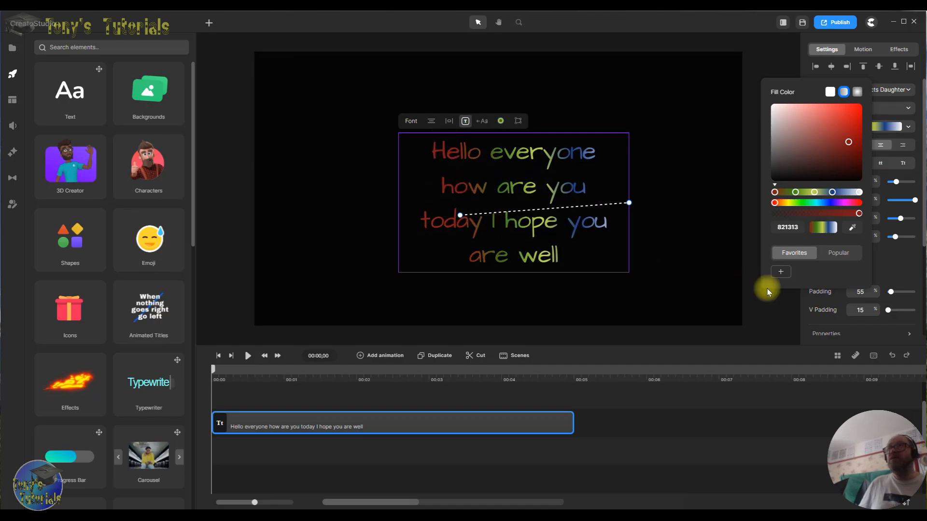
{"action": "left_click", "coordinate": [720, 77]}
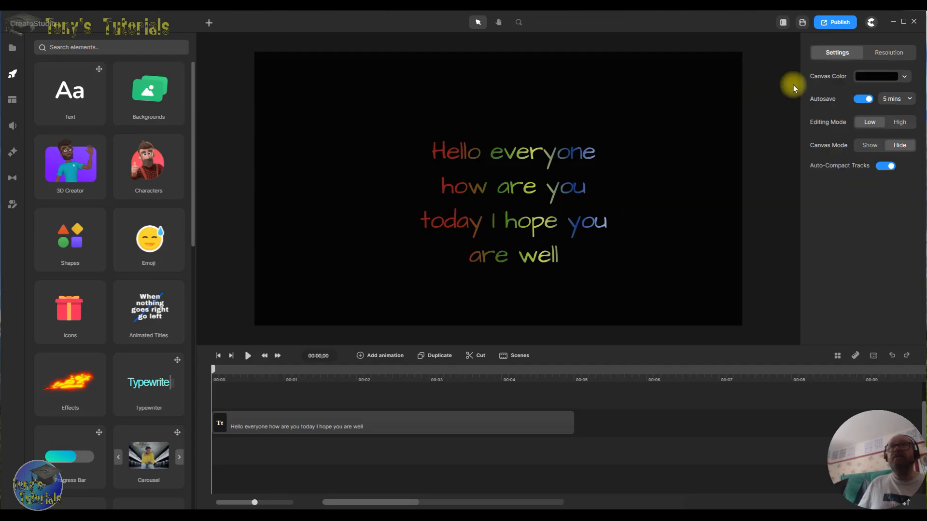
Step: Change the text's fill to the solid olive colour 758213
{"action": "left_click", "coordinate": [544, 148]}
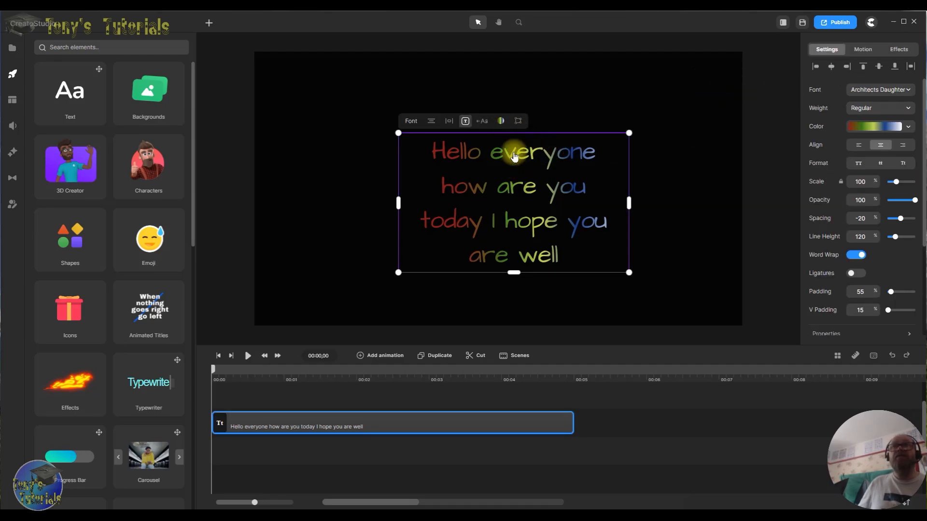
{"action": "left_click", "coordinate": [503, 123]}
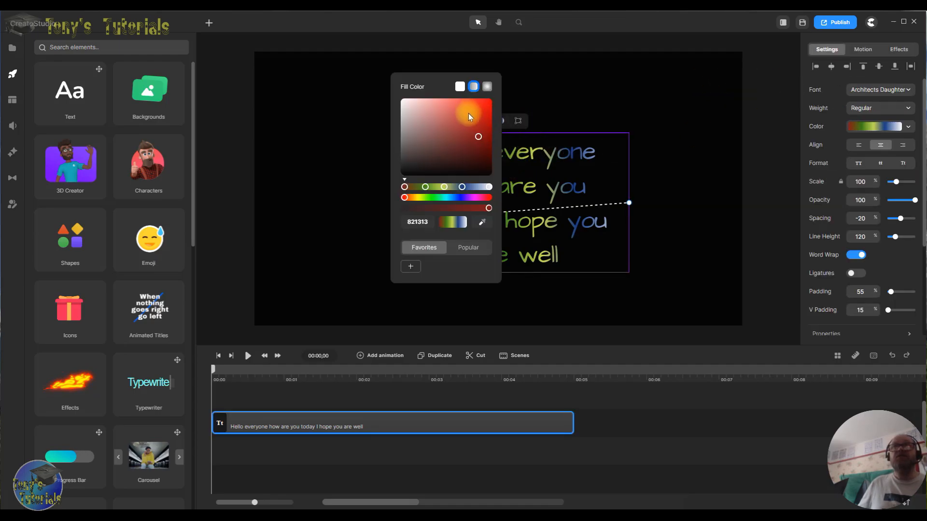
{"action": "left_click", "coordinate": [460, 86]}
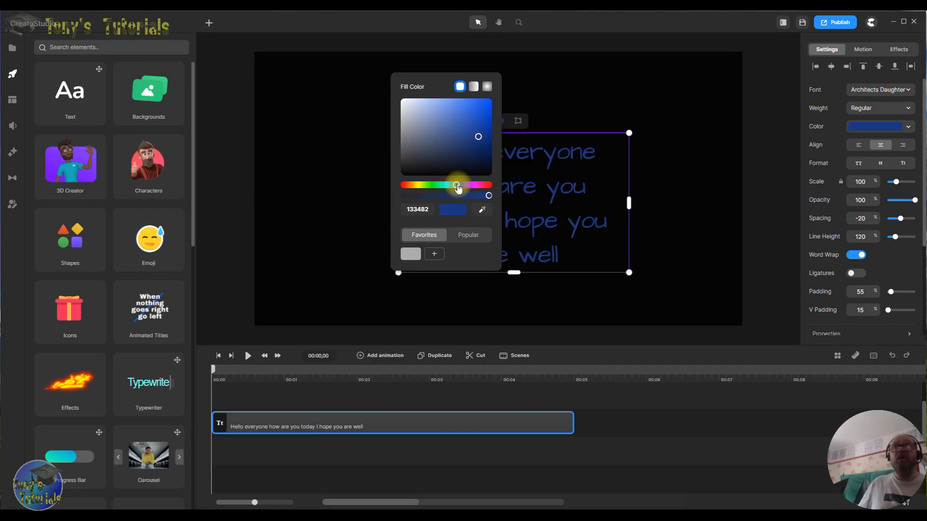
{"action": "left_click", "coordinate": [421, 186]}
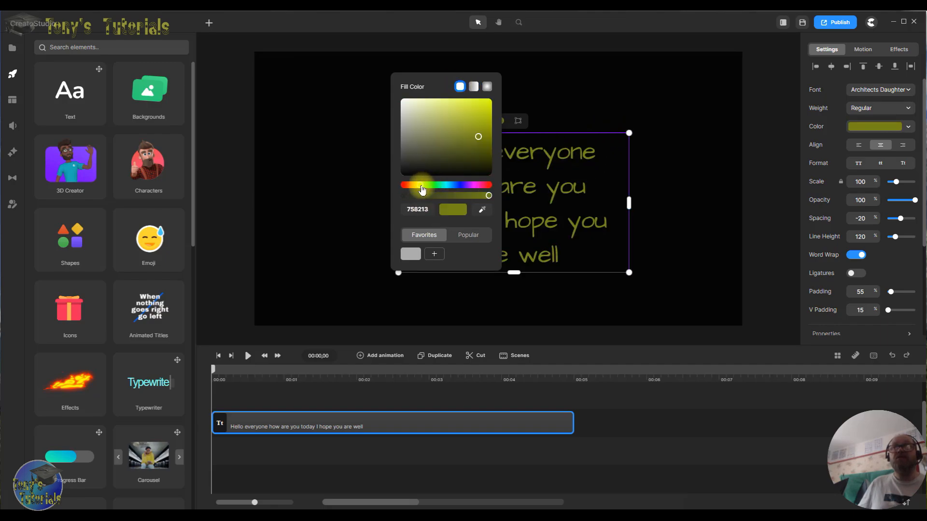
{"action": "left_click", "coordinate": [553, 89]}
Step: Distort the text by moving its four corners into a slanted wedge, tall on the left edge and narrow on the right edge
{"action": "left_click", "coordinate": [514, 152]}
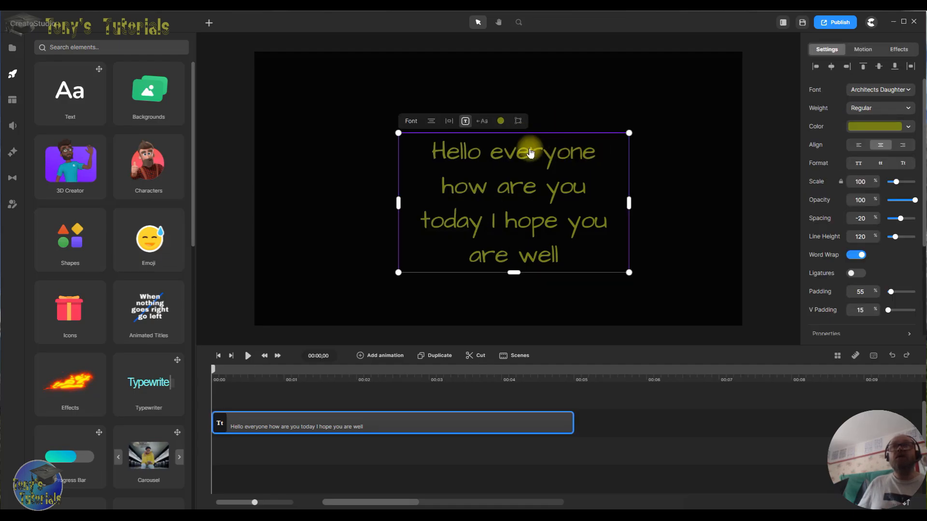
{"action": "left_click", "coordinate": [519, 122]}
{"action": "left_click_drag", "start_coordinate": [399, 133], "coordinate": [302, 61]}
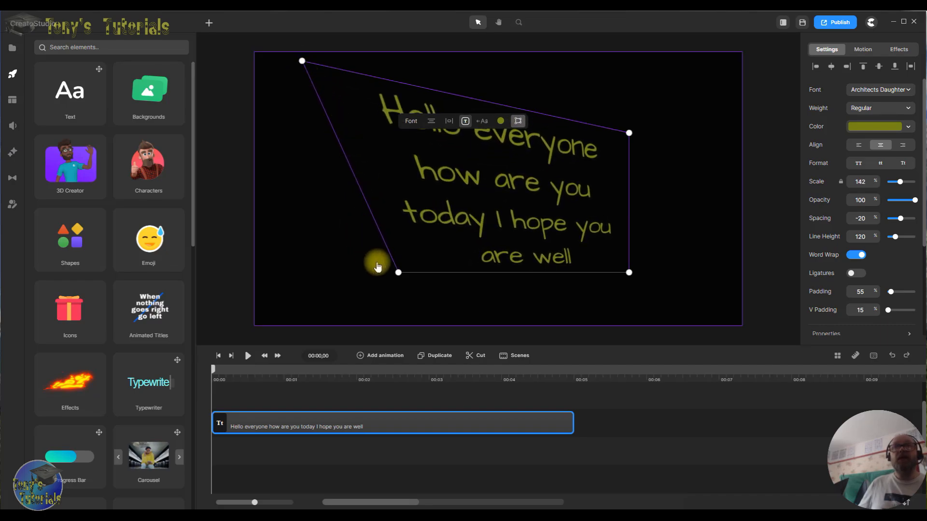
{"action": "left_click_drag", "start_coordinate": [398, 272], "coordinate": [298, 316]}
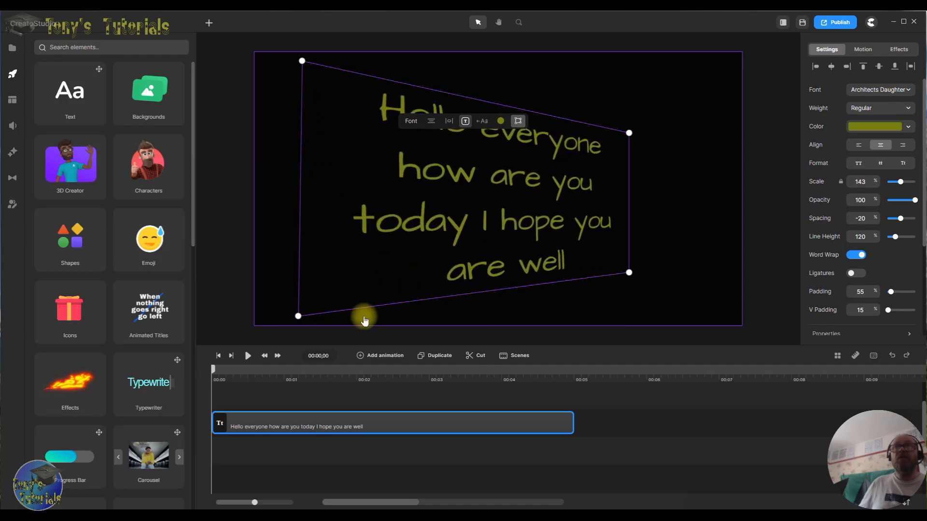
{"action": "left_click_drag", "start_coordinate": [629, 272], "coordinate": [561, 220]}
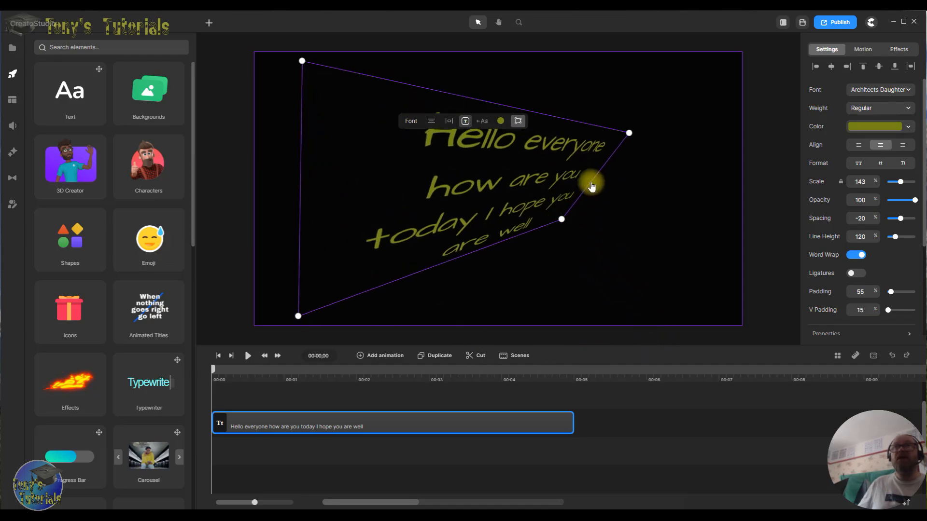
{"action": "left_click_drag", "start_coordinate": [628, 133], "coordinate": [576, 169]}
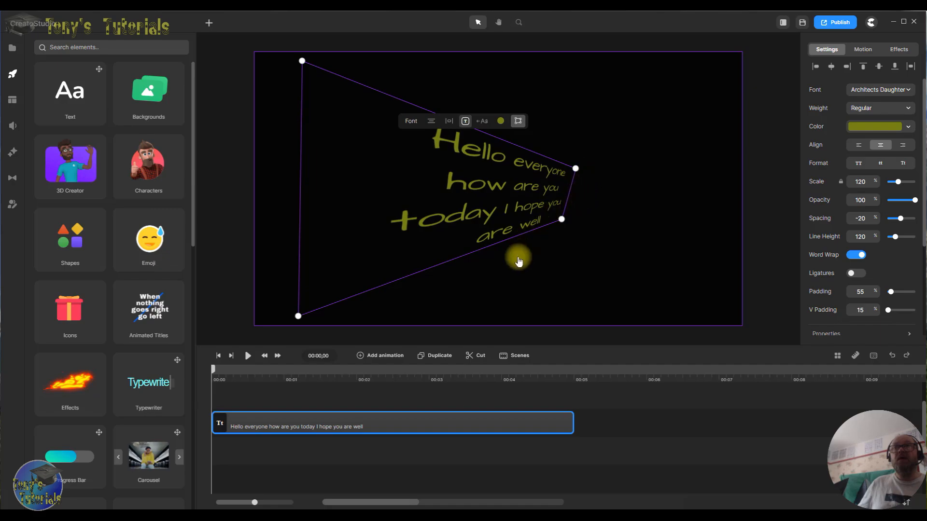
{"action": "left_click_drag", "start_coordinate": [302, 61], "coordinate": [317, 146]}
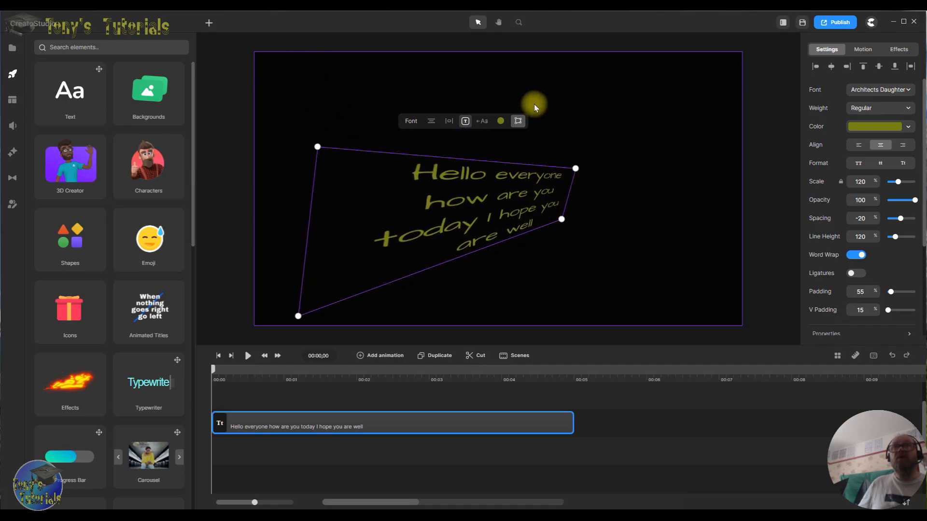
{"action": "left_click", "coordinate": [518, 122]}
Step: Reshape the distorted text into a nearly rectangular frame by repositioning both right corners and the lower-left corner
{"action": "double_click", "coordinate": [526, 229]}
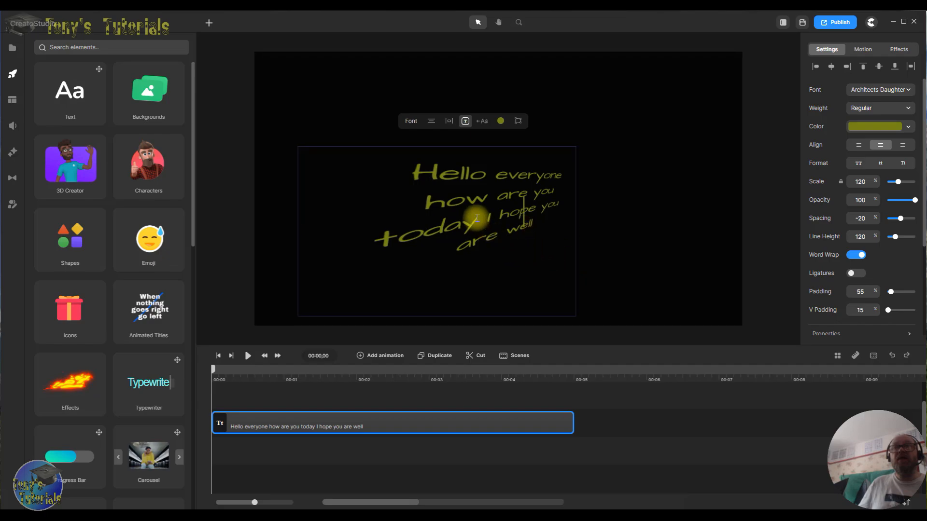
{"action": "left_click", "coordinate": [502, 244]}
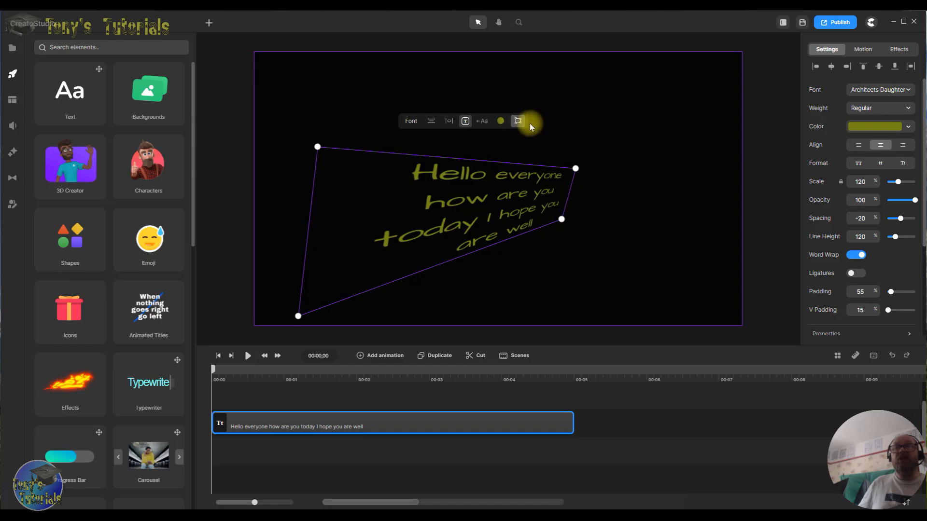
{"action": "left_click_drag", "start_coordinate": [561, 220], "coordinate": [574, 307]}
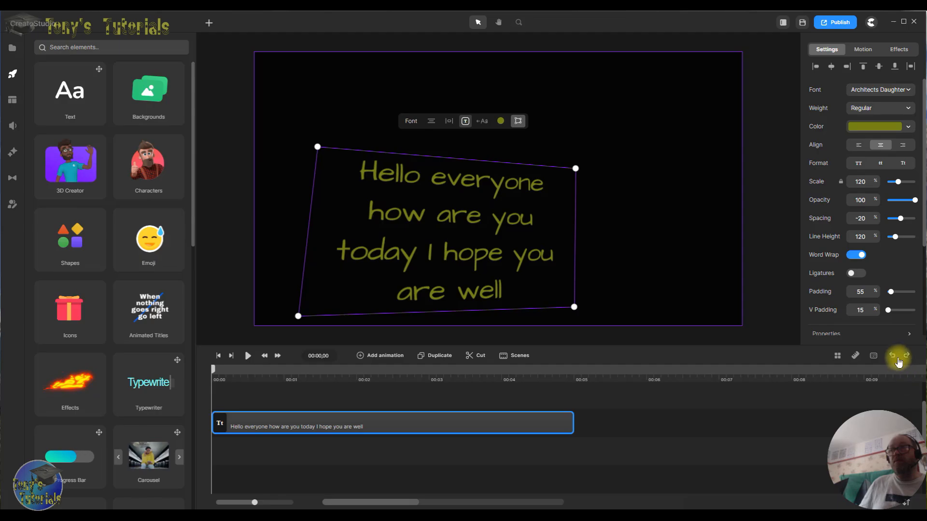
{"action": "left_click_drag", "start_coordinate": [576, 169], "coordinate": [551, 147]}
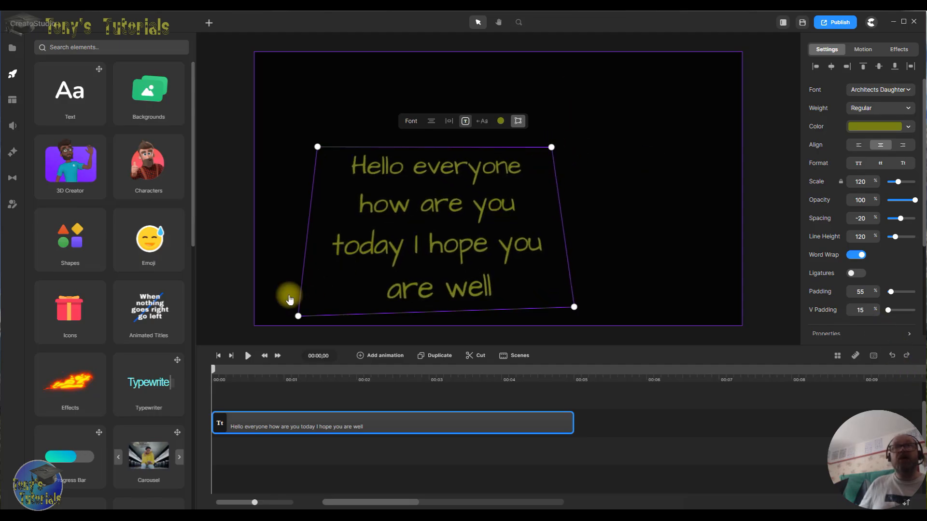
{"action": "left_click_drag", "start_coordinate": [298, 316], "coordinate": [316, 307]}
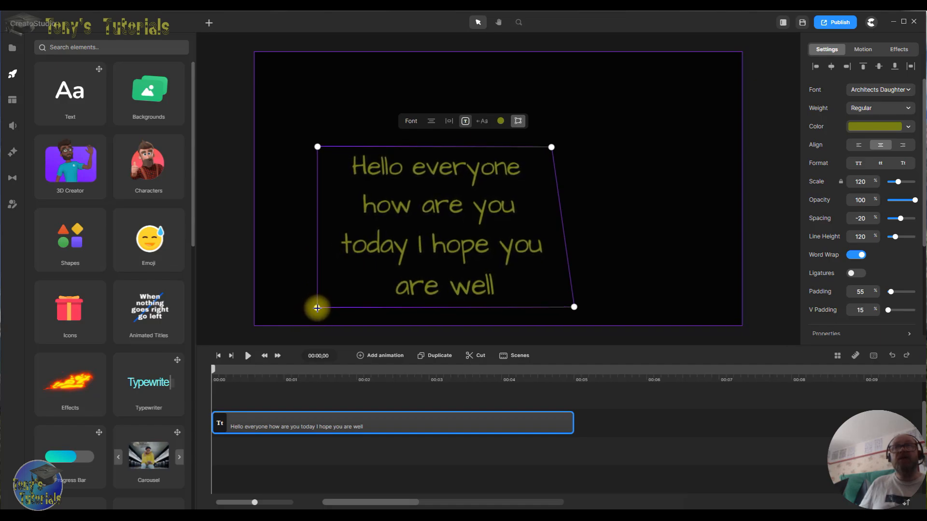
{"action": "left_click_drag", "start_coordinate": [574, 307], "coordinate": [556, 302]}
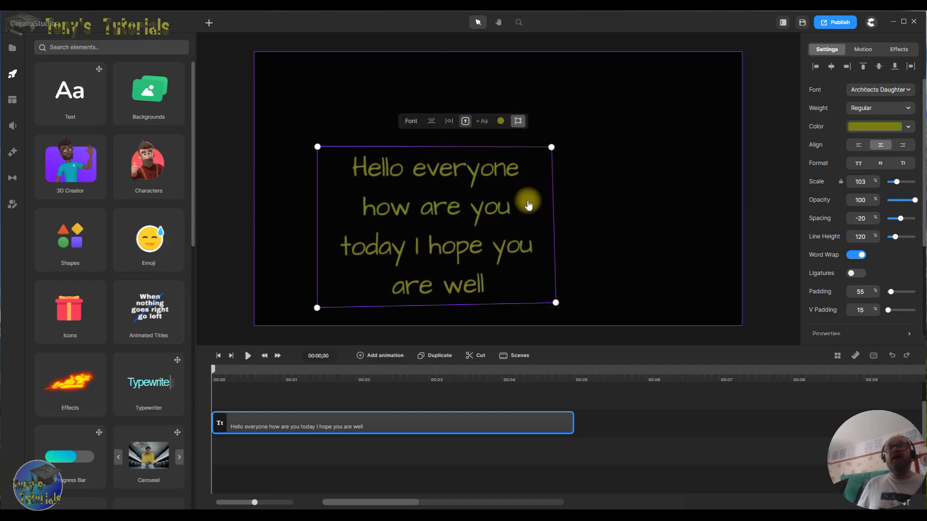
Step: Change the text's font to Archivo Black and check which weights it offers
{"action": "double_click", "coordinate": [492, 250]}
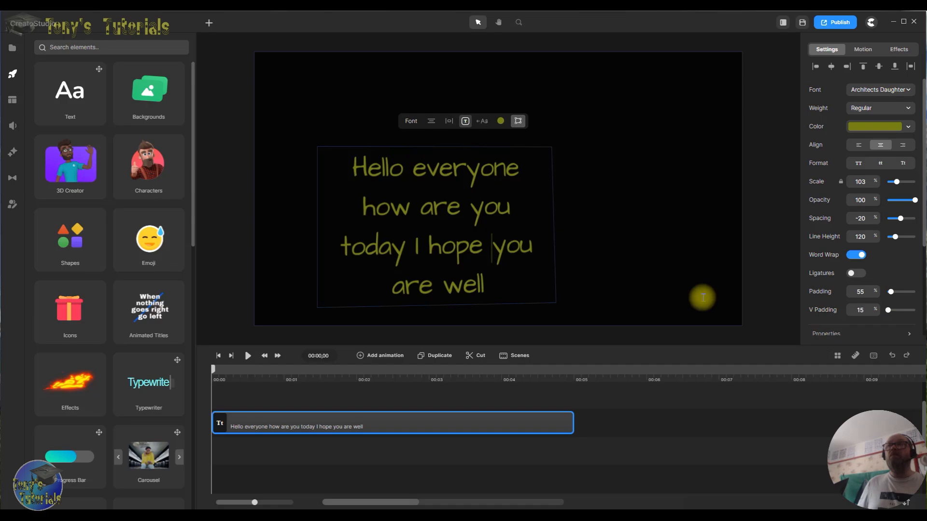
{"action": "left_click_drag", "start_coordinate": [482, 286], "coordinate": [337, 176]}
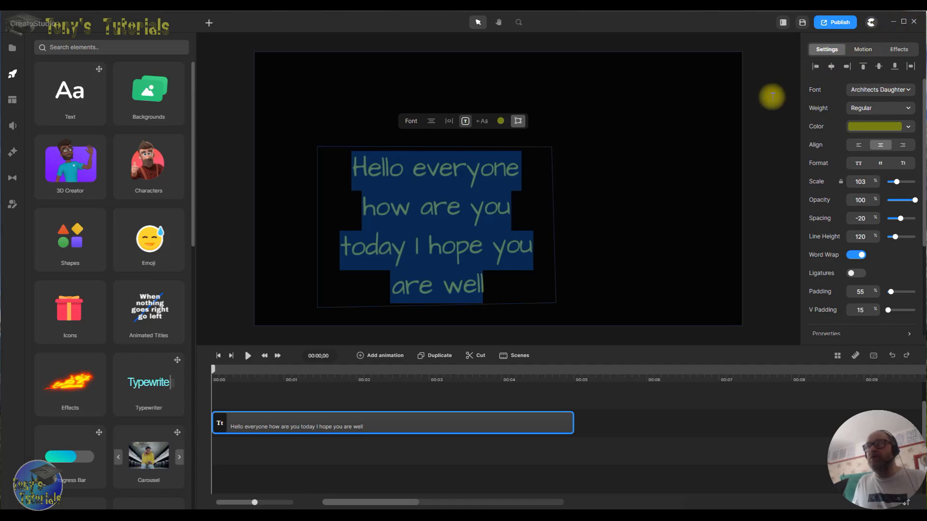
{"action": "left_click", "coordinate": [909, 90]}
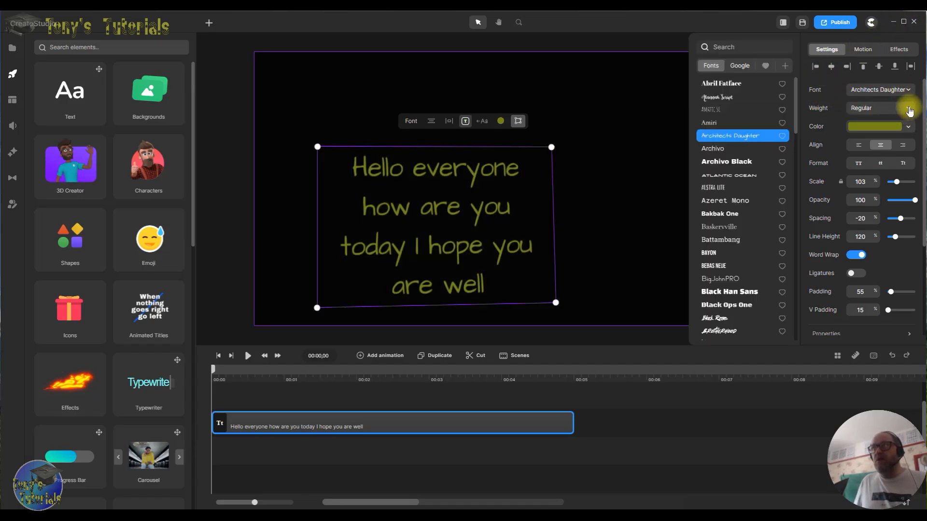
{"action": "left_click", "coordinate": [910, 111]}
{"action": "left_click", "coordinate": [909, 110]}
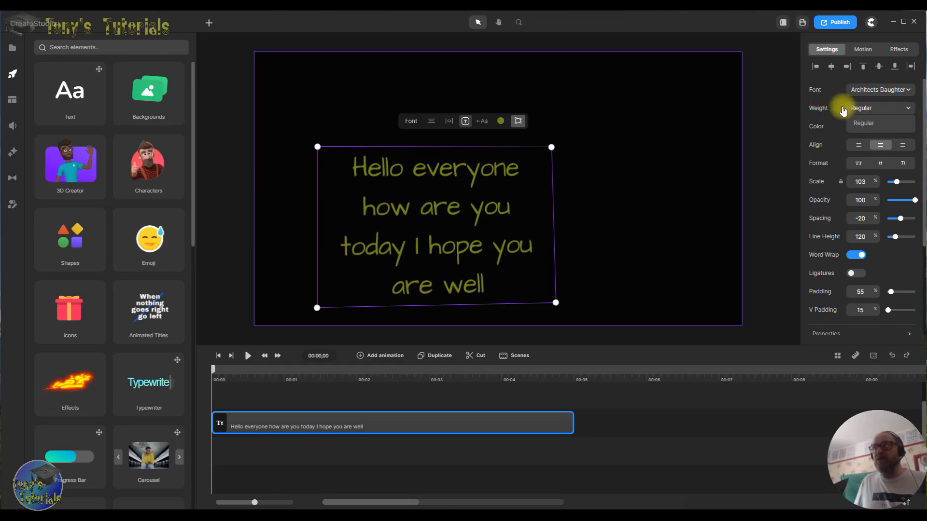
{"action": "left_click", "coordinate": [884, 92]}
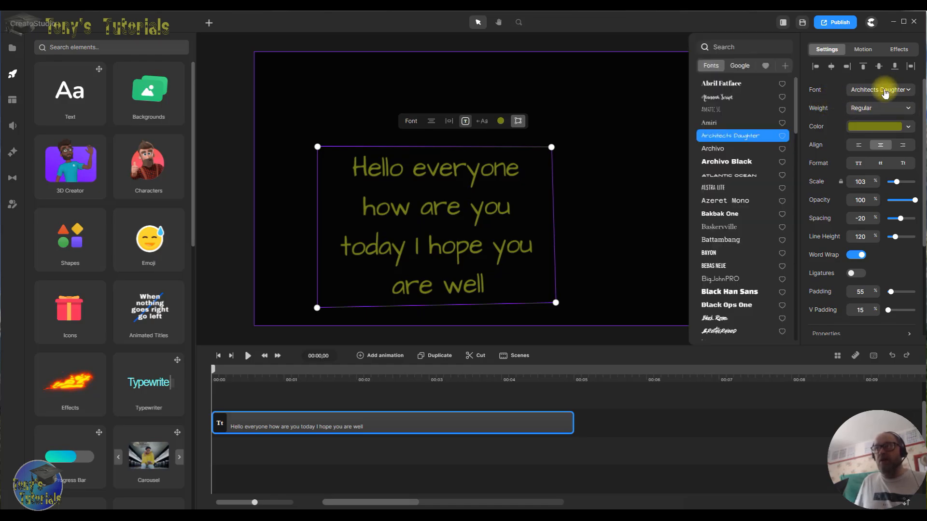
{"action": "left_click", "coordinate": [735, 161]}
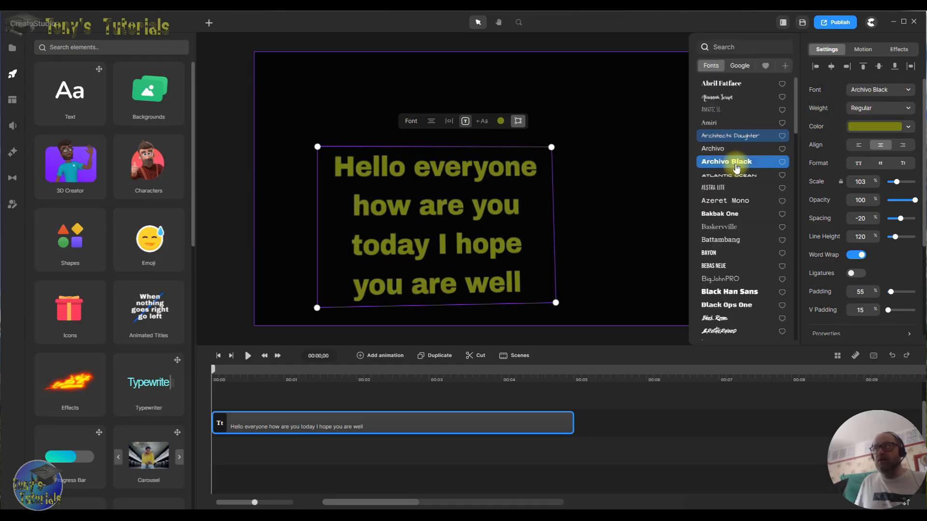
{"action": "left_click", "coordinate": [905, 112]}
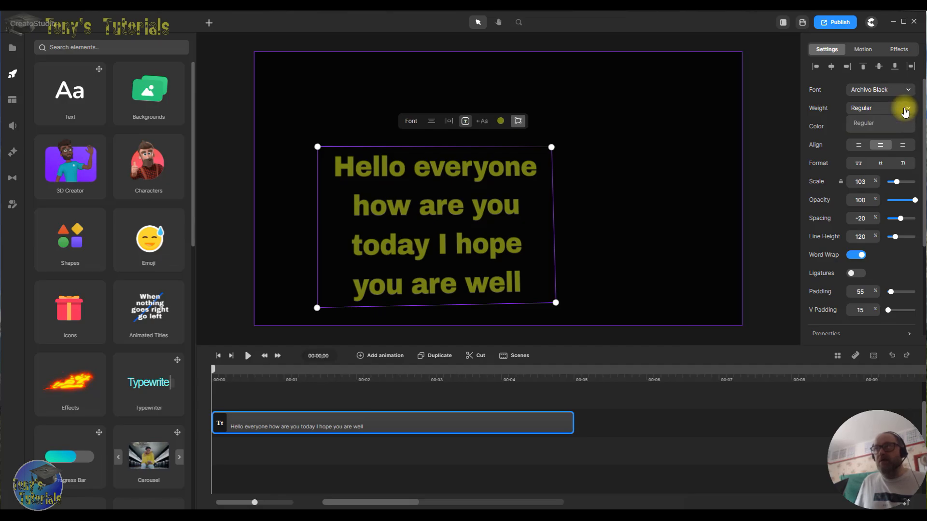
Step: Browse the font list and change the text's font to DM Sans
{"action": "left_click", "coordinate": [876, 89]}
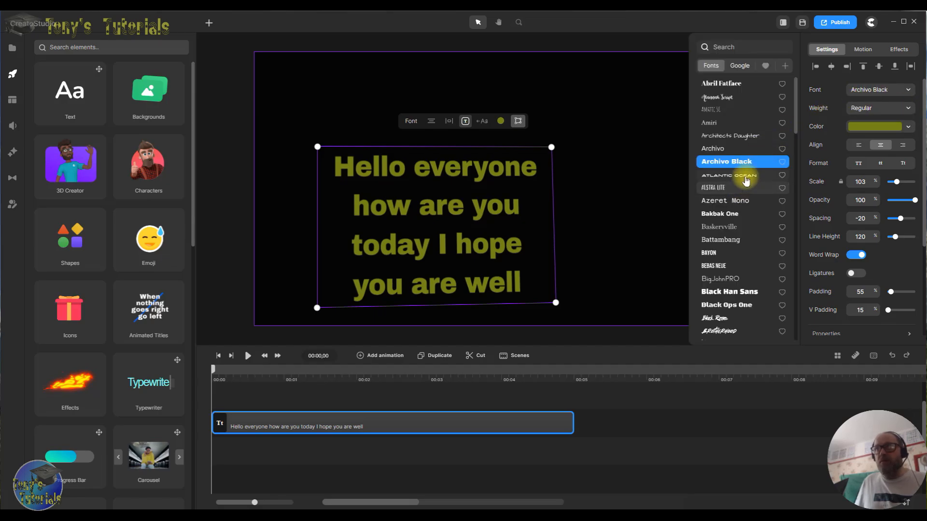
{"action": "scroll", "coordinate": [748, 193], "scroll_direction": "down", "scroll_amount": 10}
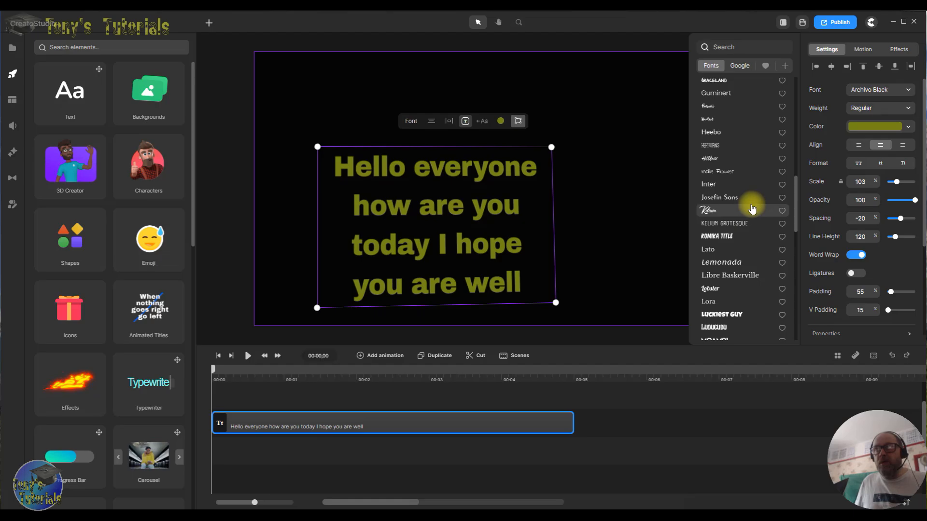
{"action": "scroll", "coordinate": [752, 208], "scroll_direction": "up", "scroll_amount": 10}
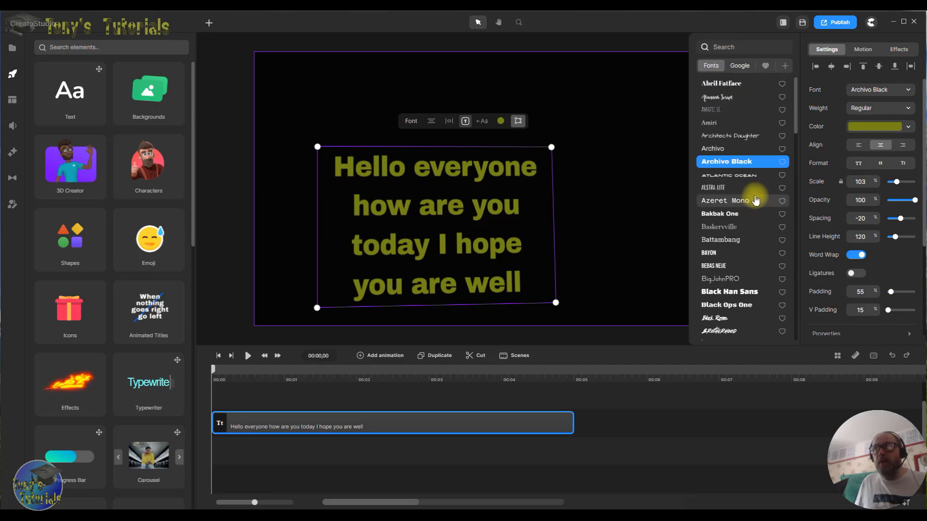
{"action": "scroll", "coordinate": [755, 200], "scroll_direction": "down", "scroll_amount": 4}
{"action": "scroll", "coordinate": [756, 201], "scroll_direction": "up", "scroll_amount": 4}
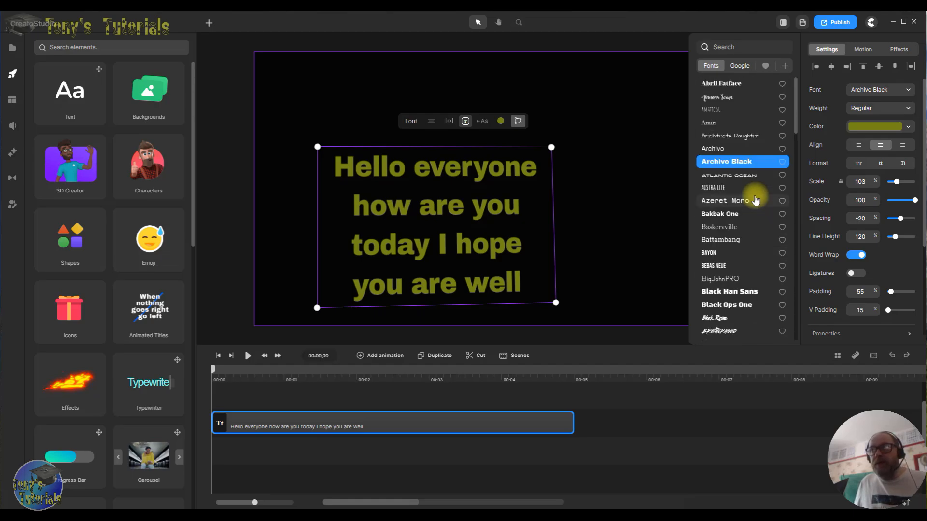
{"action": "scroll", "coordinate": [756, 200], "scroll_direction": "down", "scroll_amount": 7}
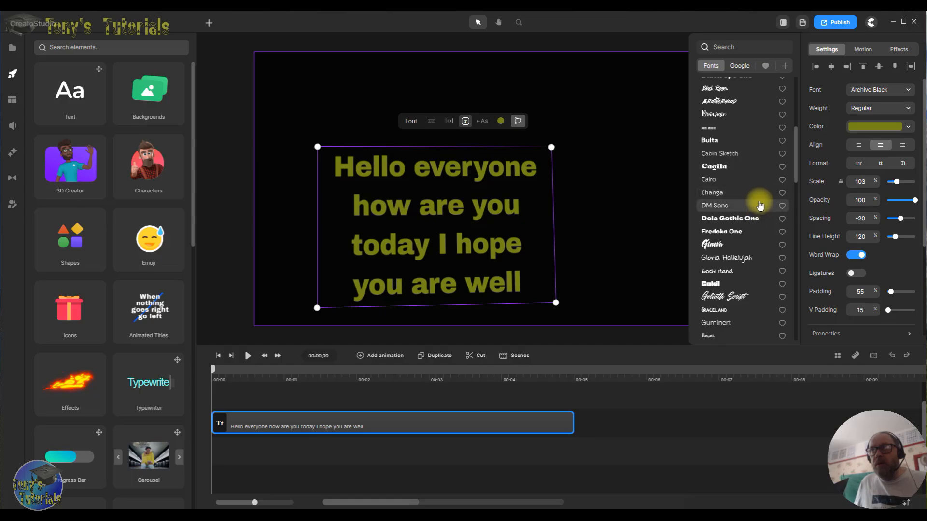
{"action": "left_click", "coordinate": [758, 205]}
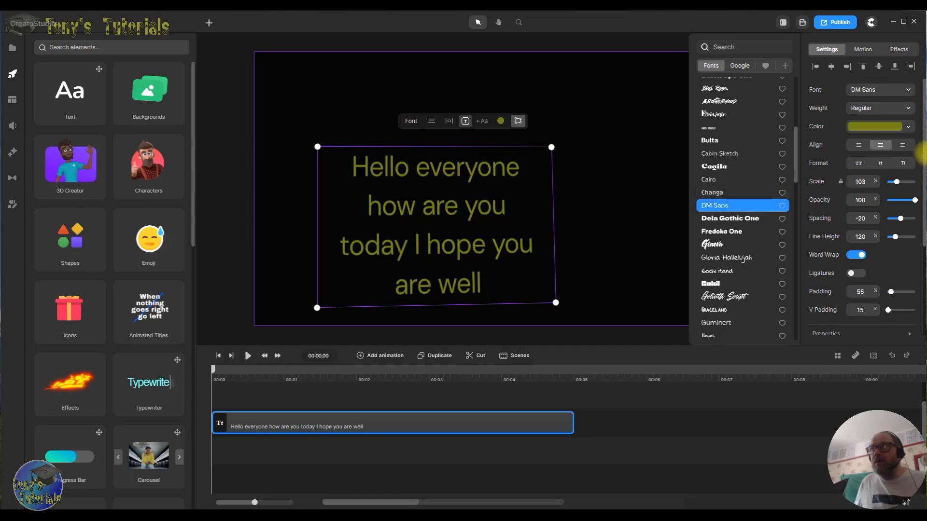
Step: Try the Bold, Italic and Bold Italic weights on the text, and set its weight to Medium Italic
{"action": "left_click", "coordinate": [898, 112]}
{"action": "left_click", "coordinate": [860, 123]}
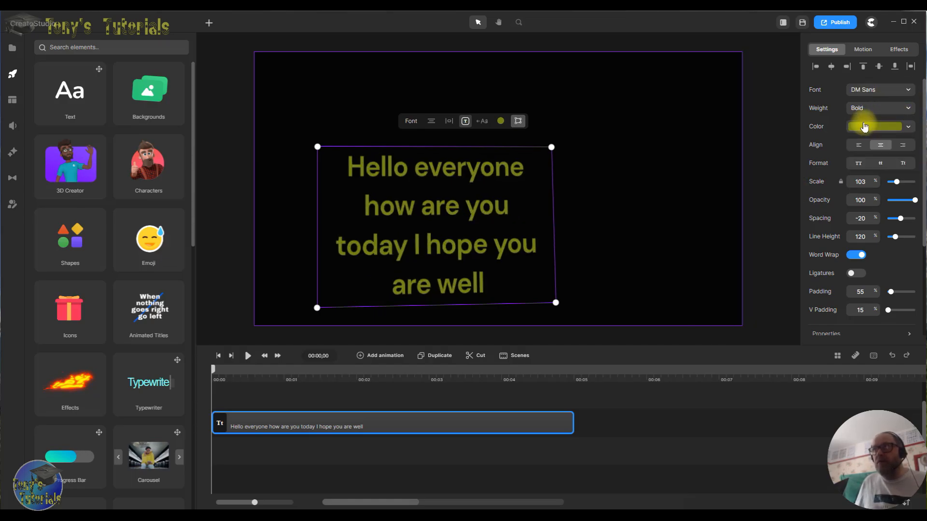
{"action": "left_click", "coordinate": [900, 111]}
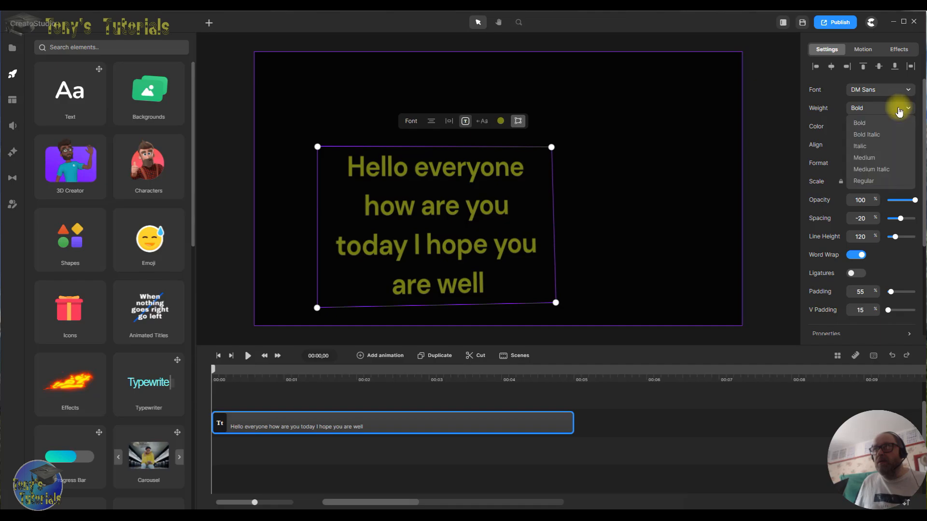
{"action": "left_click", "coordinate": [873, 144]}
{"action": "left_click", "coordinate": [899, 109]}
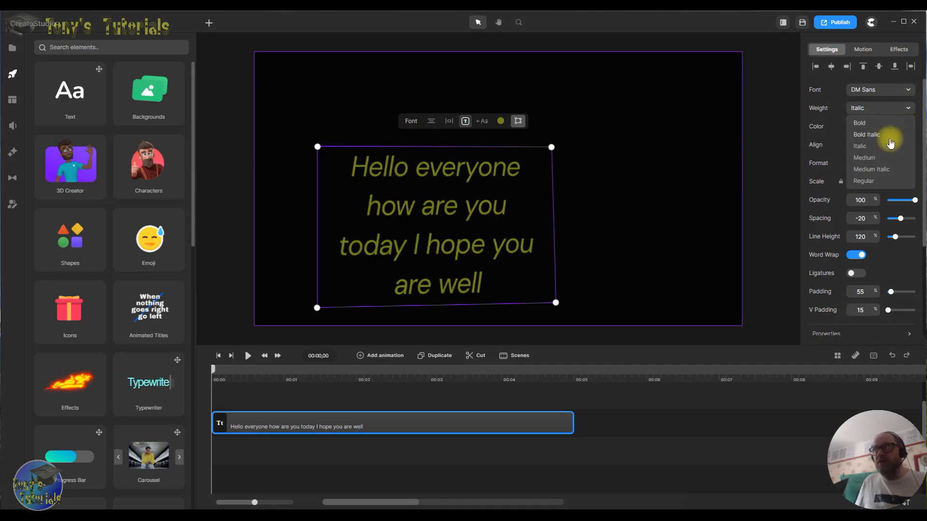
{"action": "left_click", "coordinate": [874, 135]}
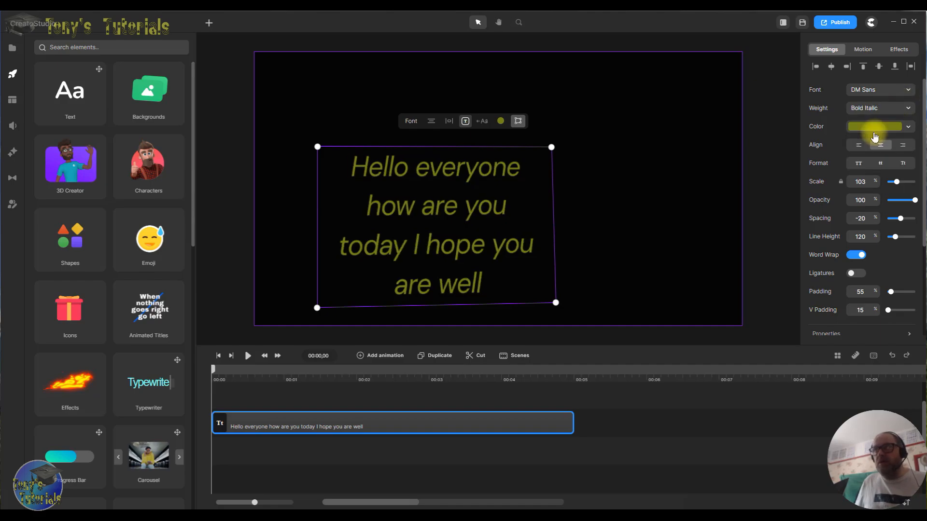
{"action": "left_click", "coordinate": [900, 108]}
{"action": "left_click", "coordinate": [880, 171]}
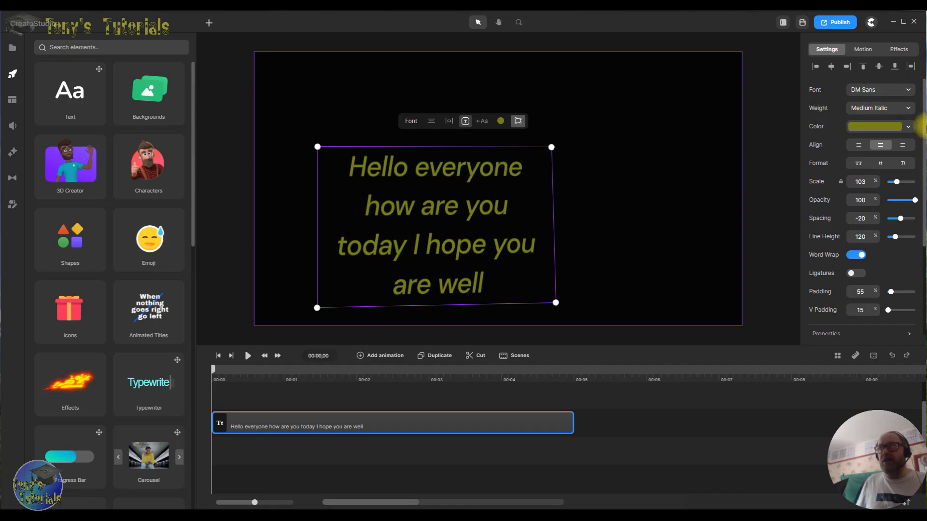
Step: Change the text's solid fill to a light cyan-blue and deselect the text
{"action": "left_click", "coordinate": [910, 128]}
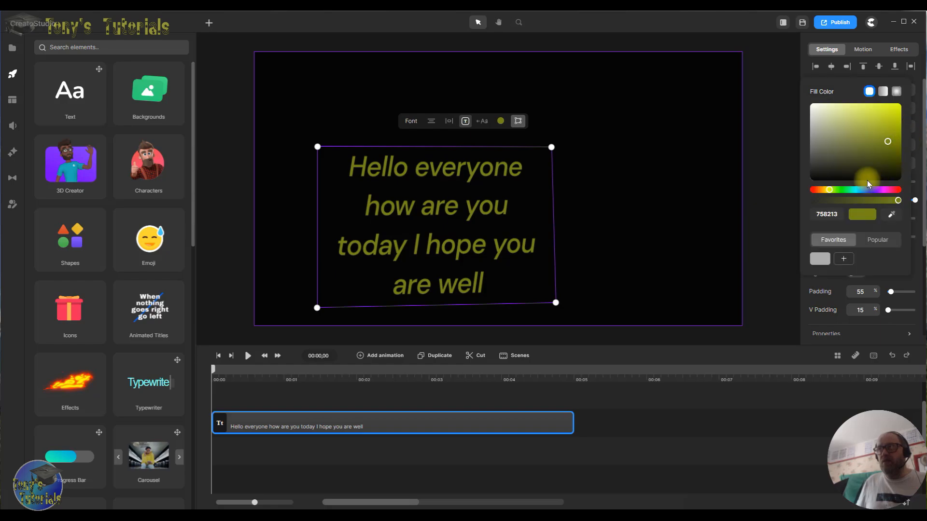
{"action": "left_click_drag", "start_coordinate": [855, 193], "coordinate": [859, 193]}
{"action": "left_click", "coordinate": [875, 131]}
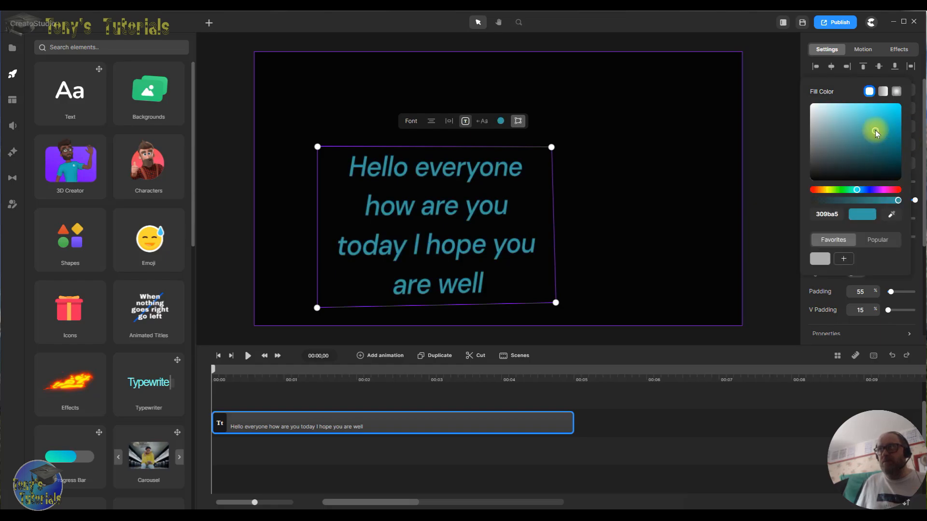
{"action": "left_click", "coordinate": [703, 155]}
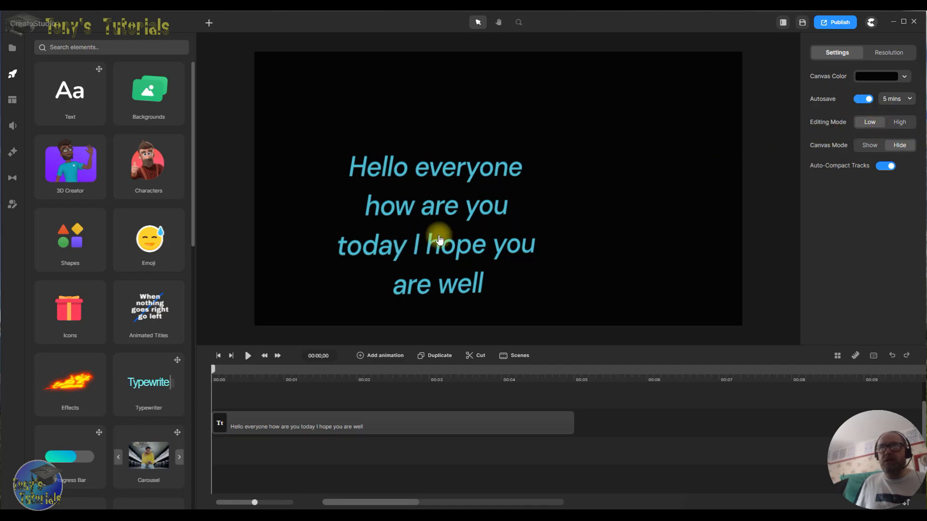
Step: Align the lines of the cyan-blue text to the left
{"action": "left_click", "coordinate": [470, 237]}
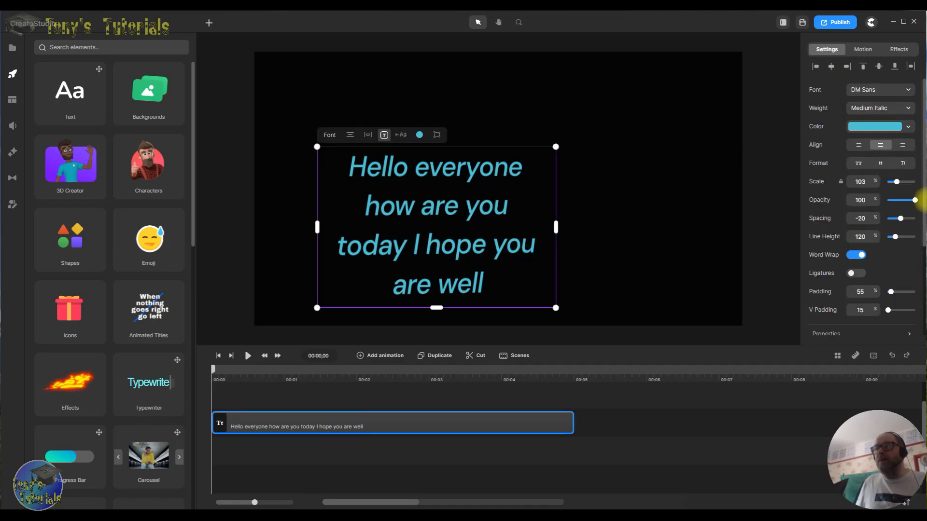
{"action": "left_click", "coordinate": [860, 146]}
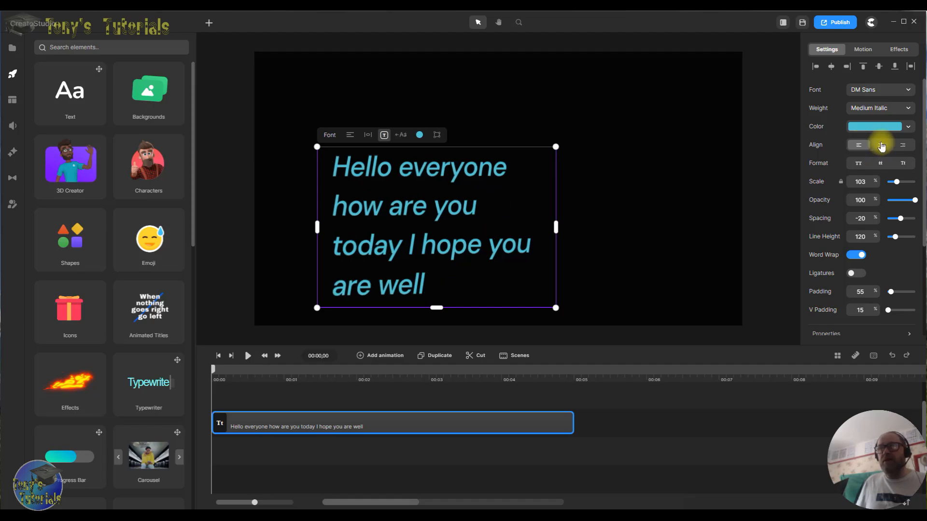
Step: Try centre and right alignment on the text's lines, and leave them centred
{"action": "left_click", "coordinate": [881, 146]}
{"action": "left_click", "coordinate": [906, 147]}
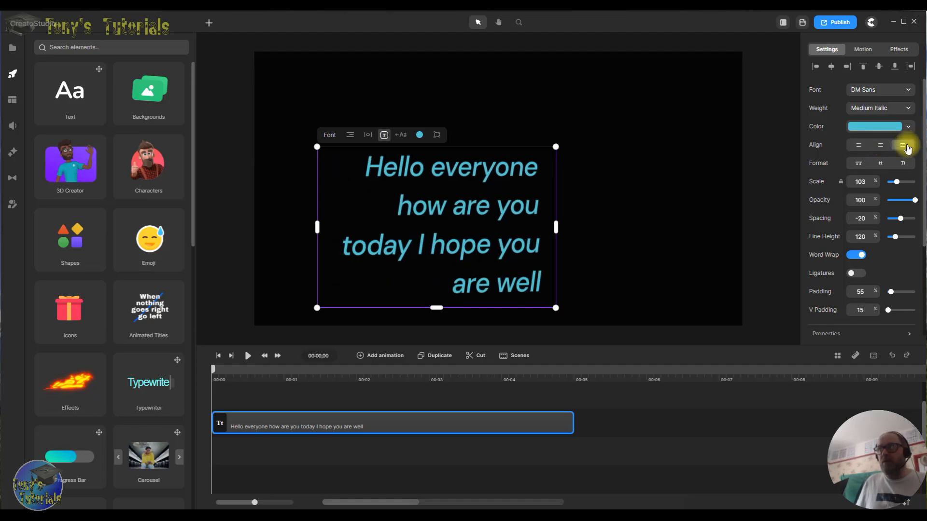
{"action": "left_click", "coordinate": [887, 146]}
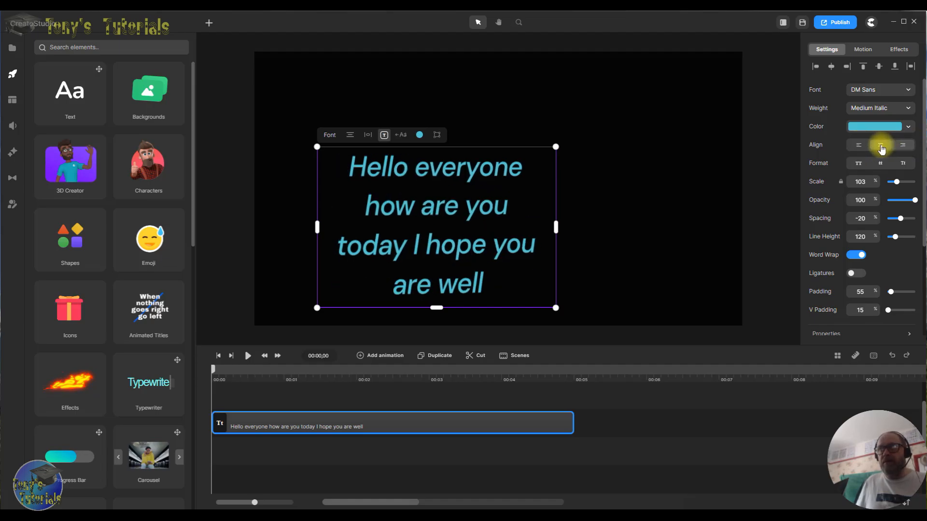
Step: Try the uppercase and lowercase formats on the text, and set it to capitalise each word
{"action": "left_click", "coordinate": [859, 164]}
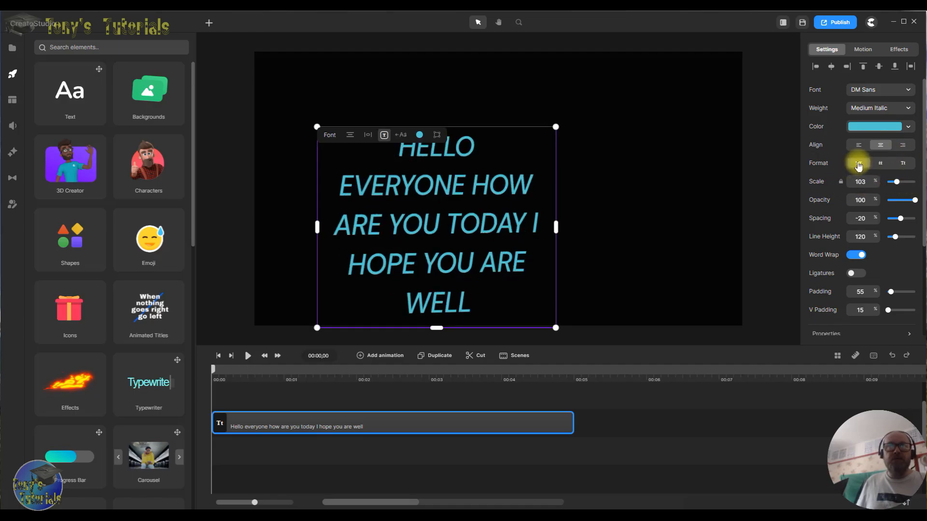
{"action": "left_click", "coordinate": [882, 165]}
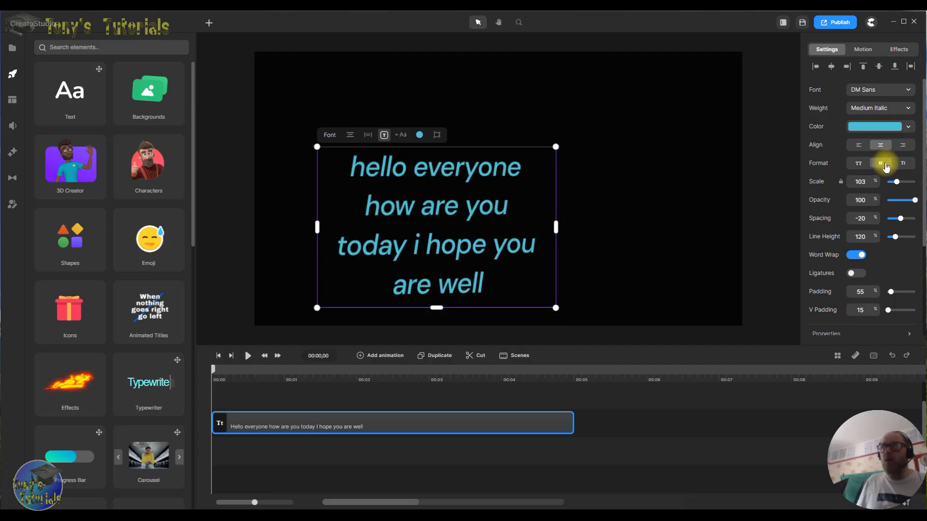
{"action": "left_click", "coordinate": [906, 165]}
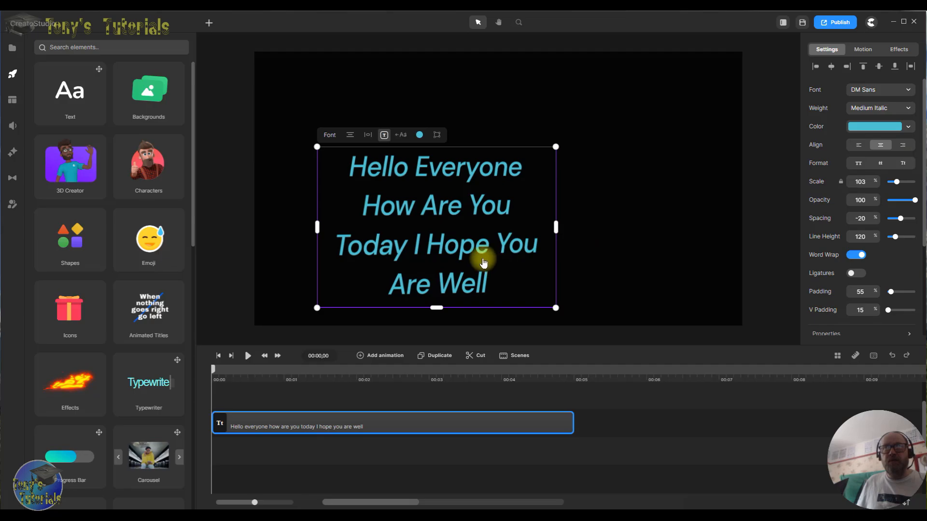
Step: Move the text to the middle of the canvas and set its scale to 131% and opacity to 49%
{"action": "left_click_drag", "start_coordinate": [447, 244], "coordinate": [466, 223]}
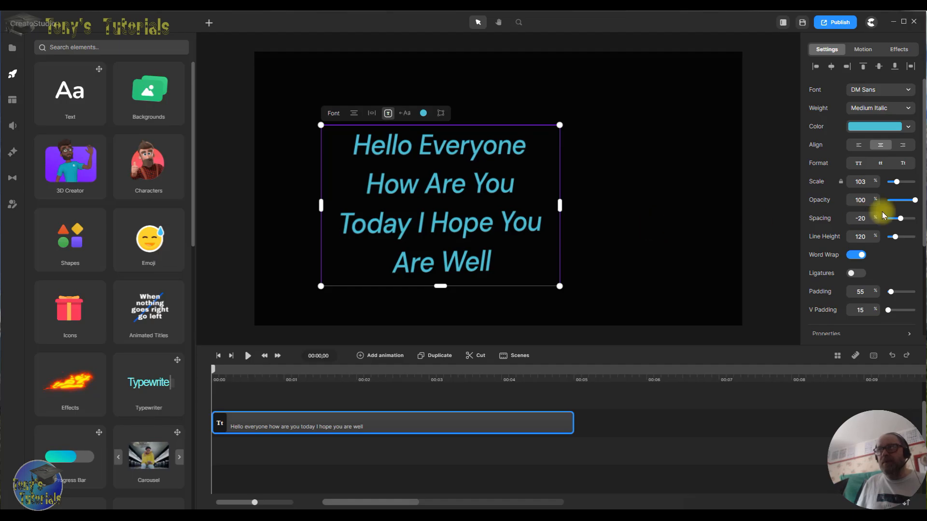
{"action": "left_click_drag", "start_coordinate": [483, 197], "coordinate": [536, 187]}
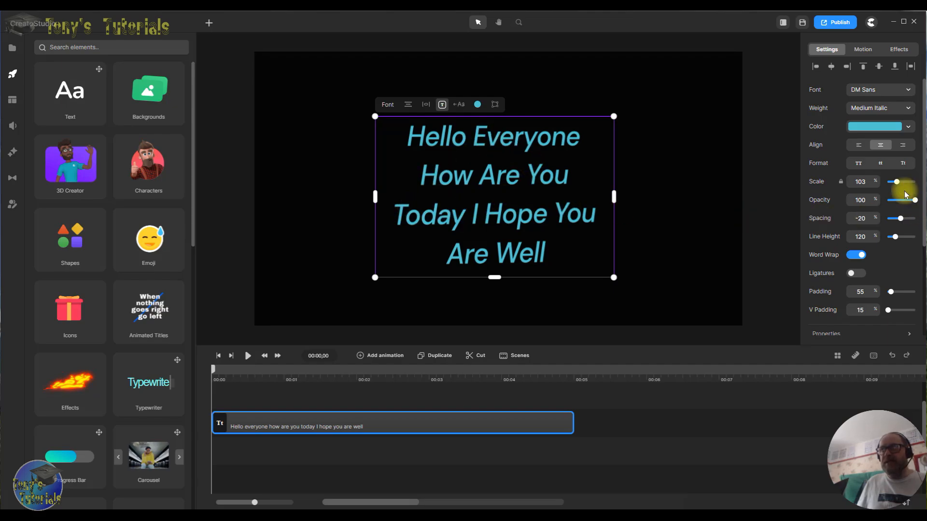
{"action": "mouse_move", "coordinate": [898, 182]}
{"action": "left_mouse_down"}
{"action": "mouse_move", "coordinate": [908, 188]}
{"action": "mouse_move", "coordinate": [893, 190]}
{"action": "mouse_move", "coordinate": [904, 191]}
{"action": "left_mouse_up"}
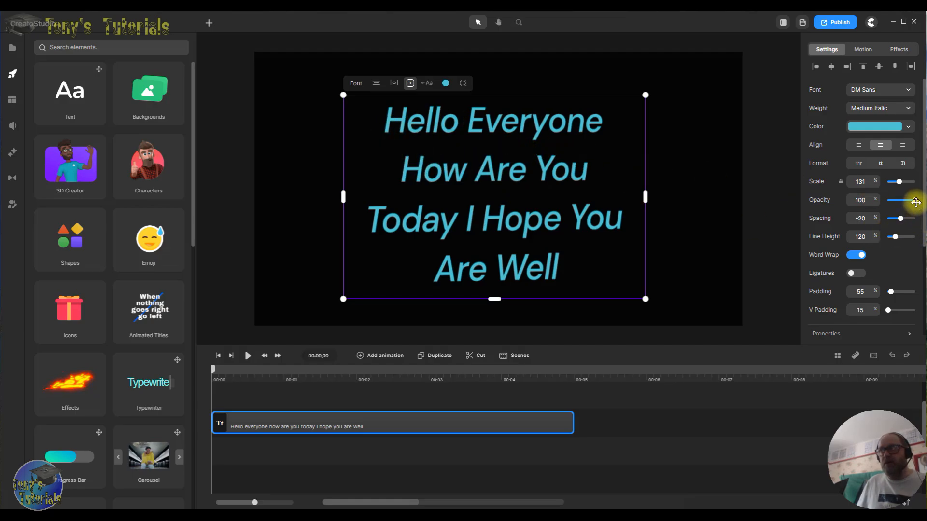
{"action": "left_click_drag", "start_coordinate": [911, 200], "coordinate": [901, 208]}
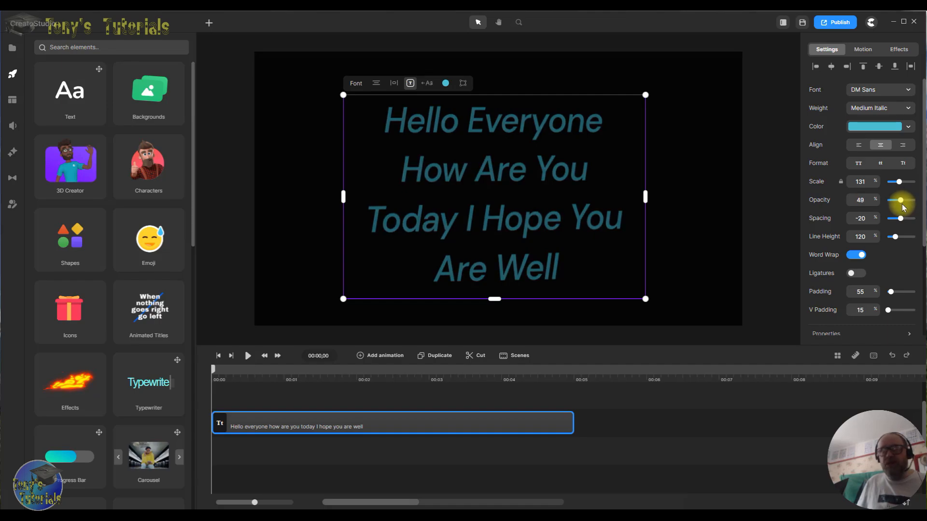
Step: Add the Thumb Up 2 emoji to the canvas and place its layer beneath the text layer
{"action": "left_click", "coordinate": [147, 239]}
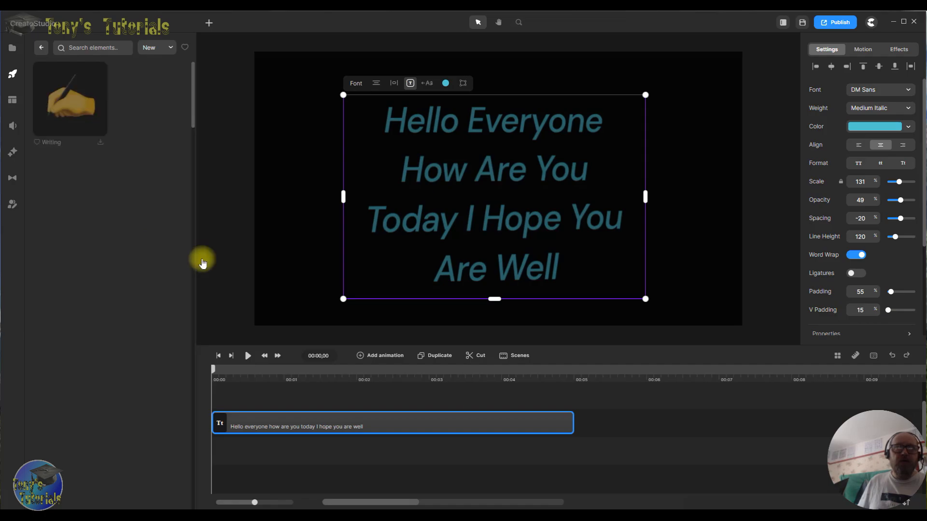
{"action": "left_click_drag", "start_coordinate": [71, 193], "coordinate": [401, 177]}
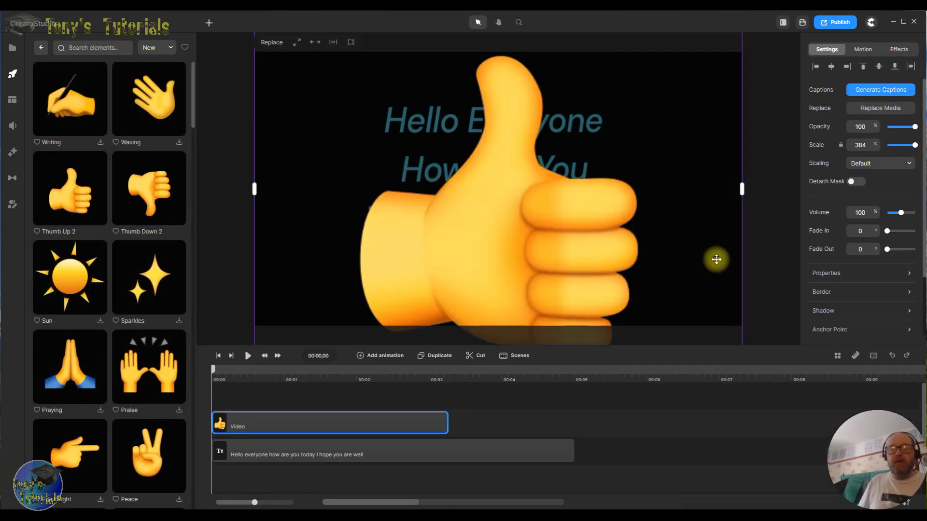
{"action": "left_click_drag", "start_coordinate": [331, 421], "coordinate": [323, 465]}
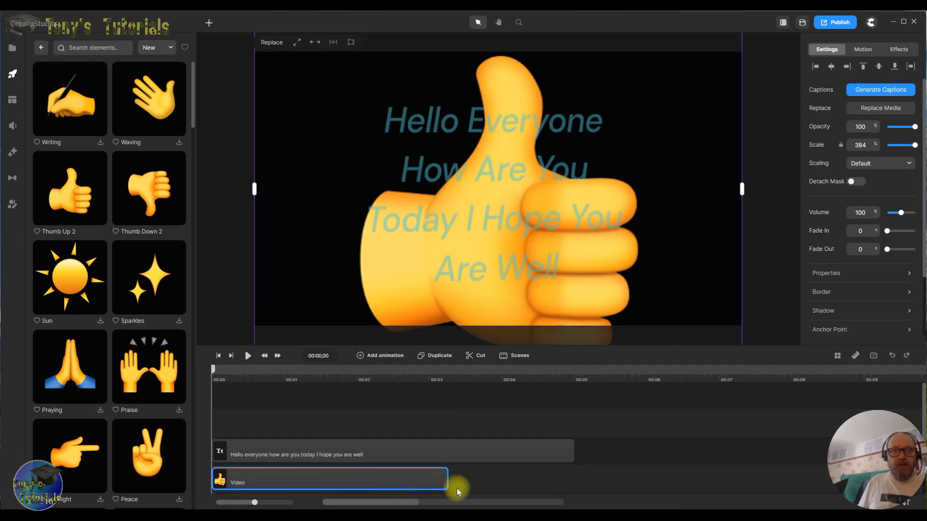
Step: Change the text's font to Archivo Black and reposition the text over the thumbs-up emoji
{"action": "left_click", "coordinate": [608, 288]}
{"action": "left_click_drag", "start_coordinate": [617, 296], "coordinate": [636, 286]}
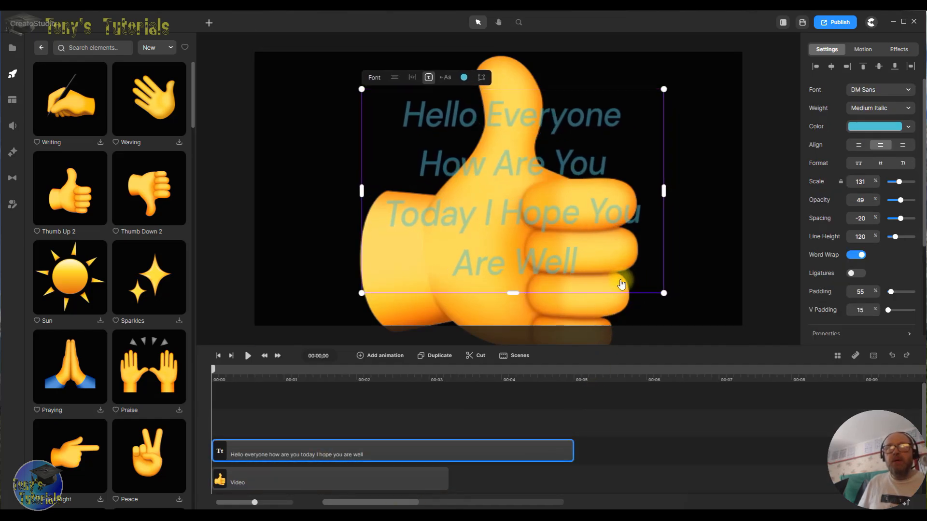
{"action": "left_click", "coordinate": [902, 90]}
{"action": "left_click", "coordinate": [760, 166]}
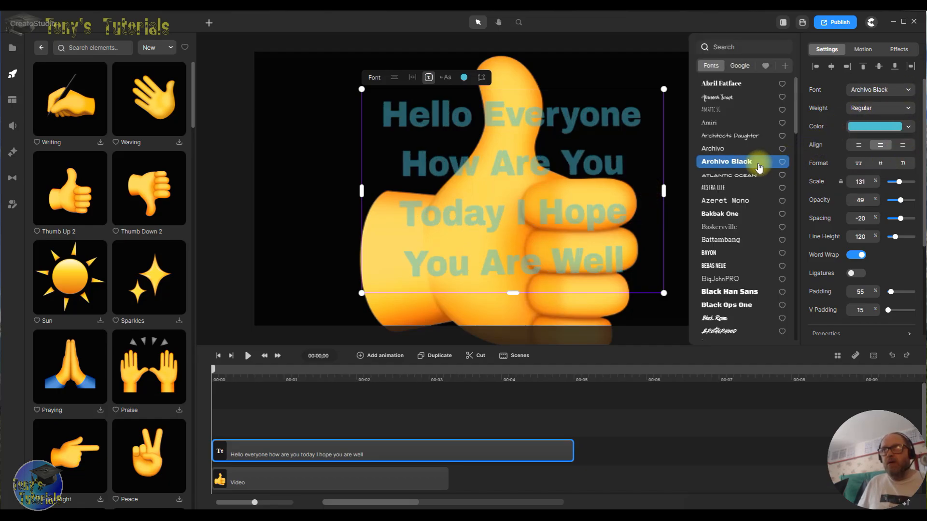
{"action": "left_click_drag", "start_coordinate": [521, 255], "coordinate": [543, 269]}
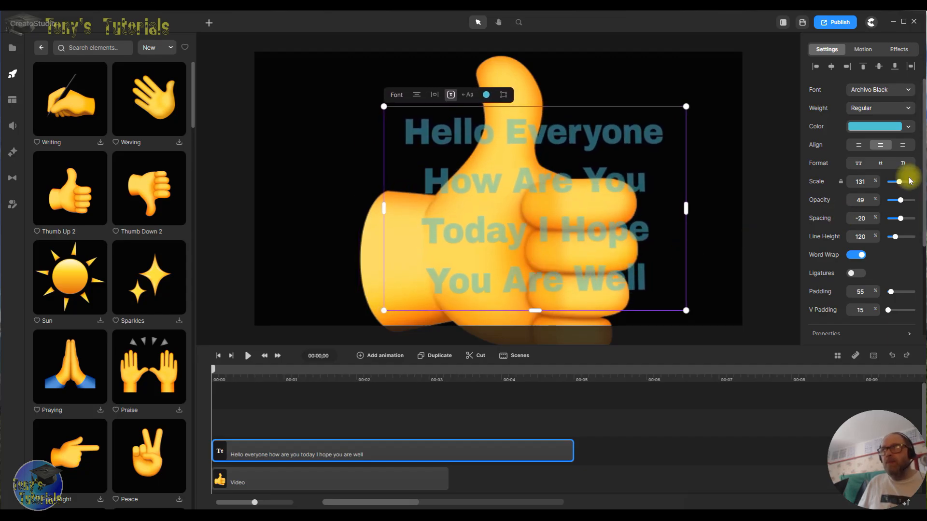
Step: Try a 278% scale on the text, raise its opacity to 91% and set its scale to 141%
{"action": "left_click_drag", "start_coordinate": [899, 183], "coordinate": [913, 182]}
{"action": "left_click_drag", "start_coordinate": [684, 251], "coordinate": [628, 177]}
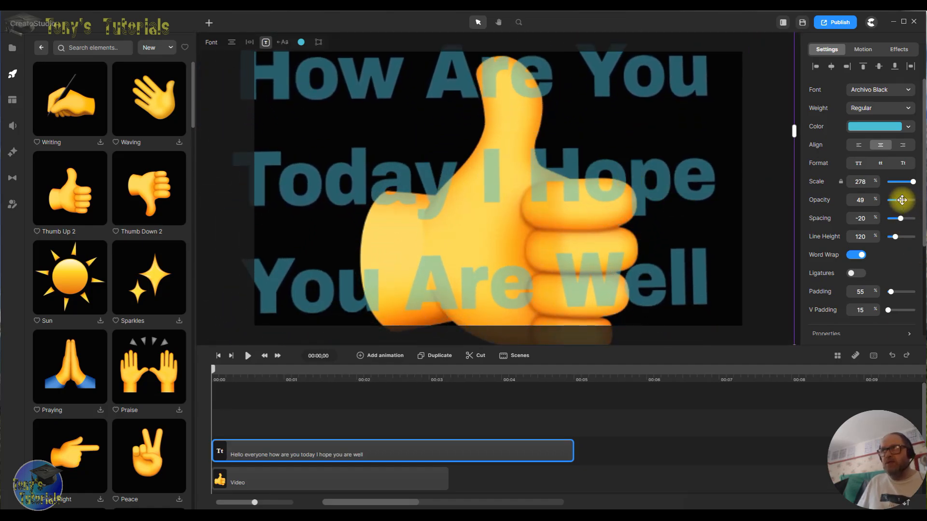
{"action": "mouse_move", "coordinate": [901, 199]}
{"action": "left_mouse_down"}
{"action": "mouse_move", "coordinate": [892, 202]}
{"action": "mouse_move", "coordinate": [913, 207]}
{"action": "left_mouse_up"}
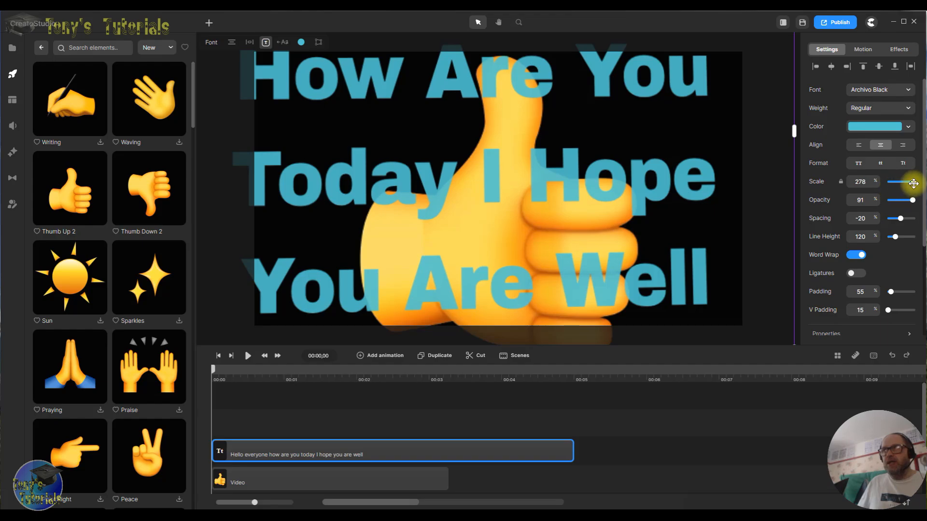
{"action": "left_click_drag", "start_coordinate": [915, 182], "coordinate": [900, 182]}
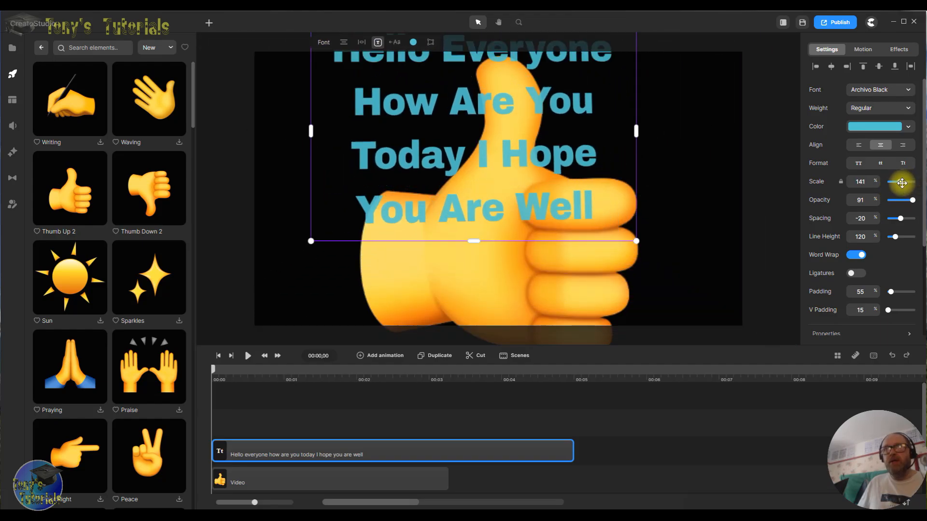
Step: Delete the thumbs-up emoji from the canvas
{"action": "left_click", "coordinate": [537, 282]}
{"action": "right_click", "coordinate": [549, 276]}
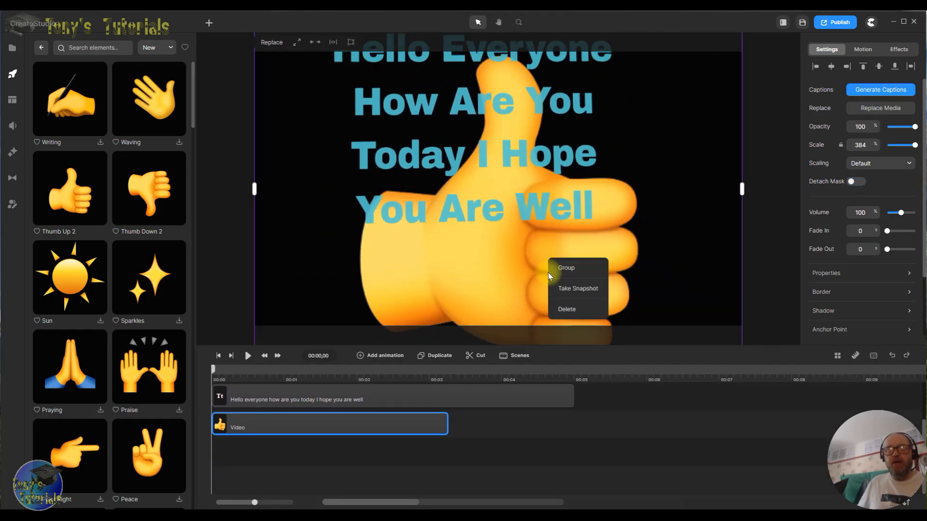
{"action": "left_click", "coordinate": [563, 310]}
Step: Move the text back to the middle of the canvas and set its scale to 113%
{"action": "left_click_drag", "start_coordinate": [547, 219], "coordinate": [569, 265]}
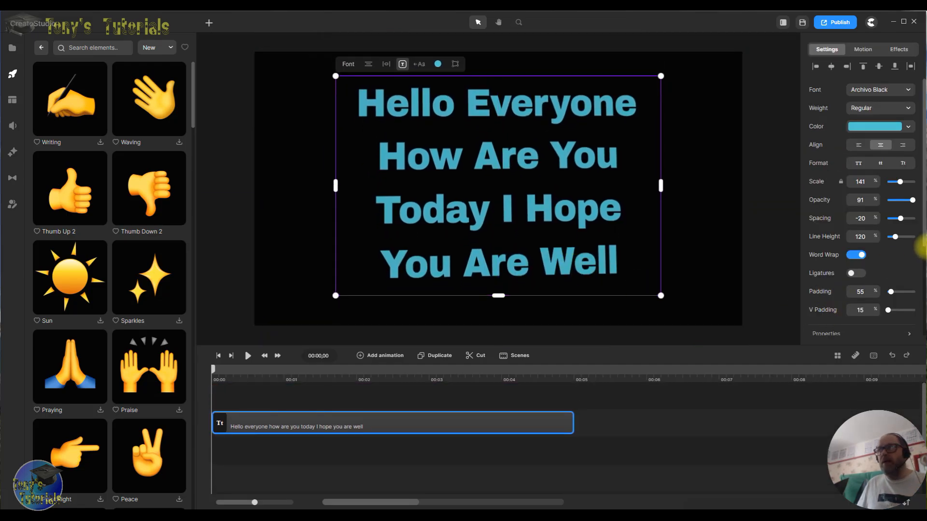
{"action": "left_click_drag", "start_coordinate": [901, 182], "coordinate": [897, 182]}
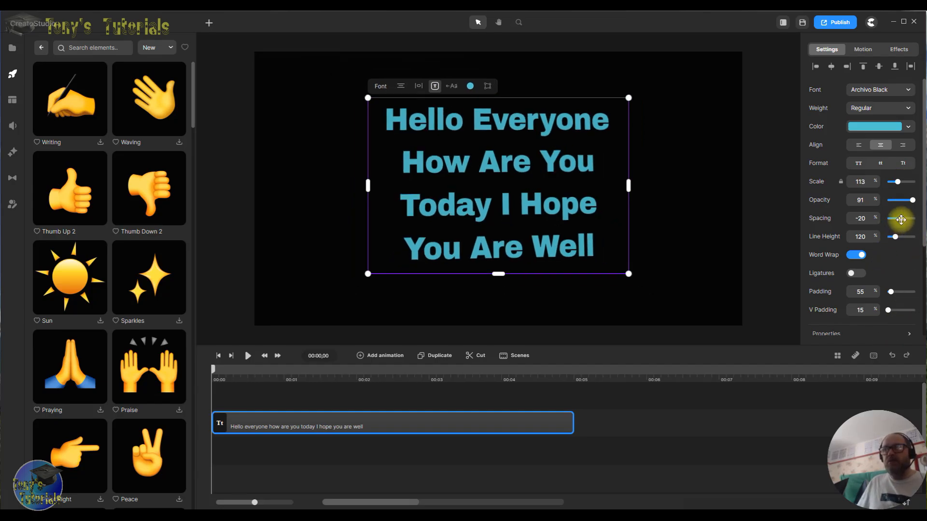
Step: Try wider letter spacing on the text, set the spacing to -3% and the line height to 145%
{"action": "left_click_drag", "start_coordinate": [901, 220], "coordinate": [911, 219]}
{"action": "left_click_drag", "start_coordinate": [908, 220], "coordinate": [902, 220]}
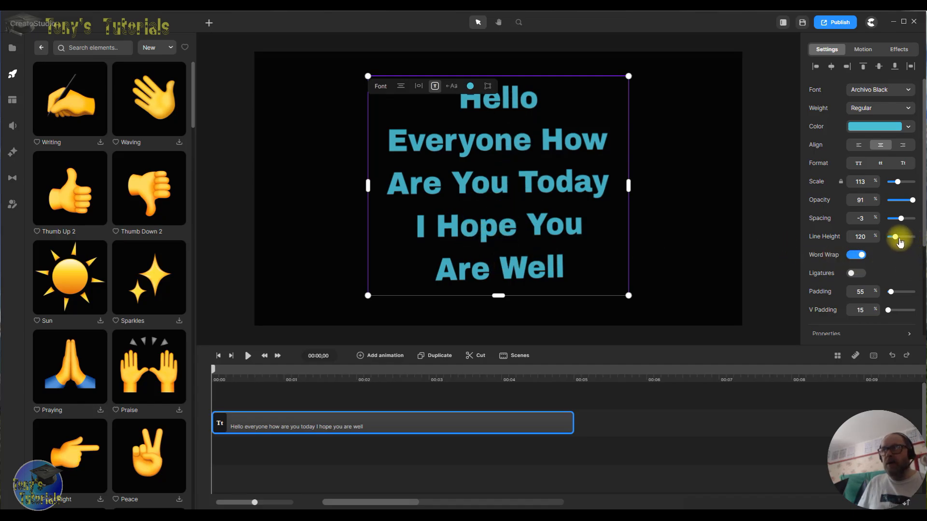
{"action": "left_click_drag", "start_coordinate": [898, 240], "coordinate": [898, 235]}
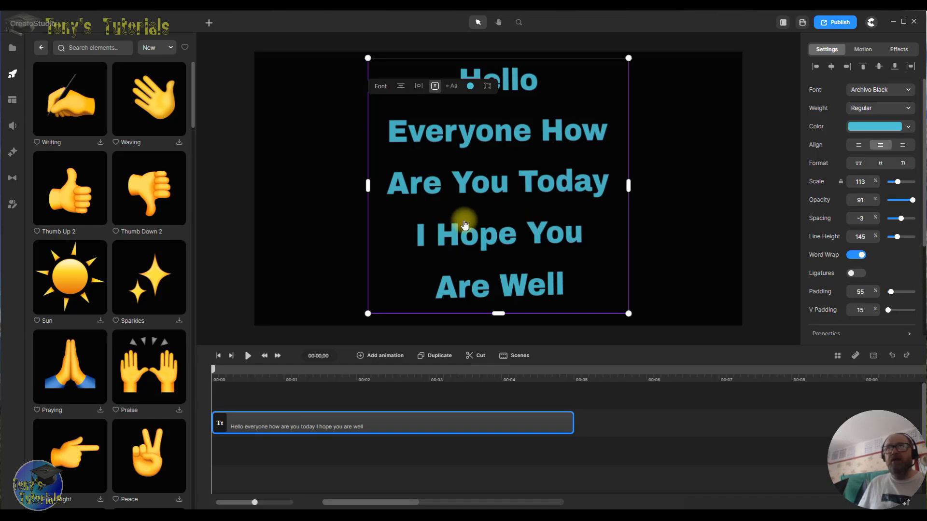
Step: Reduce the whole text element's scale to 54%
{"action": "left_click", "coordinate": [519, 218]}
{"action": "left_click", "coordinate": [570, 202]}
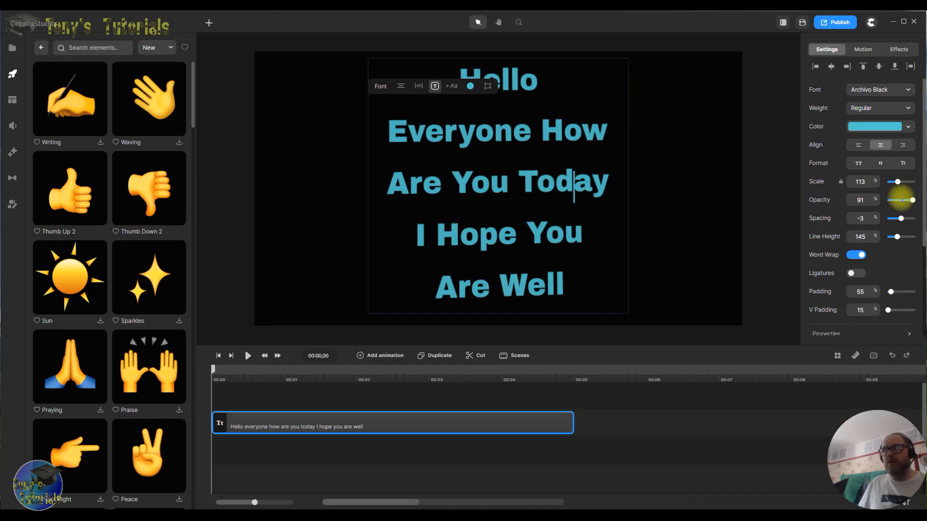
{"action": "left_click", "coordinate": [899, 182]}
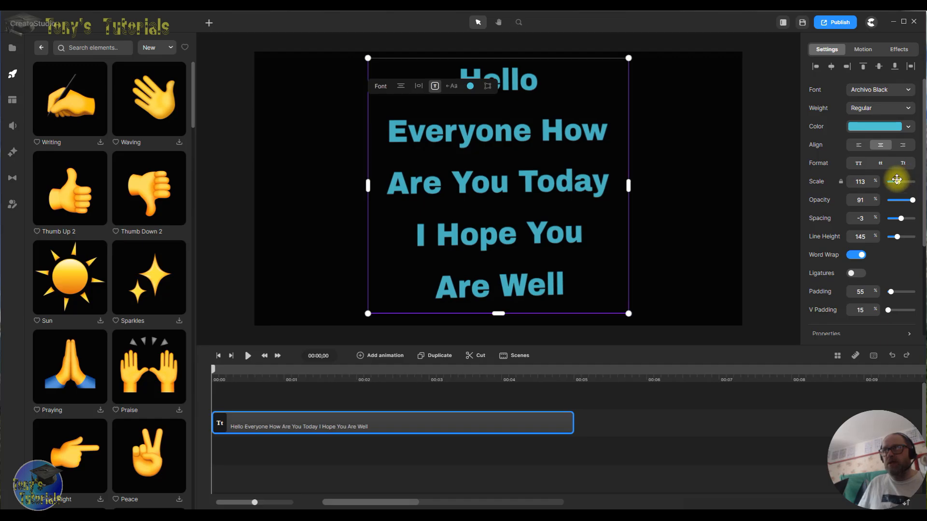
{"action": "left_click_drag", "start_coordinate": [897, 183], "coordinate": [891, 183]}
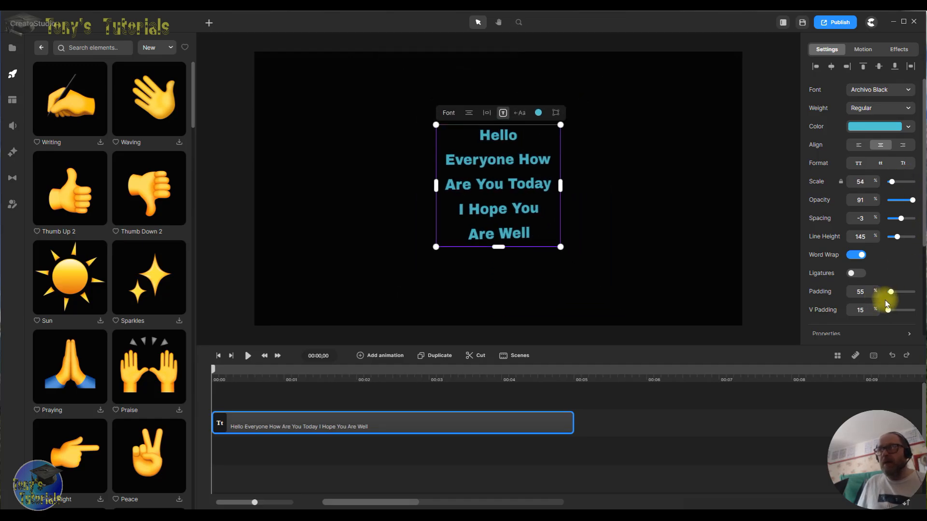
Step: Try 376% padding and 246% vertical padding on the text box, and set them to 48% and 8%
{"action": "left_click_drag", "start_coordinate": [891, 290], "coordinate": [913, 292]}
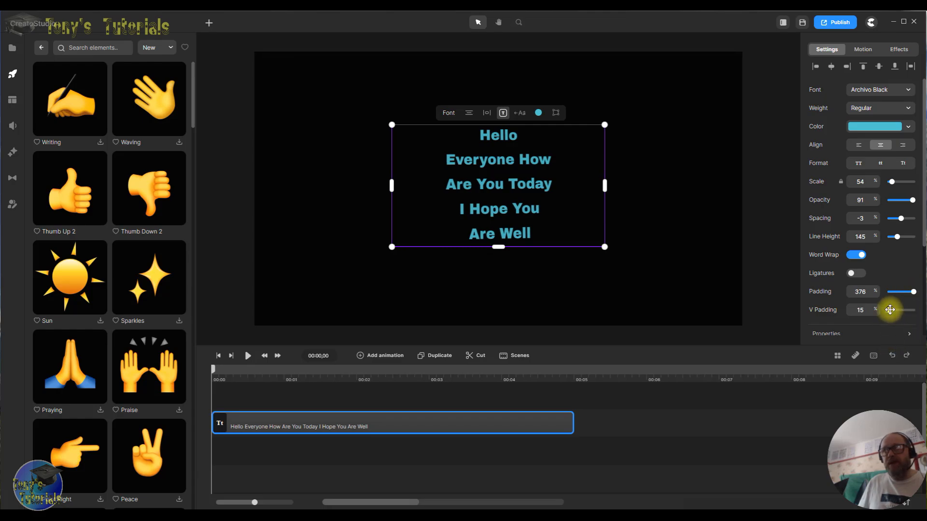
{"action": "left_click_drag", "start_coordinate": [890, 310], "coordinate": [904, 310]}
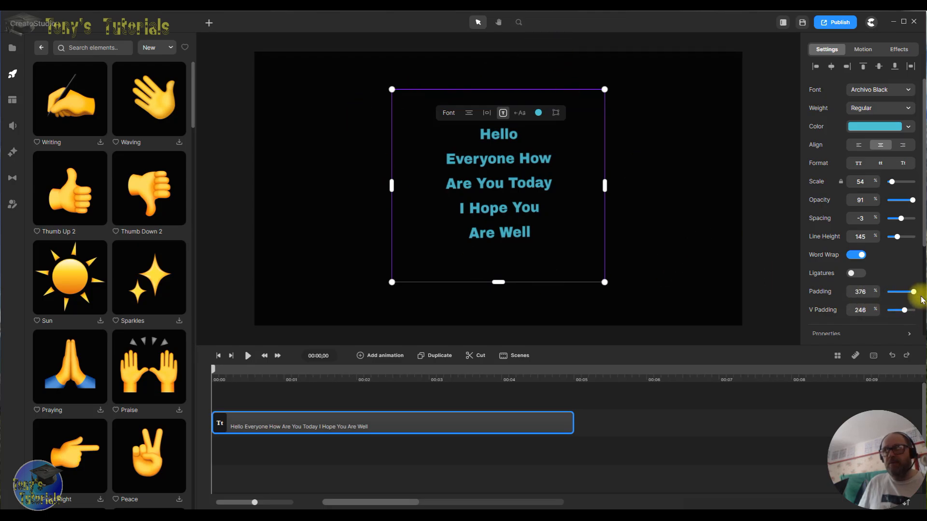
{"action": "left_click_drag", "start_coordinate": [916, 292], "coordinate": [893, 295]}
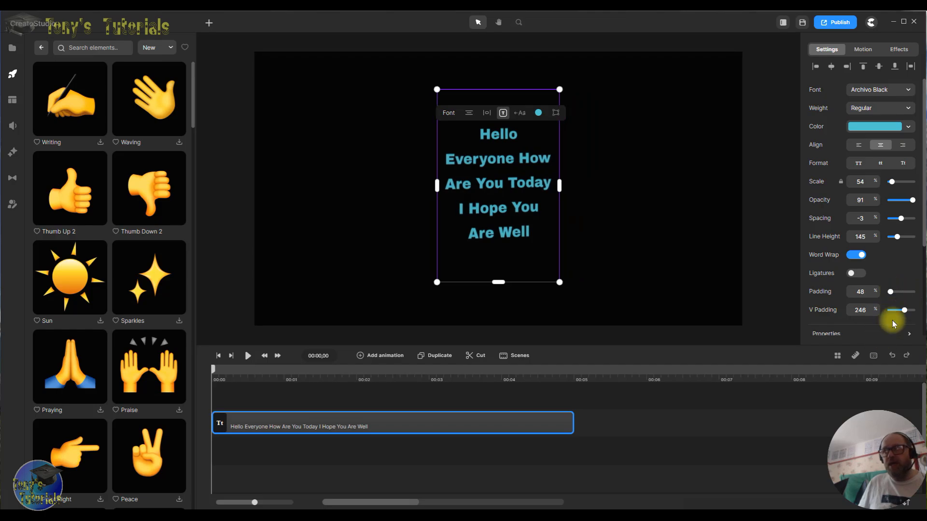
{"action": "left_click_drag", "start_coordinate": [903, 309], "coordinate": [886, 310]}
Step: Move the text to the canvas's left side, trying an X position of -500 px and ending at about X -713, Y -36 px
{"action": "left_click_drag", "start_coordinate": [544, 207], "coordinate": [404, 200]}
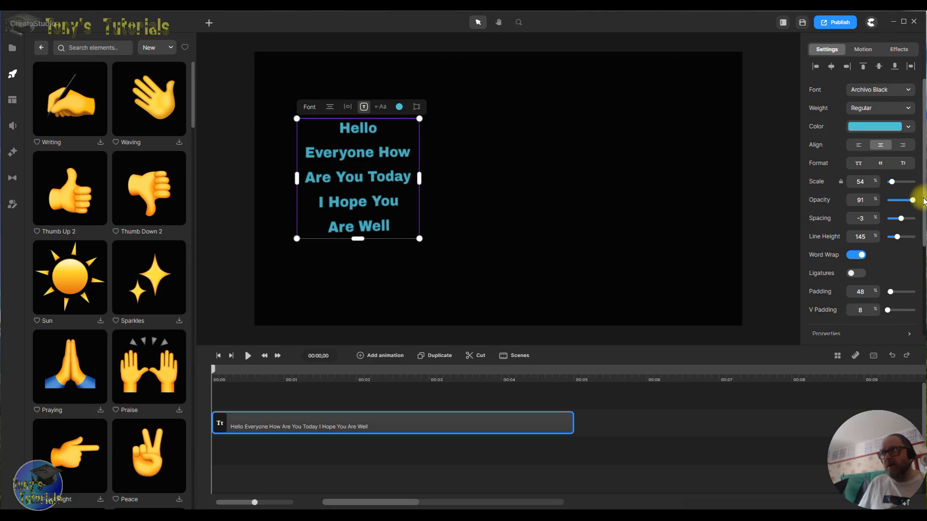
{"action": "left_click_drag", "start_coordinate": [923, 202], "coordinate": [910, 314]}
{"action": "left_click", "coordinate": [905, 204]}
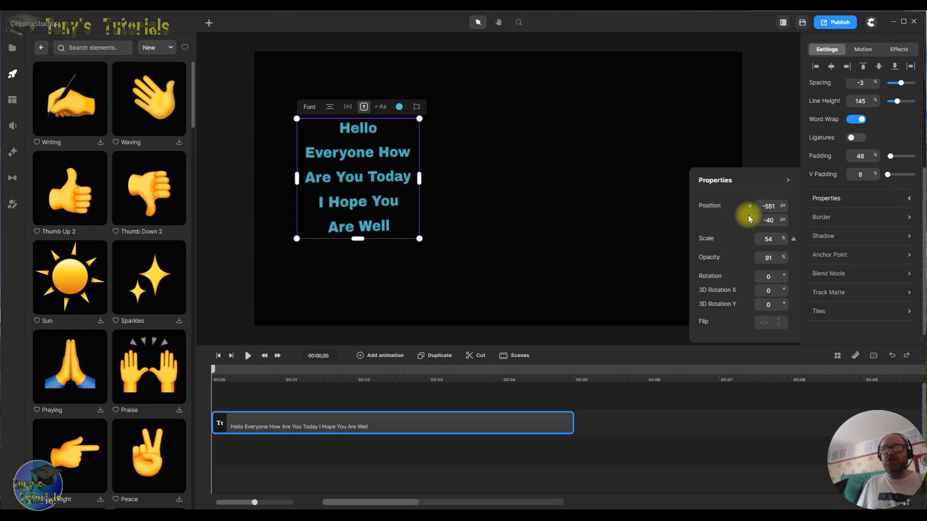
{"action": "left_click", "coordinate": [773, 207]}
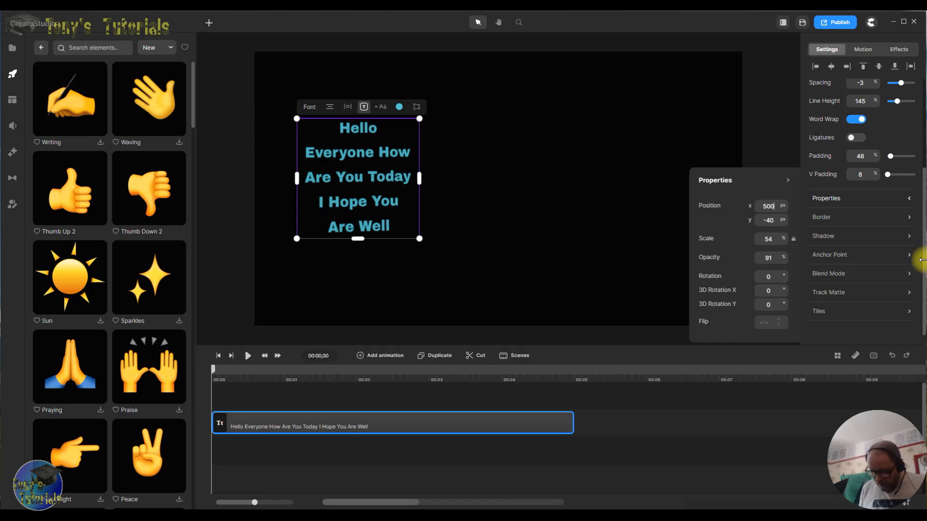
{"action": "key", "text": "Left"}
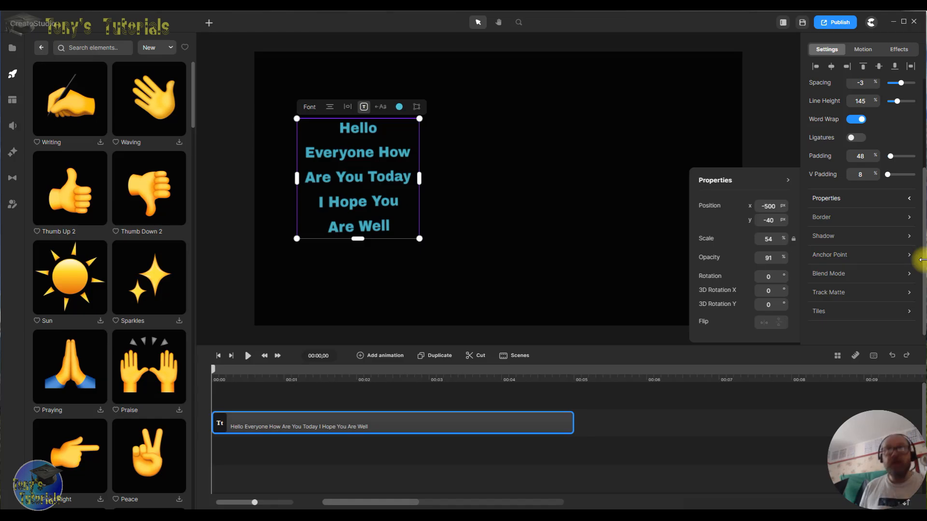
{"action": "key", "text": "Return"}
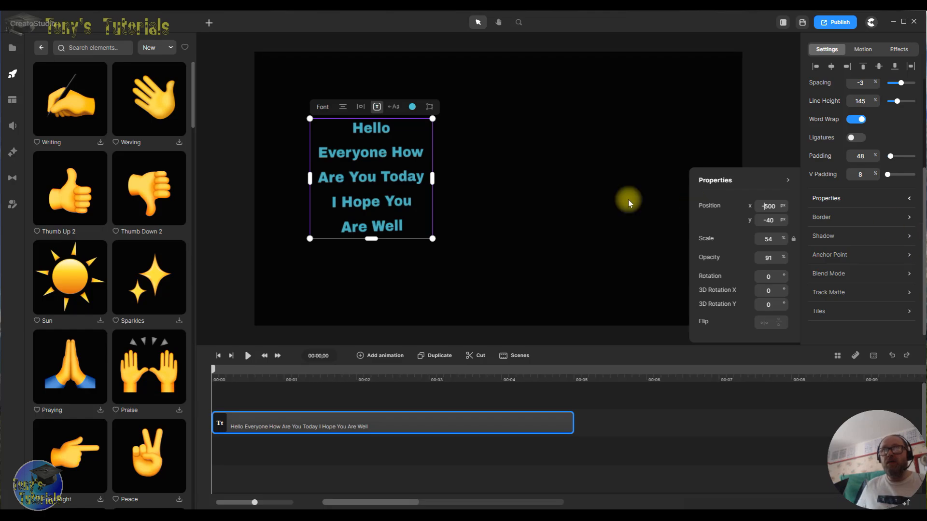
{"action": "left_click_drag", "start_coordinate": [369, 201], "coordinate": [313, 200]}
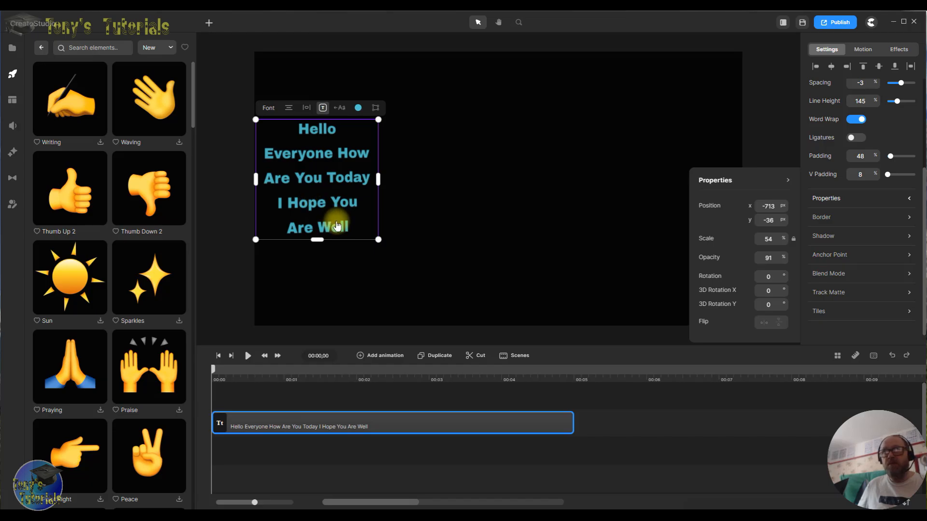
Step: Try the text in the canvas's upper-left corner, and place it nearer the centre at about X -367, Y -55 px
{"action": "left_click_drag", "start_coordinate": [340, 216], "coordinate": [337, 150]}
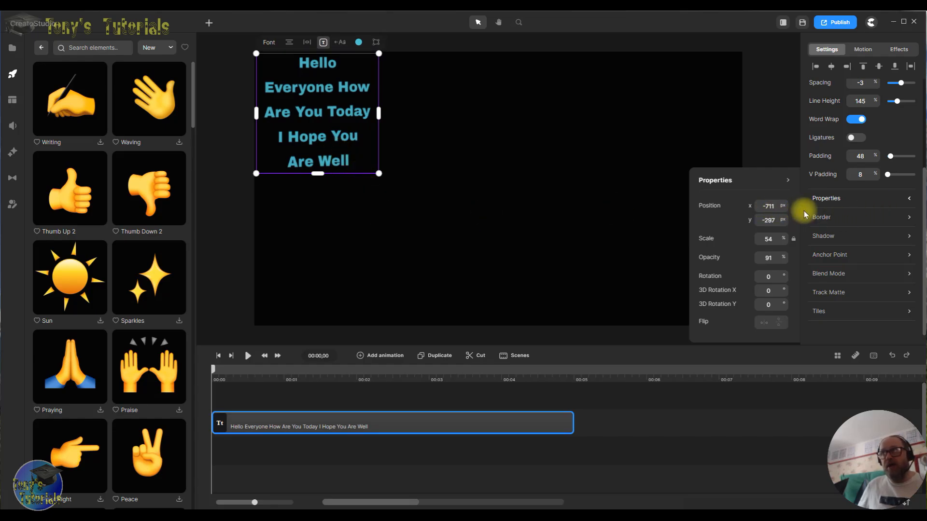
{"action": "left_click_drag", "start_coordinate": [356, 146], "coordinate": [356, 143]}
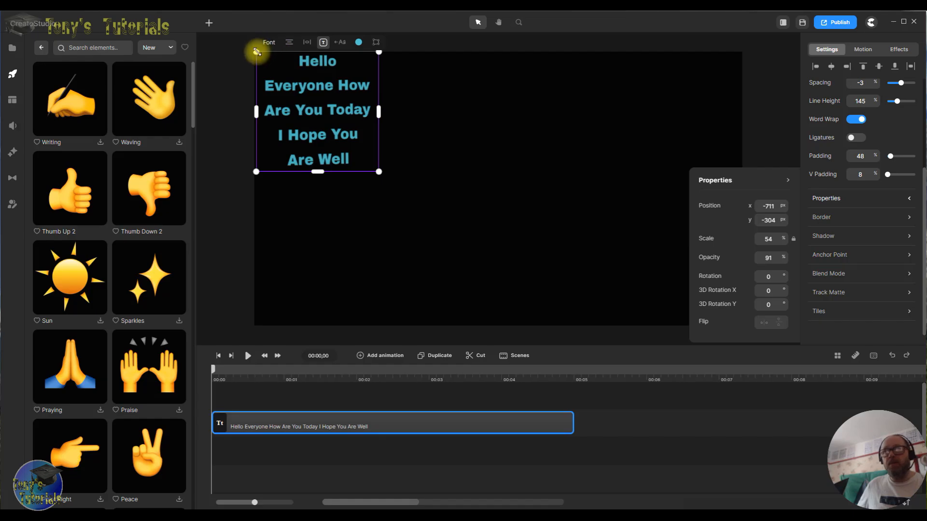
{"action": "left_click_drag", "start_coordinate": [304, 120], "coordinate": [430, 201]}
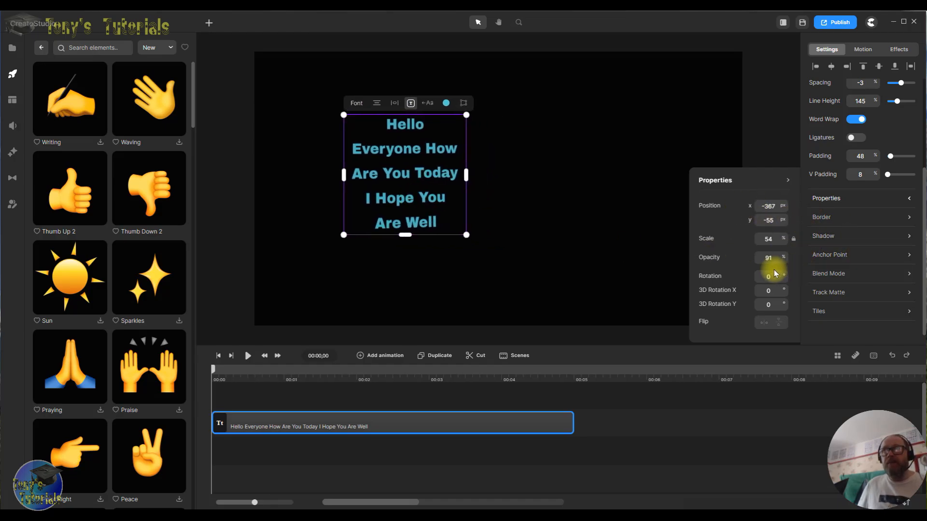
Step: Set the text element's scale to 70% in its properties
{"action": "double_click", "coordinate": [770, 240]}
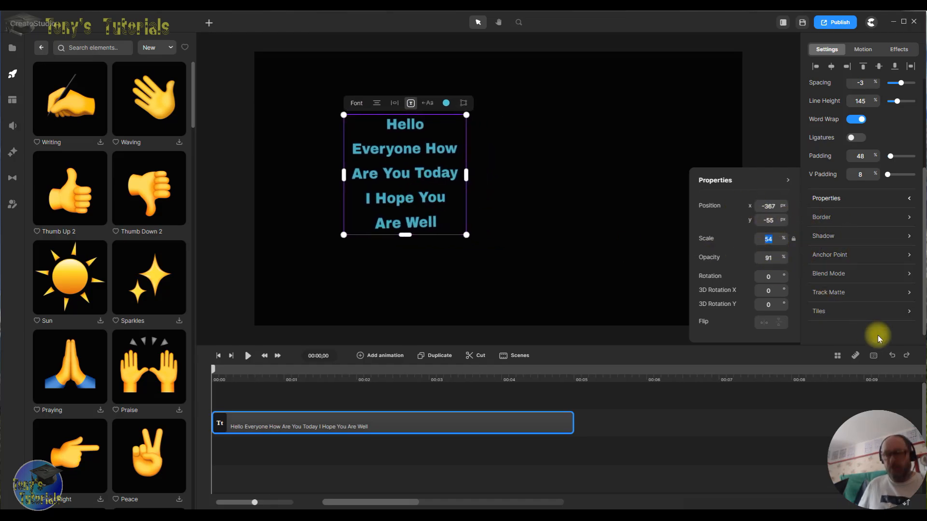
{"action": "type", "text": "70"}
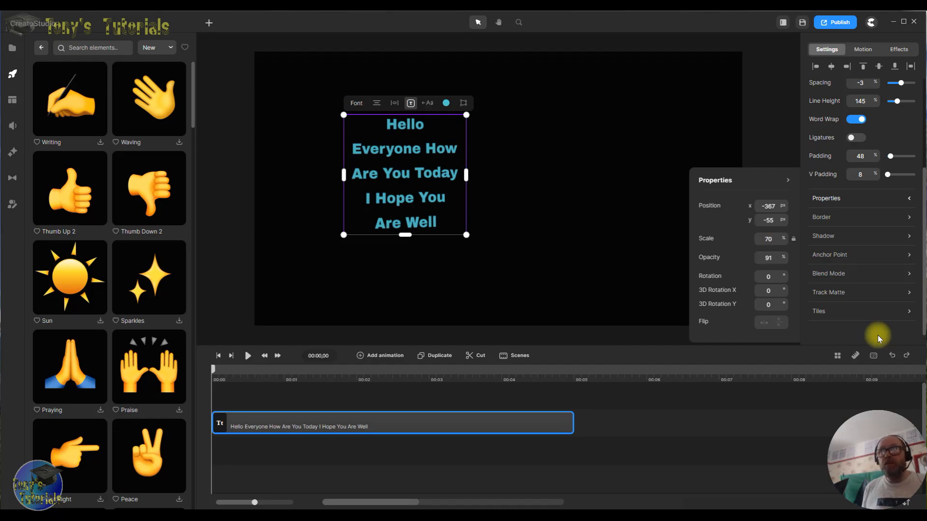
{"action": "key", "text": "Return"}
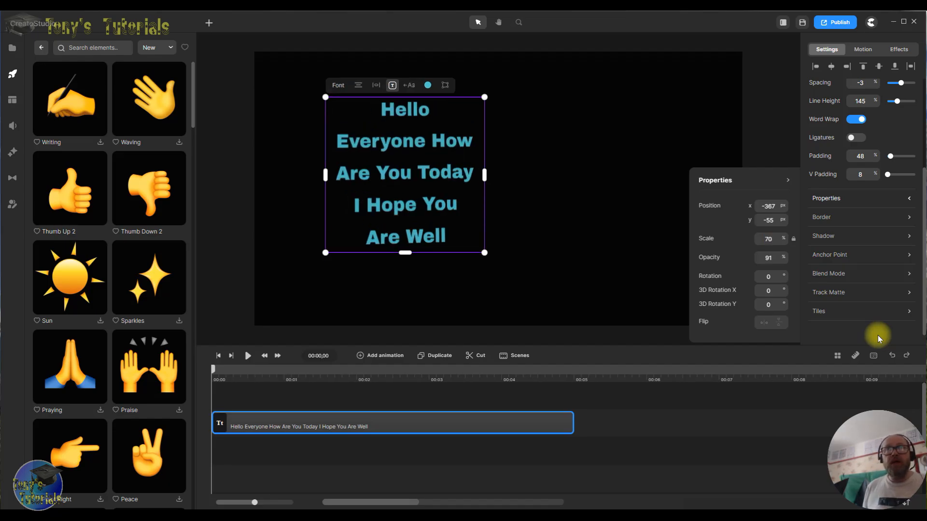
Step: Try rotating the text by 45° and moving it to the canvas centre at about X -4, Y -39 px
{"action": "left_click", "coordinate": [768, 277]}
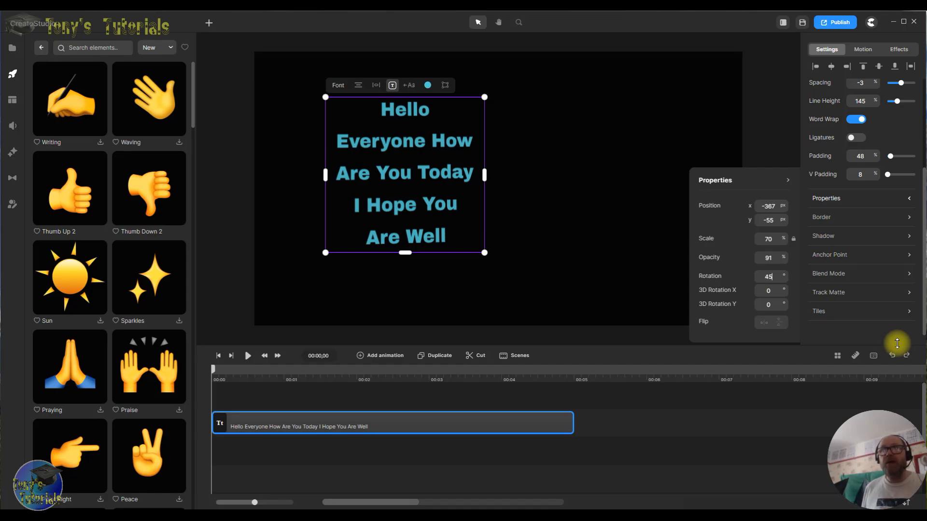
{"action": "key", "text": "Return"}
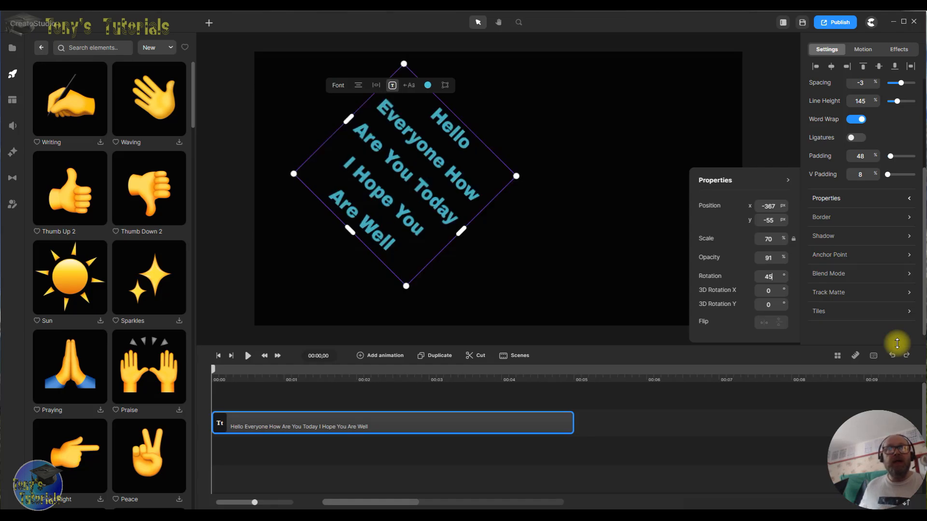
{"action": "left_click_drag", "start_coordinate": [449, 192], "coordinate": [542, 191]}
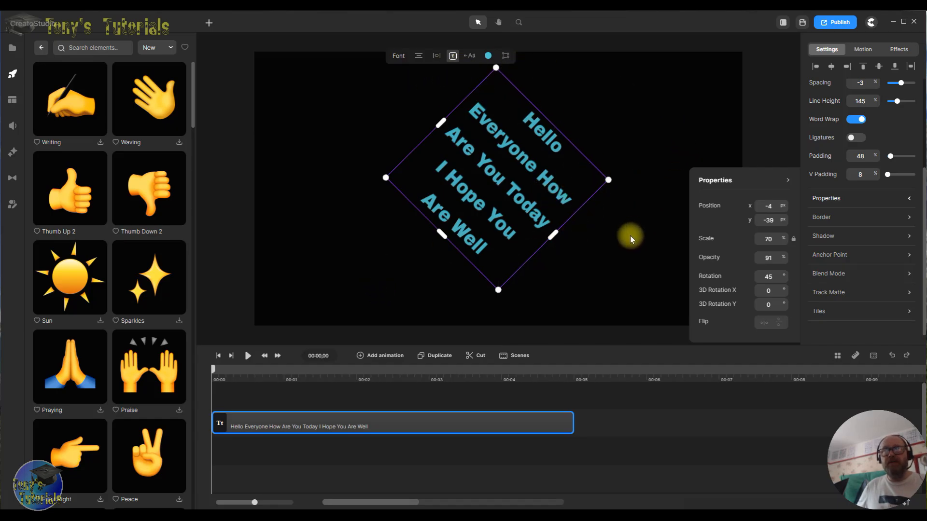
Step: Move the text up to about X -20, Y -127 px and try 15° 3D rotation on X and Y with 100% 3D perspective
{"action": "left_click_drag", "start_coordinate": [521, 186], "coordinate": [514, 156]}
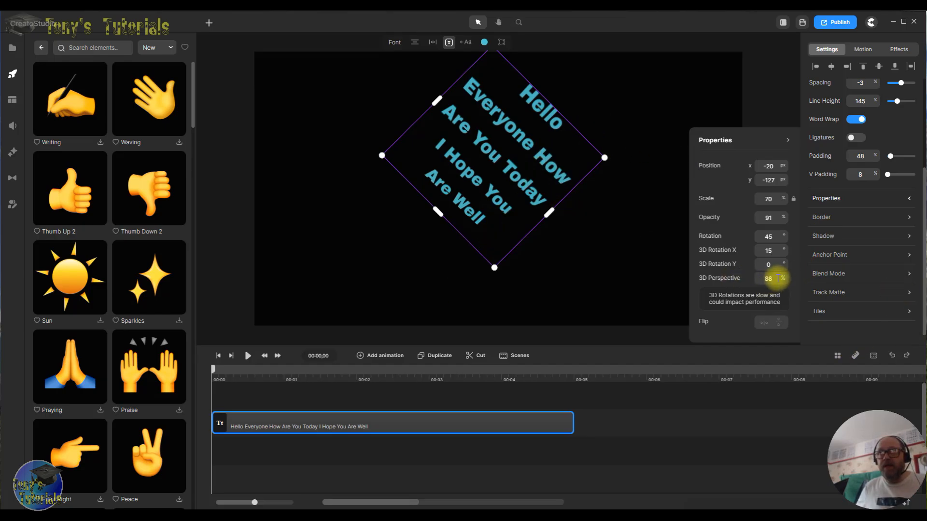
{"action": "double_click", "coordinate": [770, 264]}
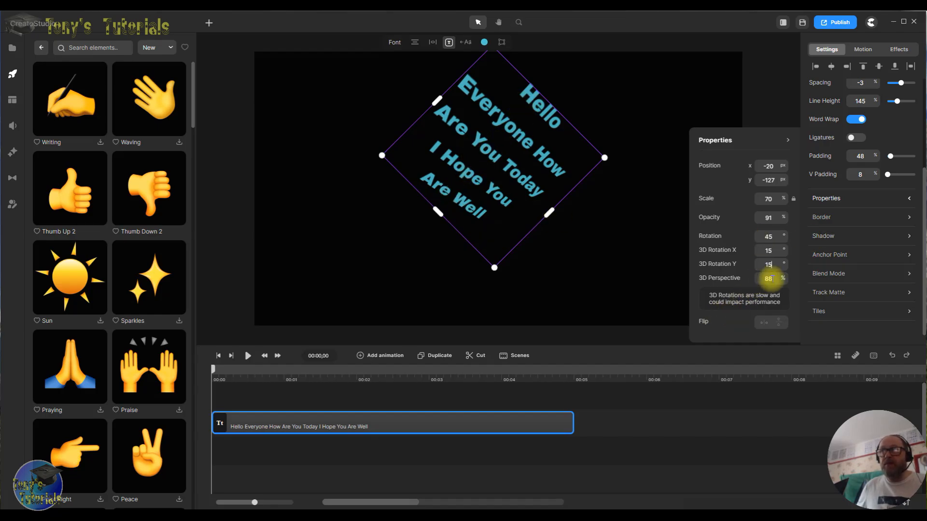
{"action": "type", "text": "100"}
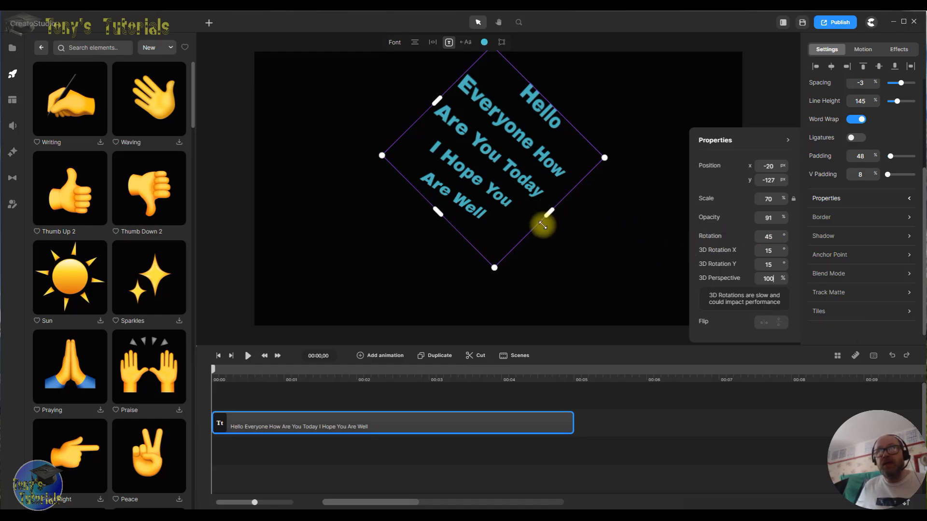
{"action": "left_click_drag", "start_coordinate": [775, 278], "coordinate": [763, 278]}
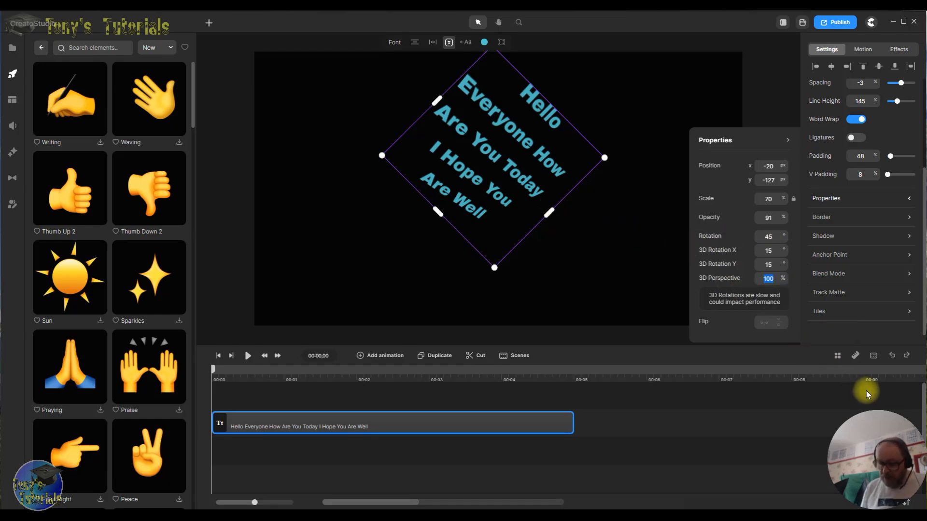
Step: Deselect the text to view the 3D effect, reselect it and move it slightly down and to the right
{"action": "left_click", "coordinate": [592, 236]}
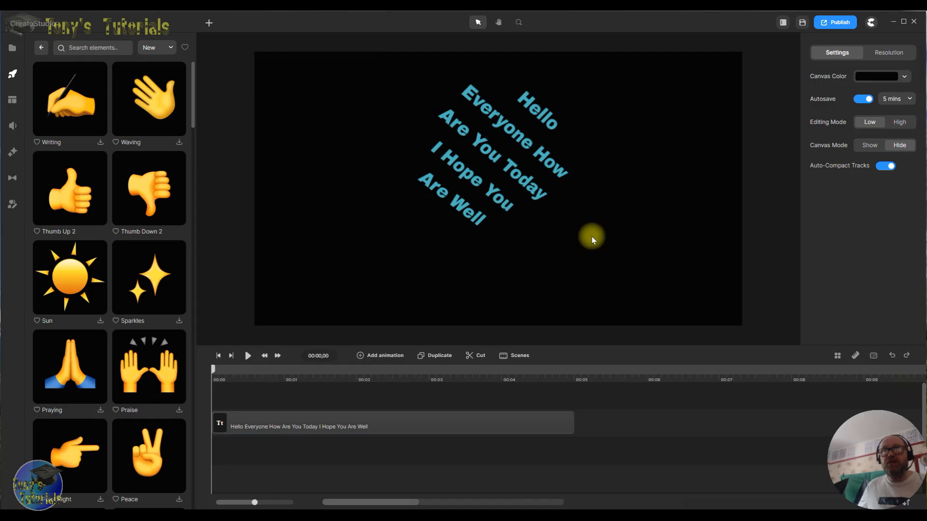
{"action": "left_click", "coordinate": [496, 182]}
{"action": "left_click_drag", "start_coordinate": [534, 182], "coordinate": [554, 200]}
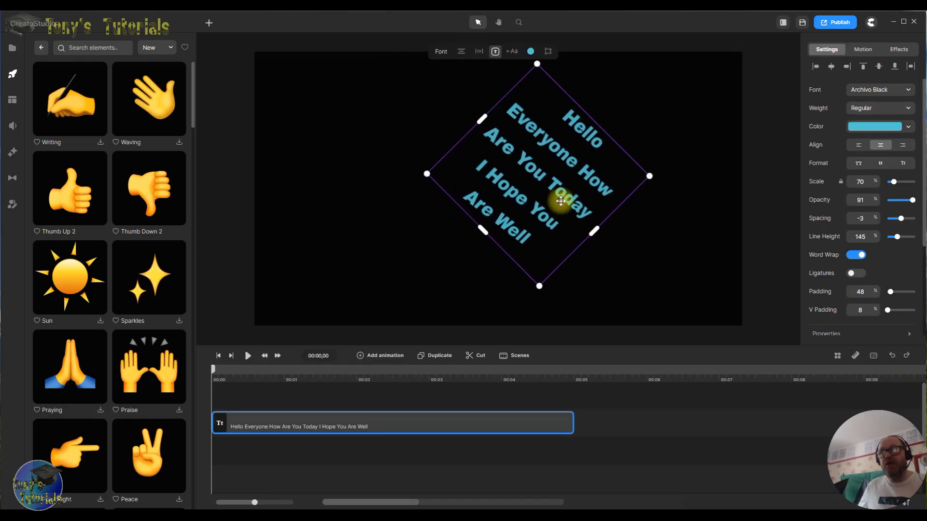
Step: Undo the text's moves, 3D rotation and perspective changes, and 45° rotation
{"action": "left_click", "coordinate": [892, 357]}
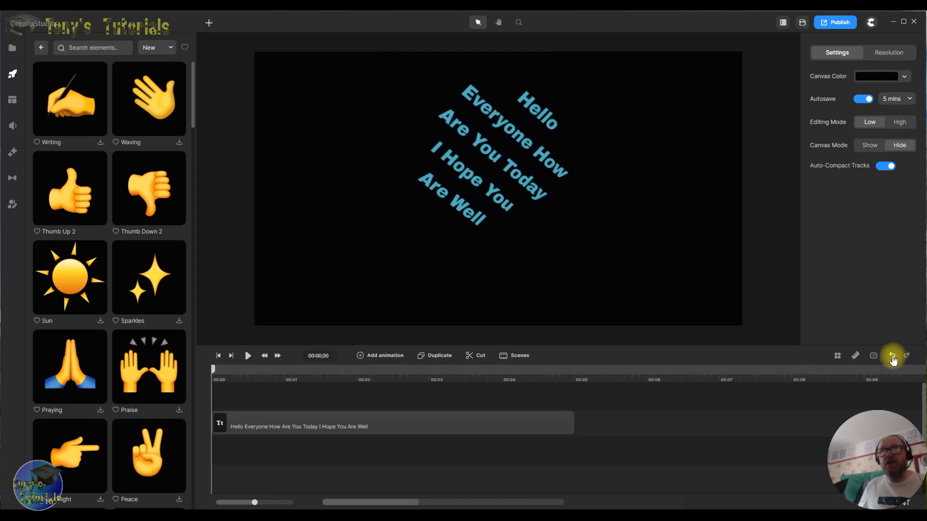
{"action": "left_click", "coordinate": [892, 357]}
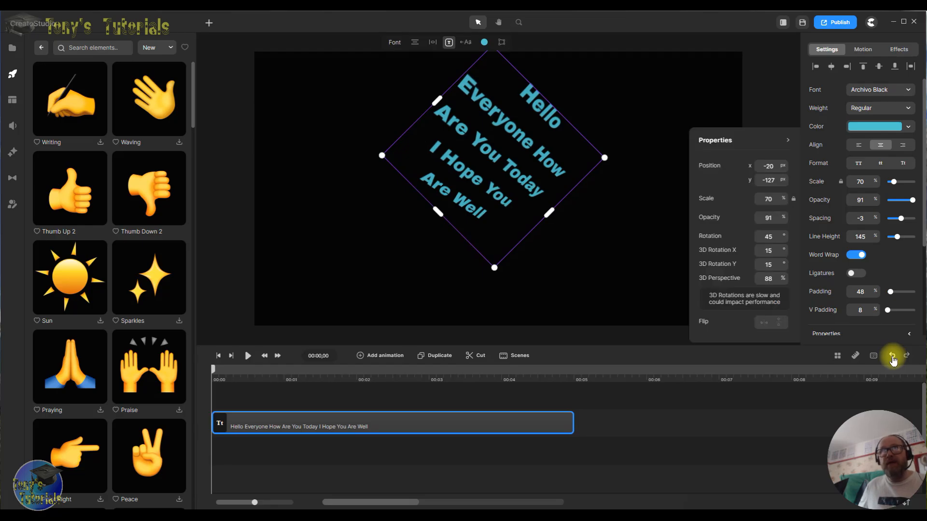
{"action": "left_click", "coordinate": [892, 356]}
{"action": "left_click", "coordinate": [892, 357]}
{"action": "left_click", "coordinate": [893, 357]}
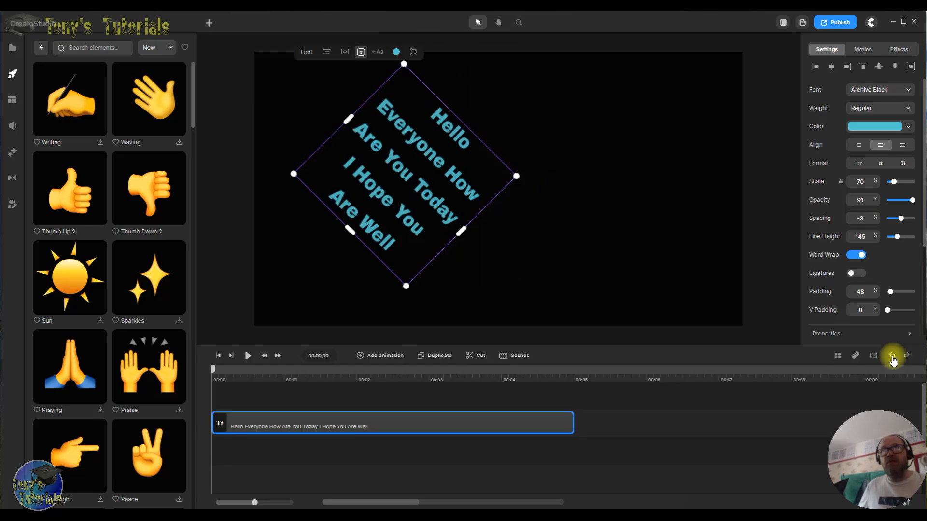
{"action": "left_click", "coordinate": [892, 357]}
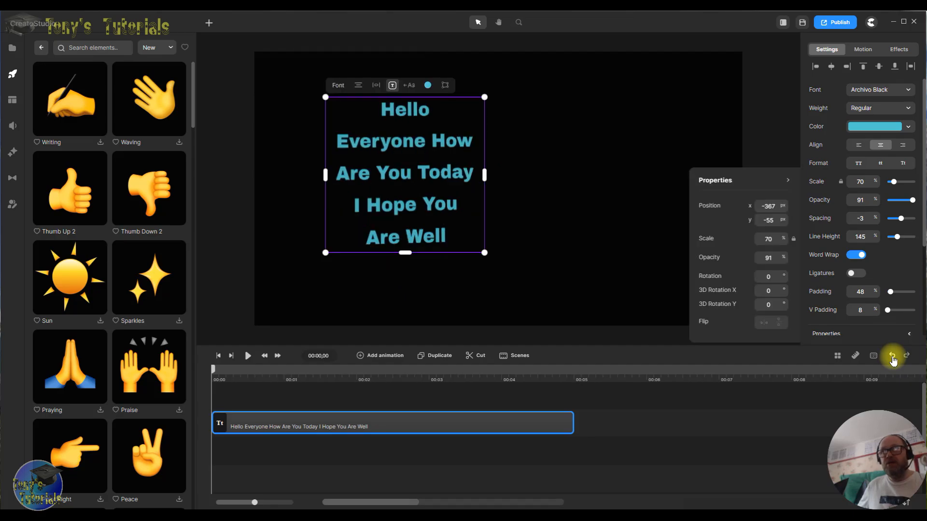
Step: Try flipping the text horizontally and vertically, reverting each flip
{"action": "left_click", "coordinate": [763, 323]}
{"action": "left_click", "coordinate": [765, 322]}
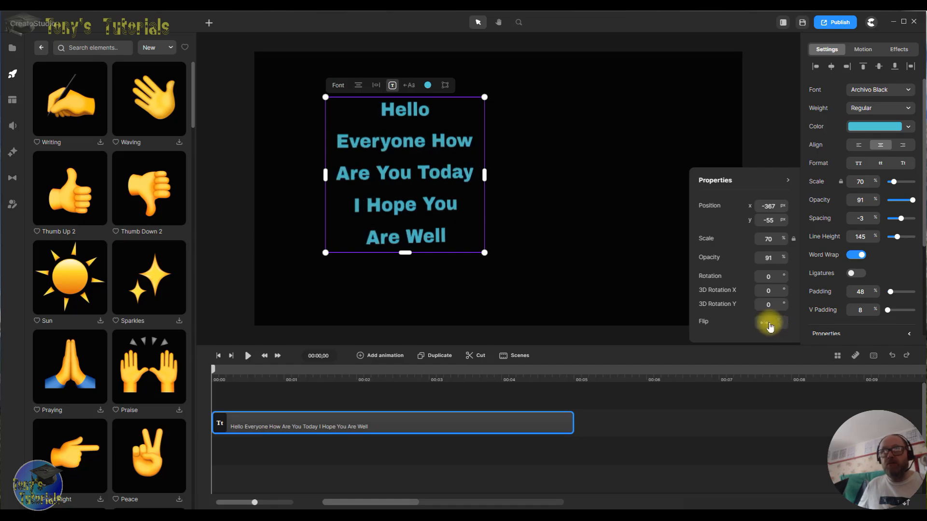
{"action": "left_click", "coordinate": [784, 322]}
{"action": "left_click", "coordinate": [783, 323]}
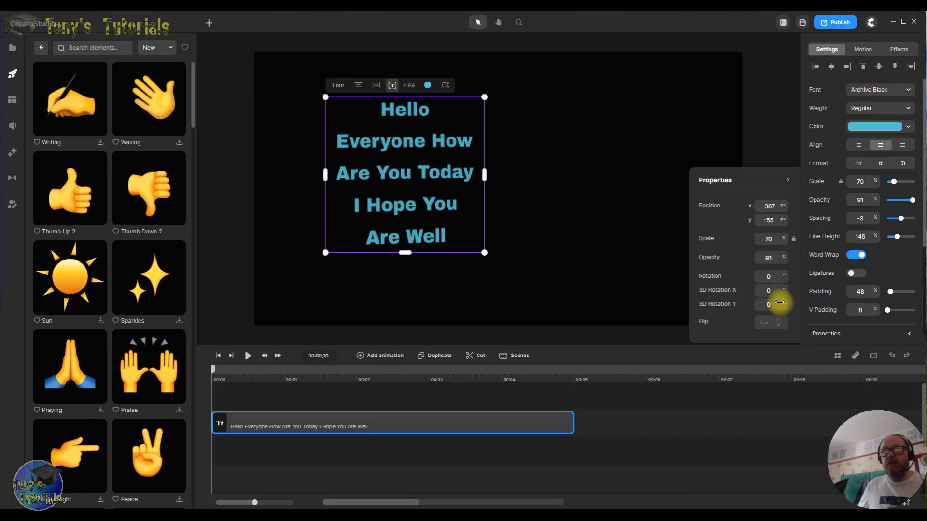
Step: Try a 45° 3D rotation on X with a different 3D perspective, and set the X rotation back to 0°
{"action": "double_click", "coordinate": [771, 291]}
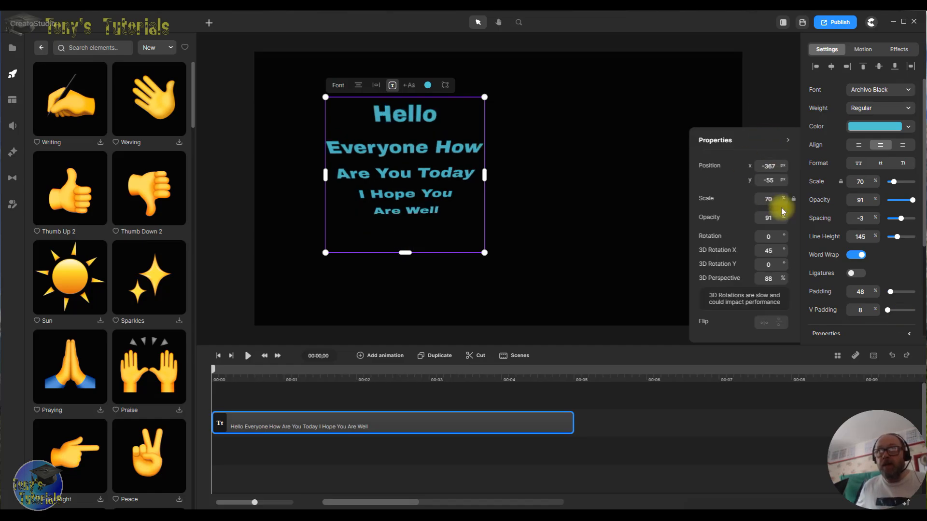
{"action": "double_click", "coordinate": [771, 278]}
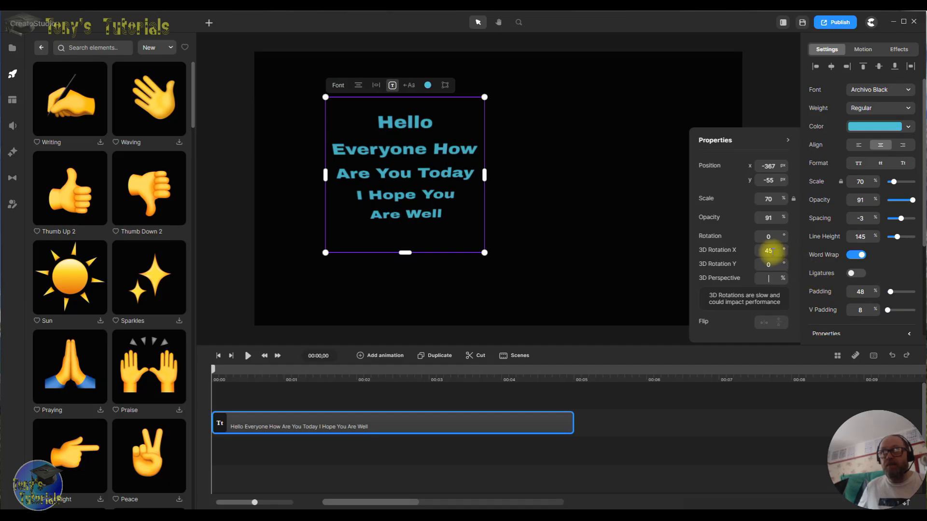
{"action": "left_click", "coordinate": [770, 250]}
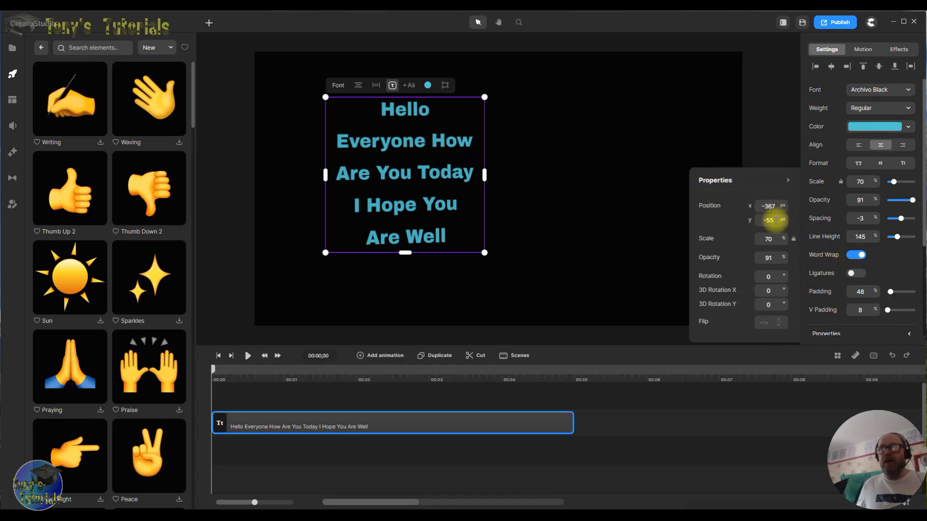
Step: Move the text near the canvas centre, at about X -95, Y -93 px, and close its position and scale properties
{"action": "mouse_move", "coordinate": [410, 171]}
{"action": "left_mouse_down"}
{"action": "mouse_move", "coordinate": [491, 169]}
{"action": "mouse_move", "coordinate": [394, 179]}
{"action": "left_mouse_up"}
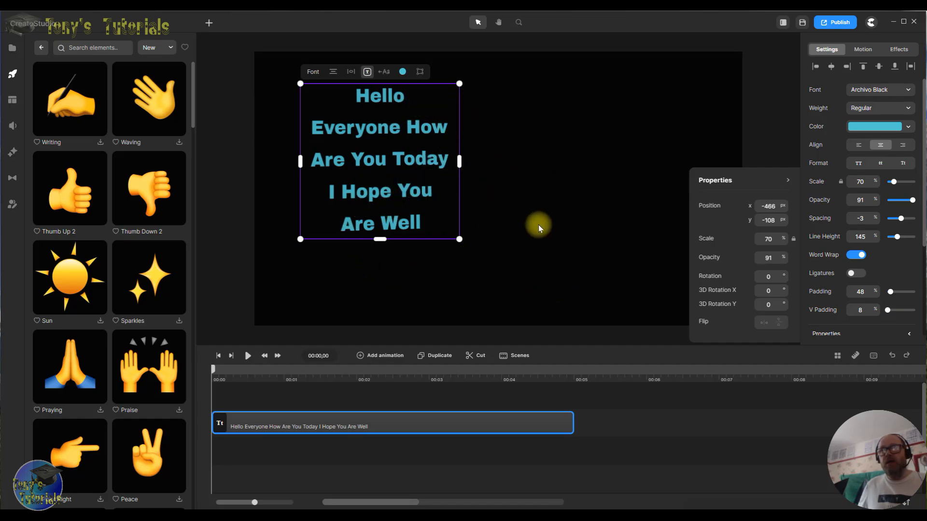
{"action": "left_click_drag", "start_coordinate": [439, 188], "coordinate": [534, 192]}
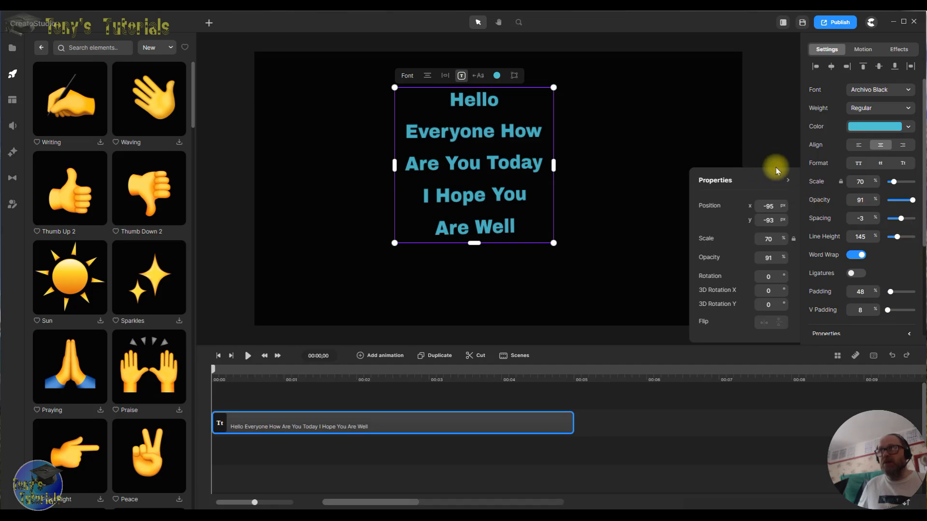
{"action": "left_click", "coordinate": [788, 182]}
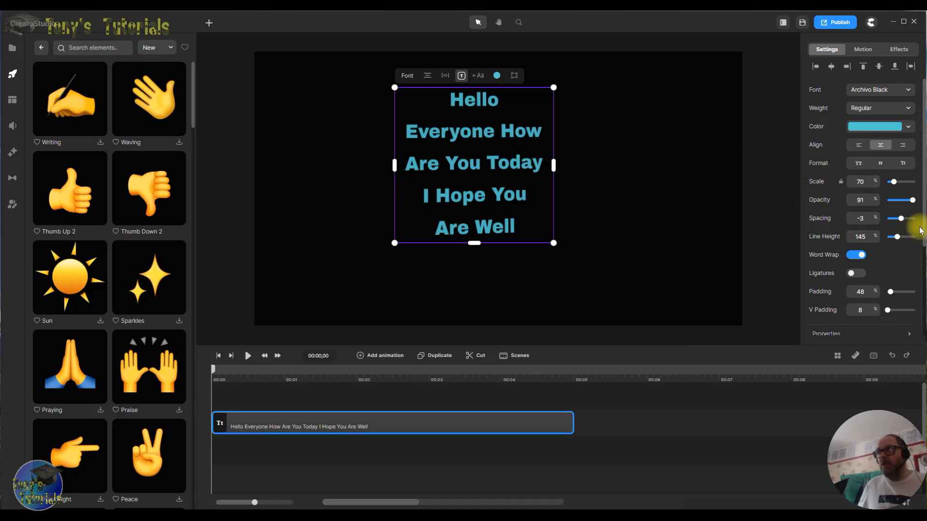
Step: Set the text's border colour to yellow dfe216 and deselect the text
{"action": "scroll", "coordinate": [901, 292], "scroll_direction": "down", "scroll_amount": 3}
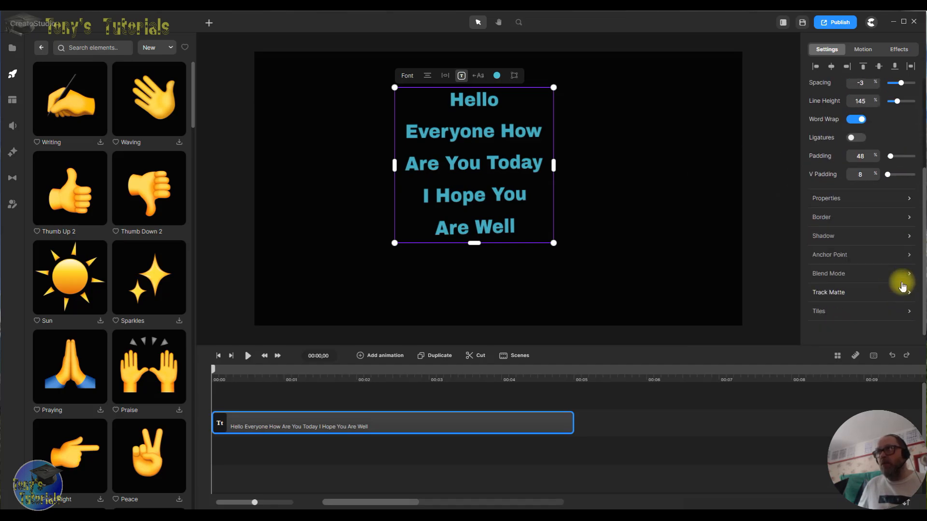
{"action": "left_click", "coordinate": [828, 218]}
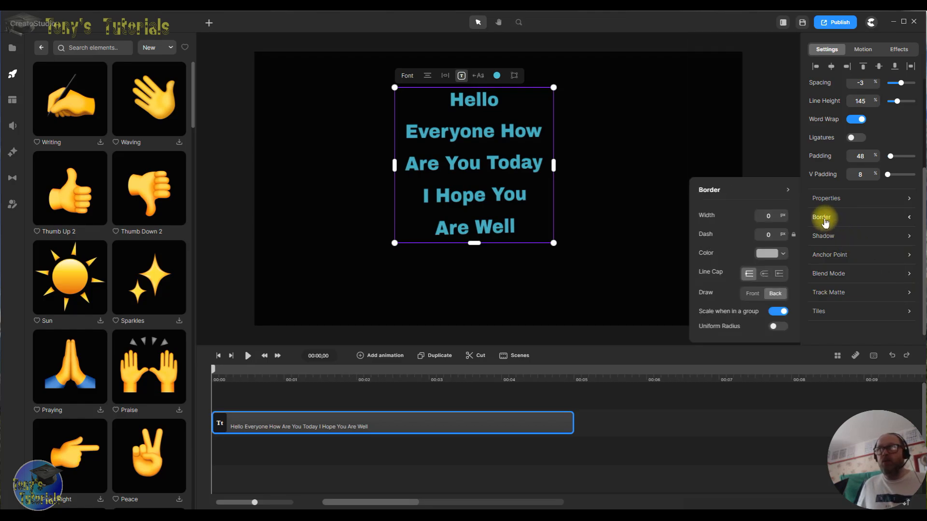
{"action": "left_click", "coordinate": [771, 256]}
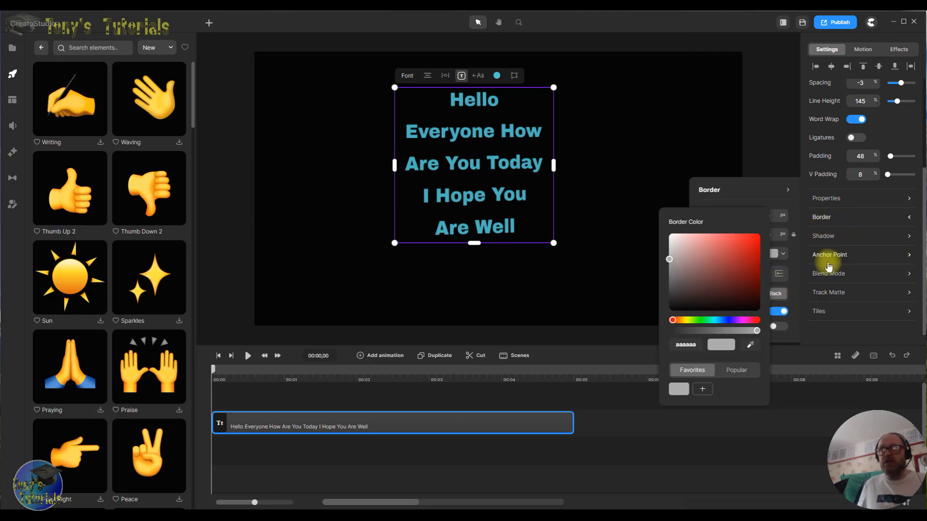
{"action": "left_click", "coordinate": [689, 321]}
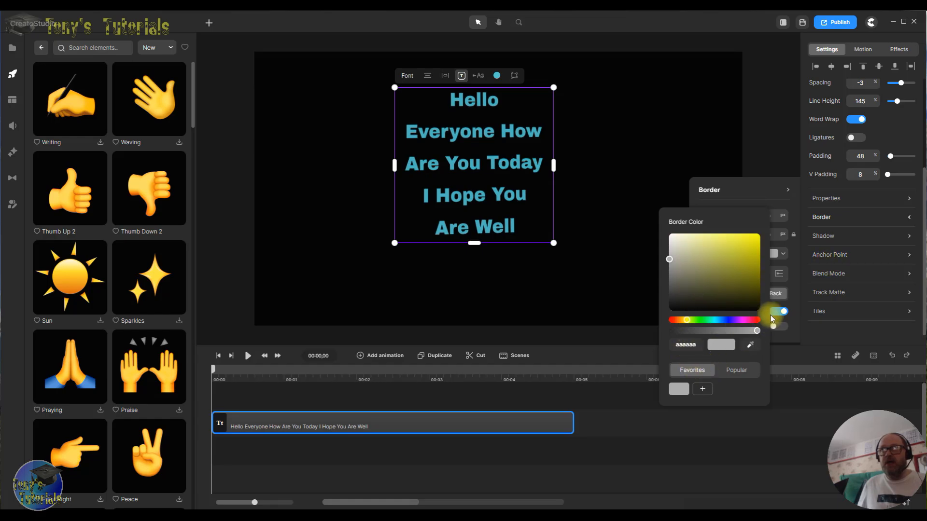
{"action": "left_click", "coordinate": [751, 242]}
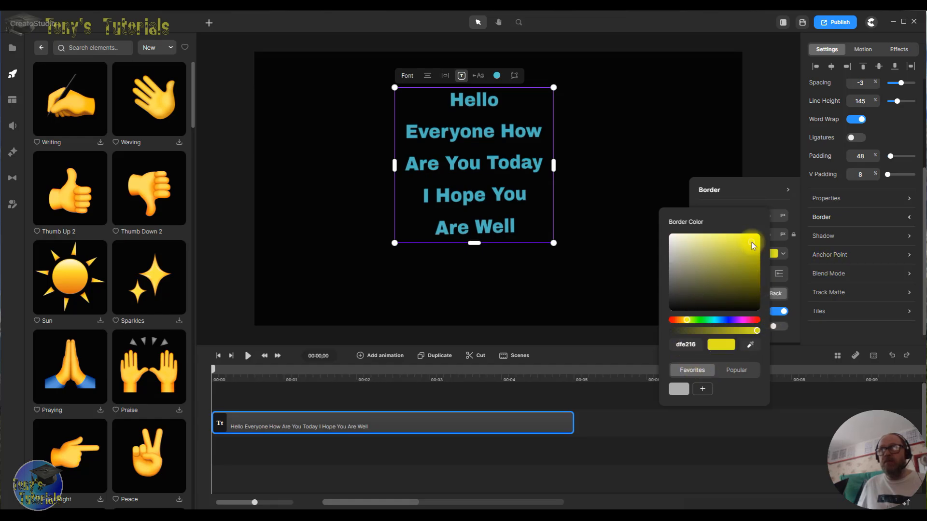
{"action": "left_click", "coordinate": [616, 233]}
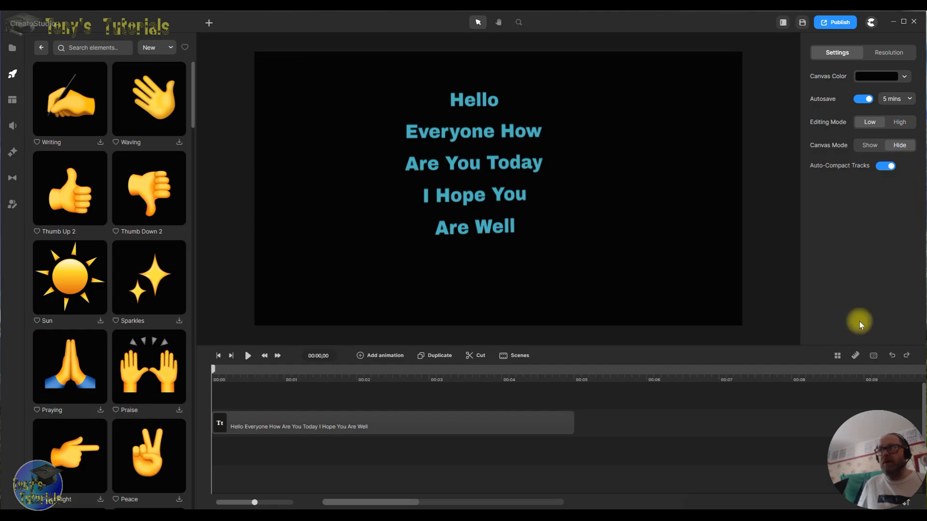
Step: Give the text element a 10 px border and enlarge its scale to 135%
{"action": "left_click", "coordinate": [498, 160]}
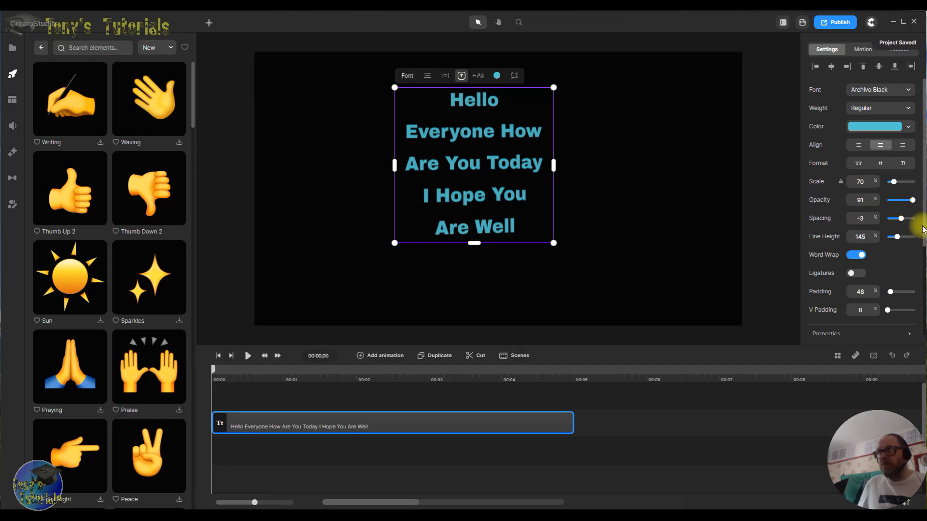
{"action": "left_click_drag", "start_coordinate": [923, 231], "coordinate": [917, 306]}
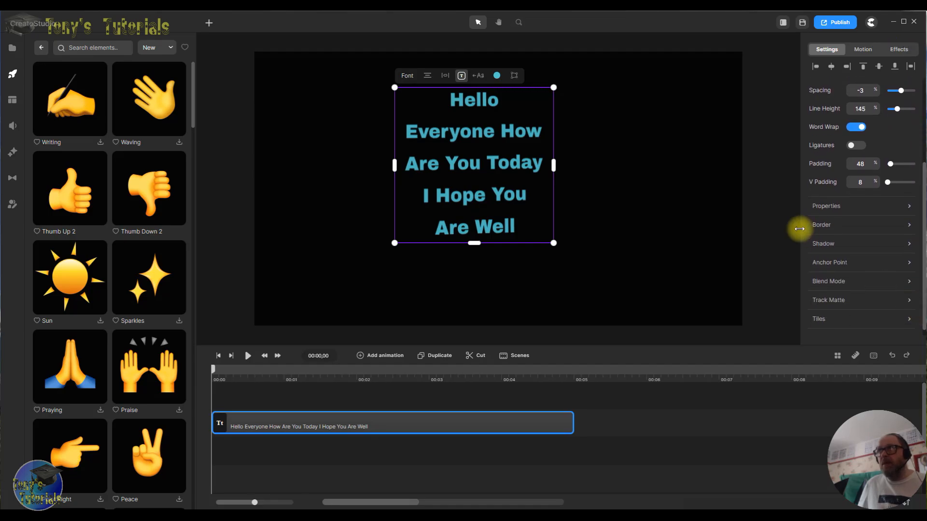
{"action": "left_click", "coordinate": [829, 231]}
{"action": "left_click", "coordinate": [770, 216]}
{"action": "type", "text": "1"}
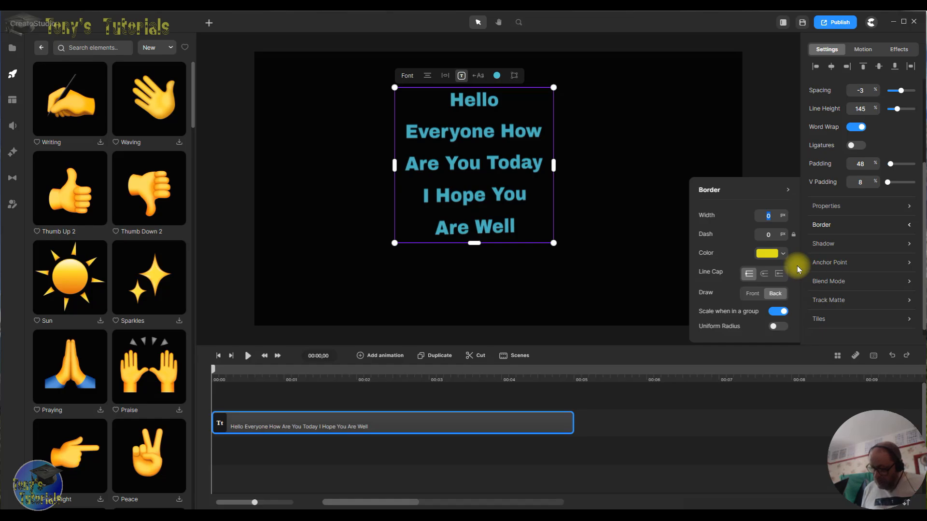
{"action": "type", "text": "0"}
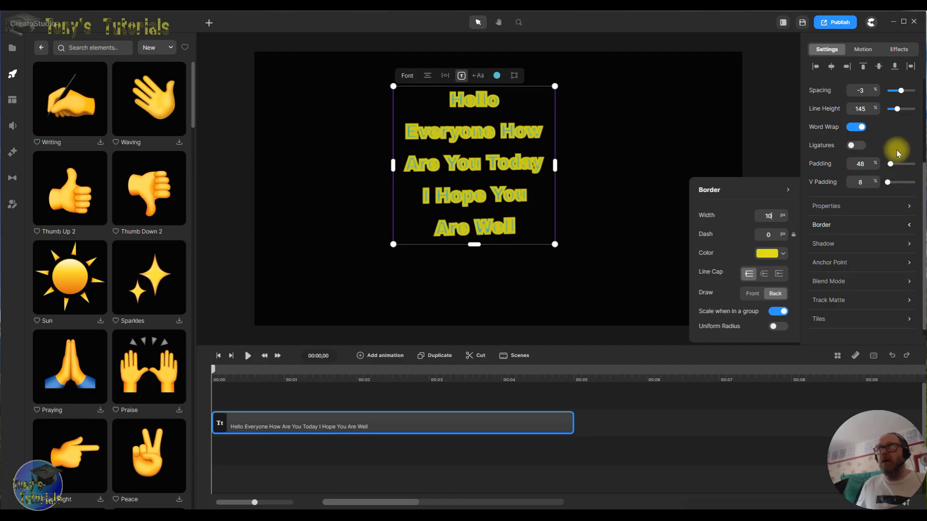
{"action": "scroll", "coordinate": [905, 150], "scroll_direction": "up", "scroll_amount": 3}
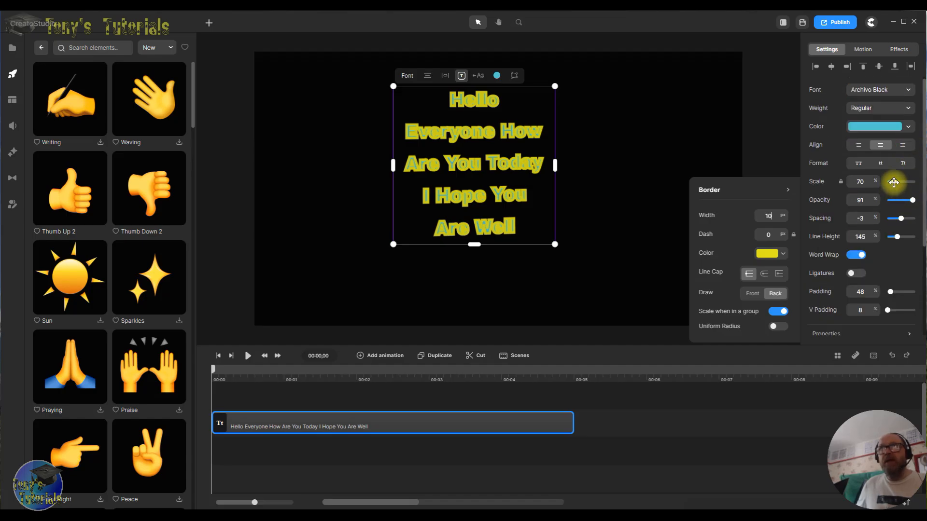
{"action": "left_click_drag", "start_coordinate": [894, 182], "coordinate": [900, 183]}
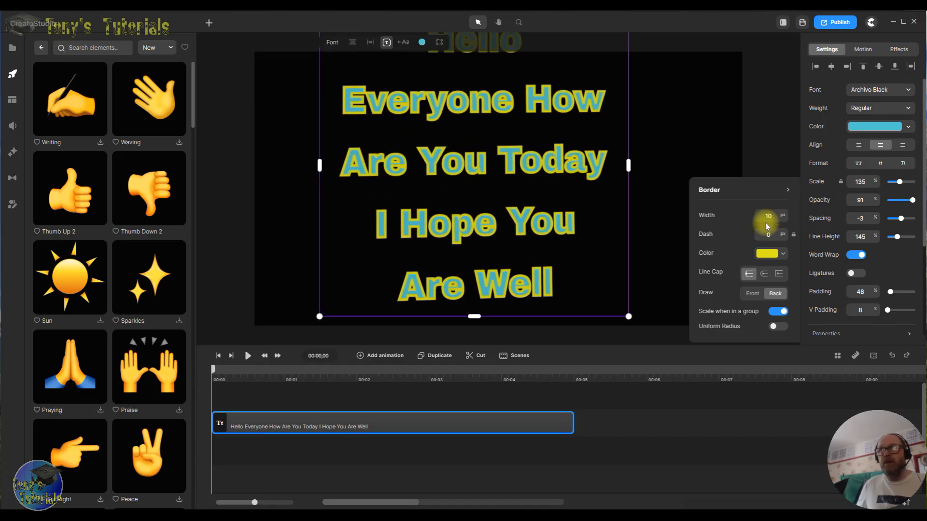
Step: Change the text's border colour to orange and set the border width to 5 px
{"action": "left_click", "coordinate": [770, 253]}
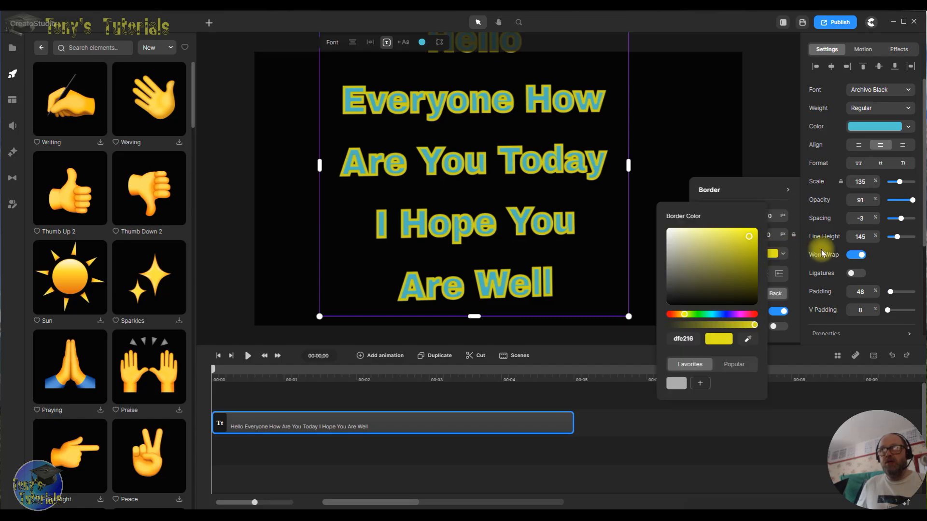
{"action": "left_click", "coordinate": [675, 315]}
{"action": "left_click_drag", "start_coordinate": [714, 292], "coordinate": [737, 239]}
{"action": "left_click", "coordinate": [790, 218]}
{"action": "left_click", "coordinate": [775, 216]}
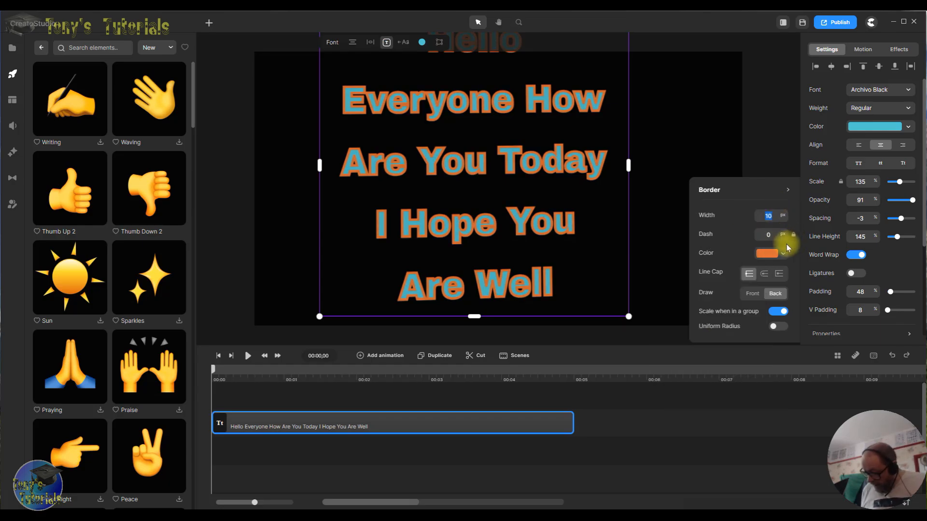
{"action": "key", "text": "Return"}
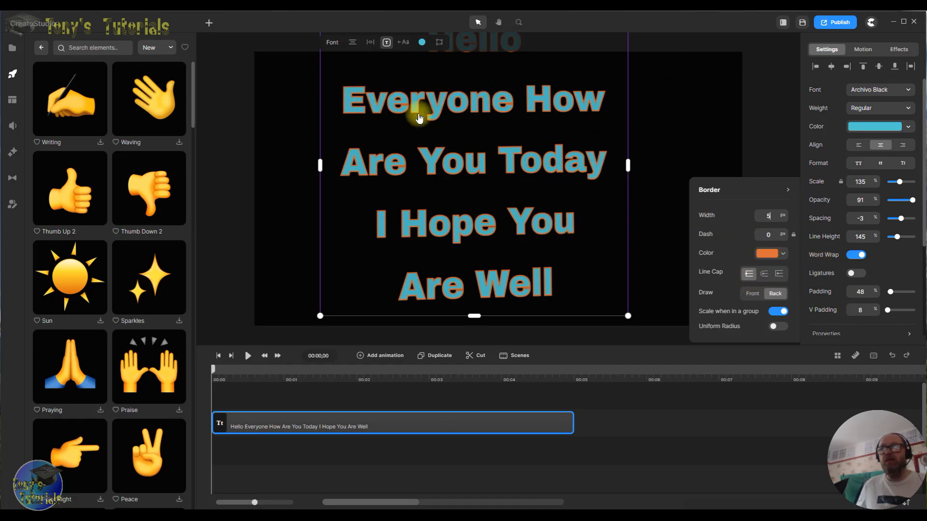
Step: Try drawing the border in front of the text, and set it back to drawing behind
{"action": "left_click", "coordinate": [752, 296]}
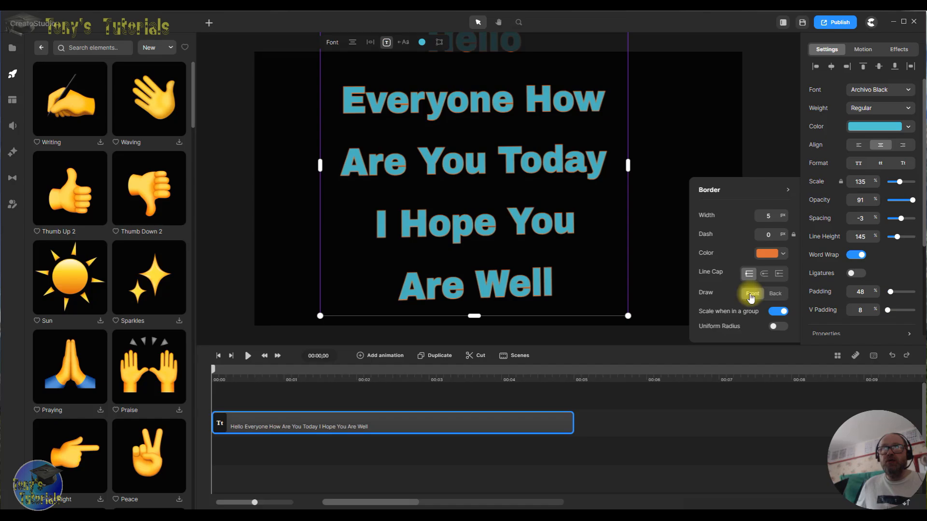
{"action": "left_click", "coordinate": [776, 295]}
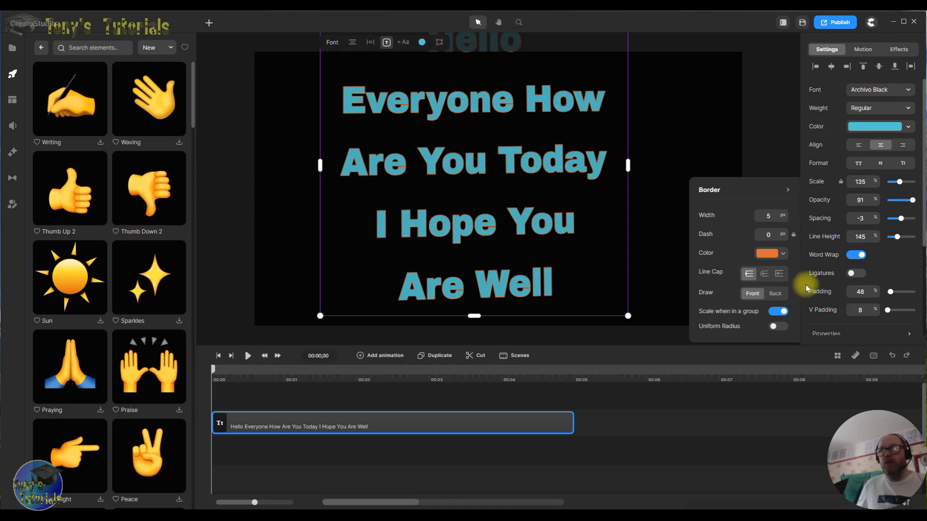
{"action": "left_click", "coordinate": [775, 295]}
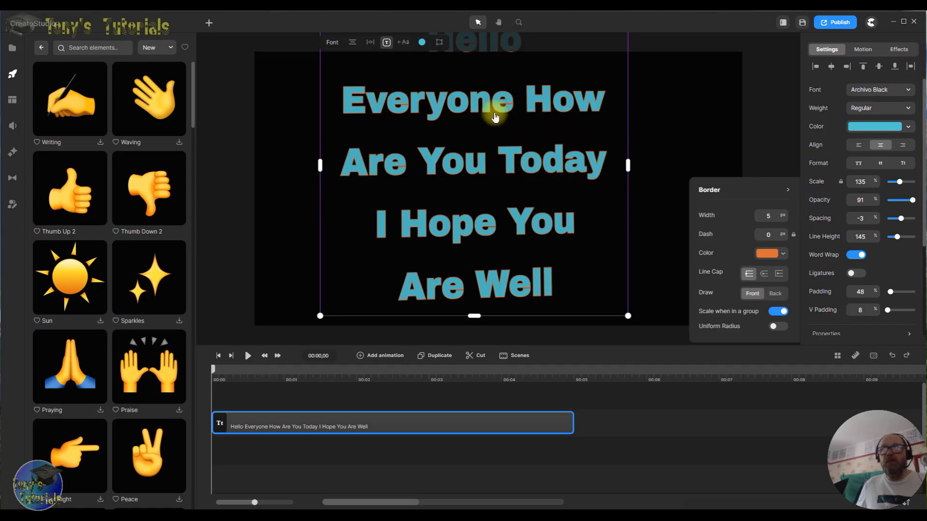
{"action": "left_click", "coordinate": [776, 294]}
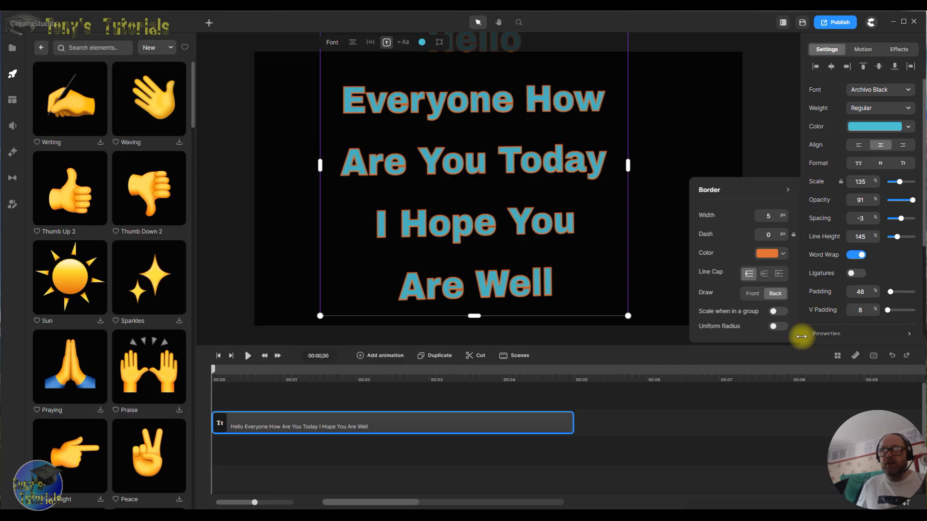
Step: Try the border's Uniform Radius option, turn it off again, and re-enable Scale when in a group
{"action": "left_click", "coordinate": [775, 329]}
{"action": "left_click", "coordinate": [781, 330]}
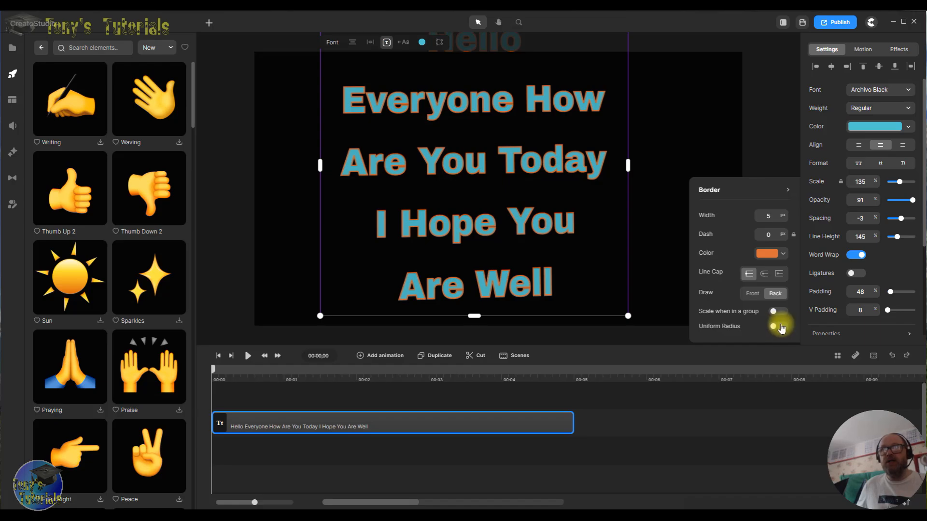
{"action": "left_click", "coordinate": [775, 327]}
{"action": "left_click", "coordinate": [783, 313]}
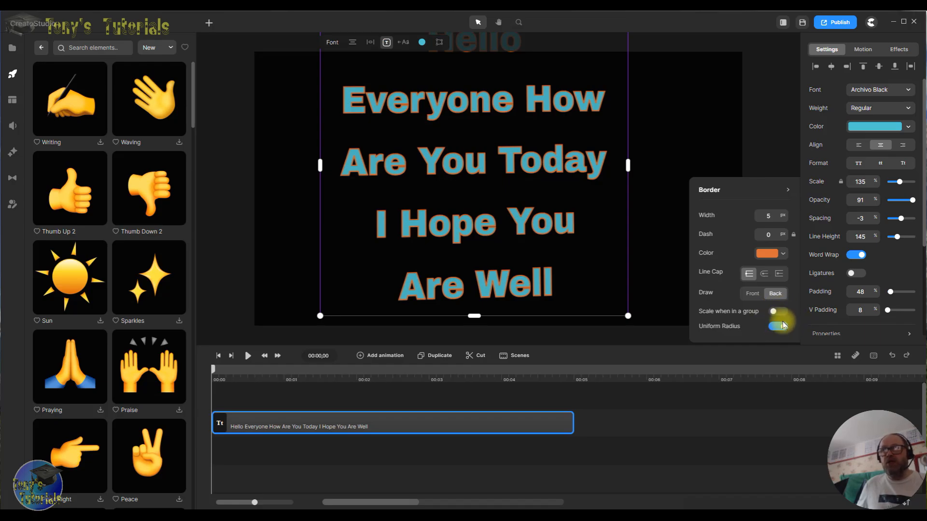
{"action": "left_click", "coordinate": [774, 313]}
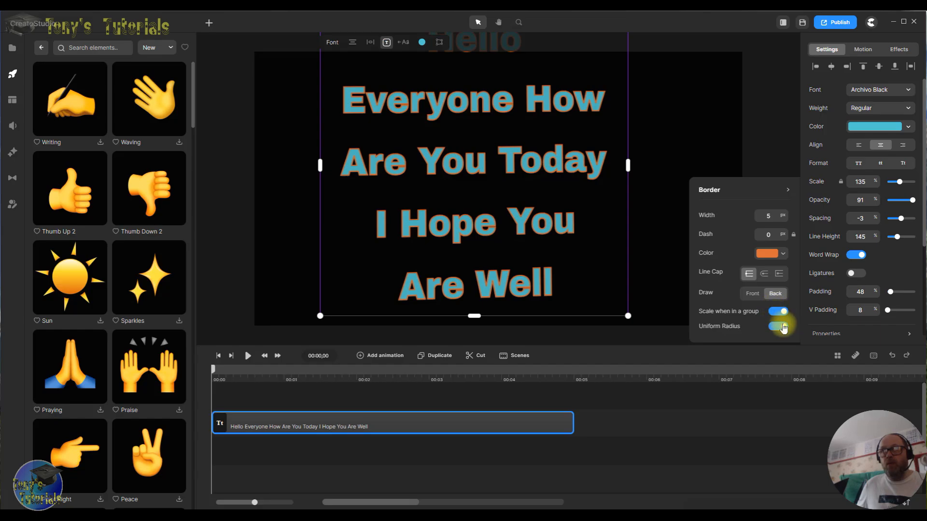
{"action": "left_click", "coordinate": [785, 328]}
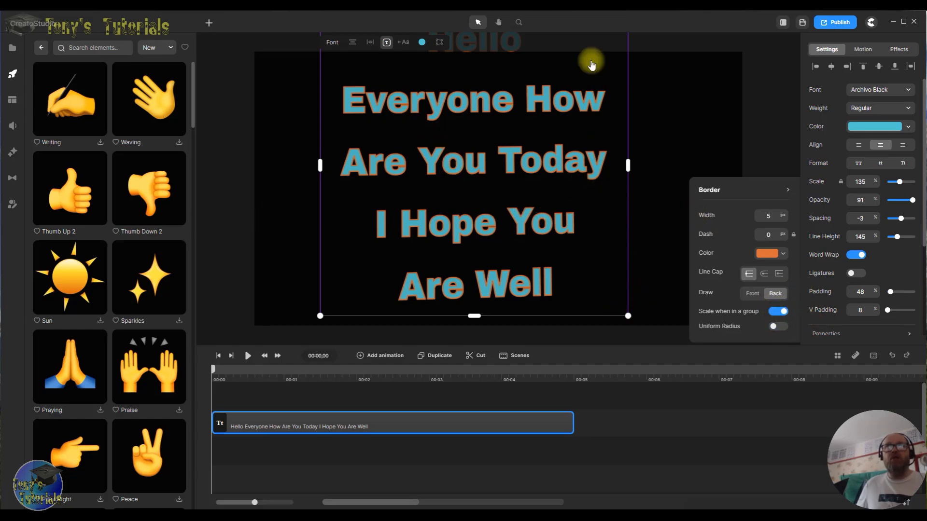
Step: Shrink the text to 105% scale, trying Scale when in a group off and back on, and close the border settings
{"action": "left_click_drag", "start_coordinate": [628, 316], "coordinate": [604, 326]}
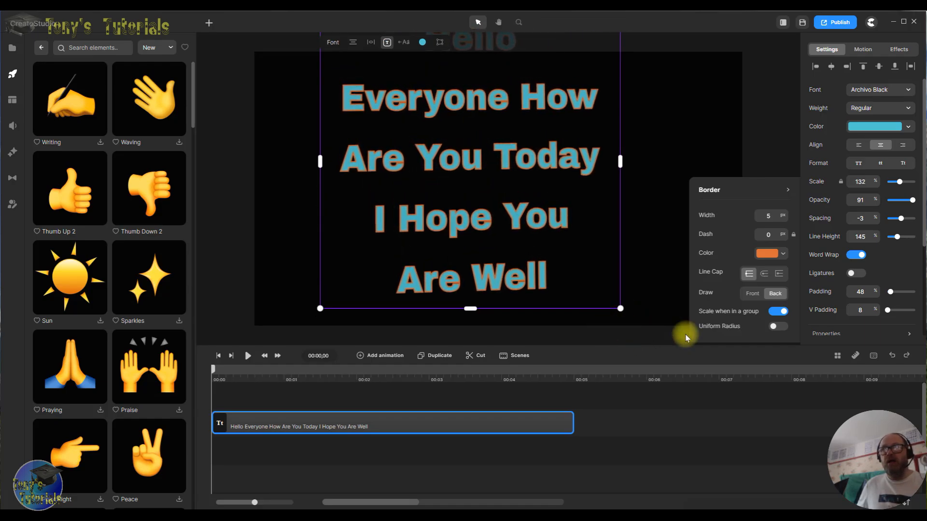
{"action": "left_click", "coordinate": [784, 312]}
{"action": "left_click_drag", "start_coordinate": [620, 308], "coordinate": [552, 284]}
{"action": "left_click", "coordinate": [777, 312]}
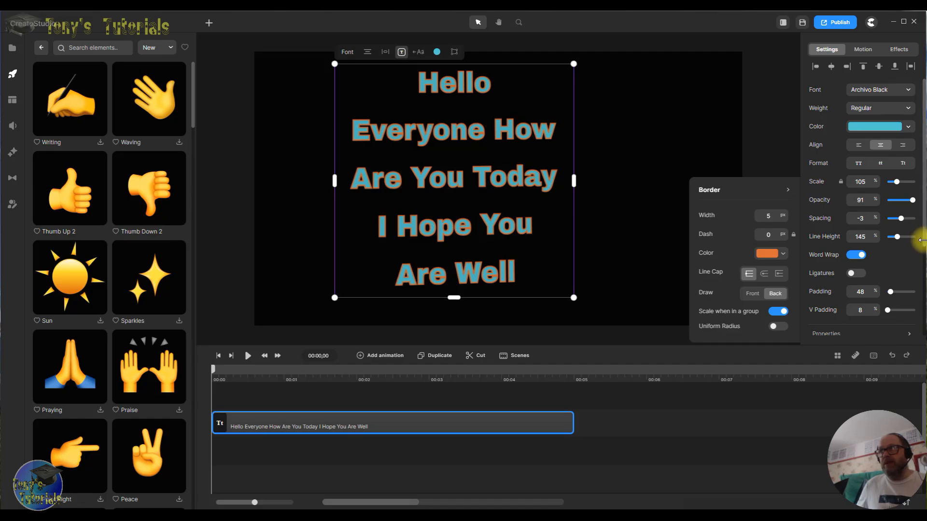
{"action": "scroll", "coordinate": [911, 252], "scroll_direction": "down", "scroll_amount": 3}
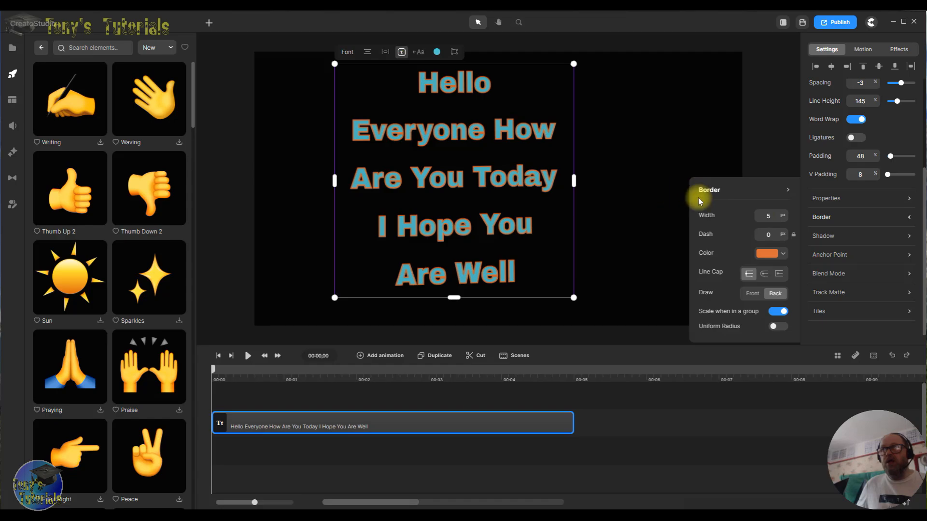
{"action": "left_click", "coordinate": [788, 191]}
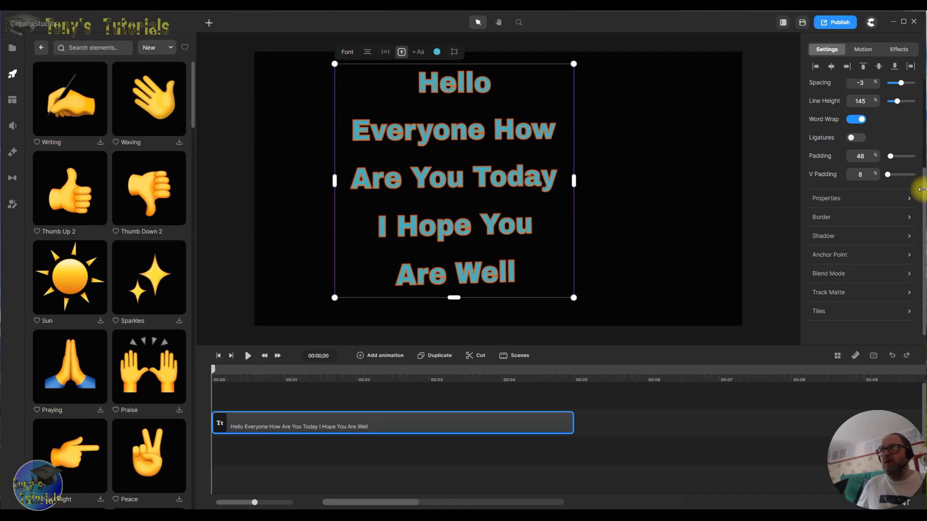
Step: Set the text's shadow colour to yellow c4c111 and deselect the text
{"action": "left_click", "coordinate": [835, 239]}
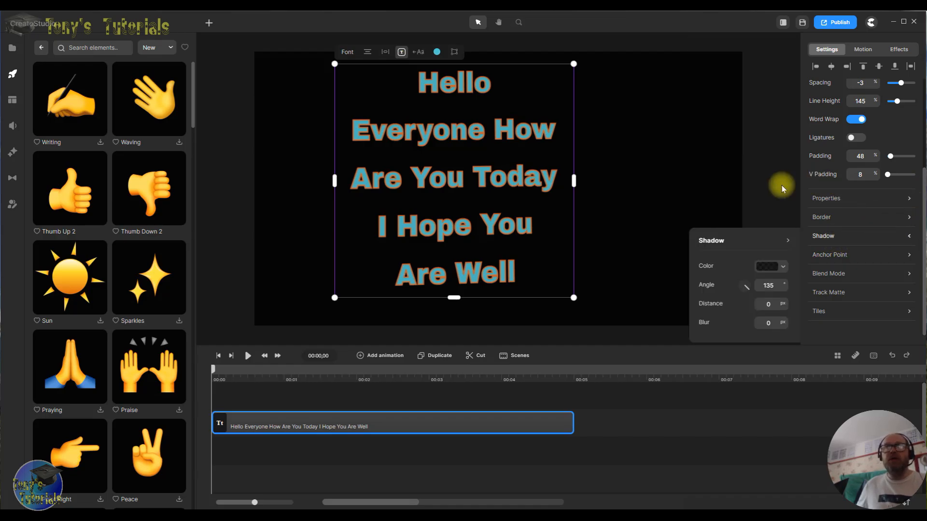
{"action": "left_click", "coordinate": [772, 267]}
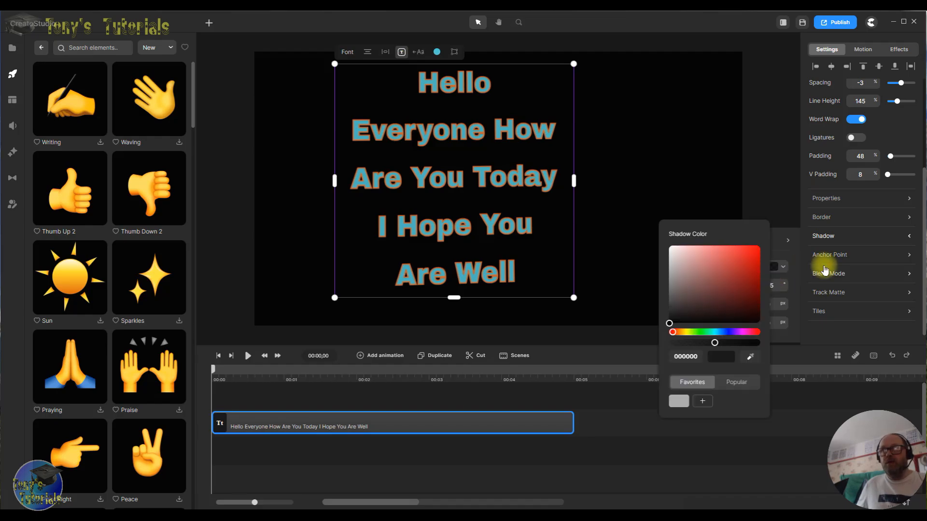
{"action": "left_click", "coordinate": [713, 342]}
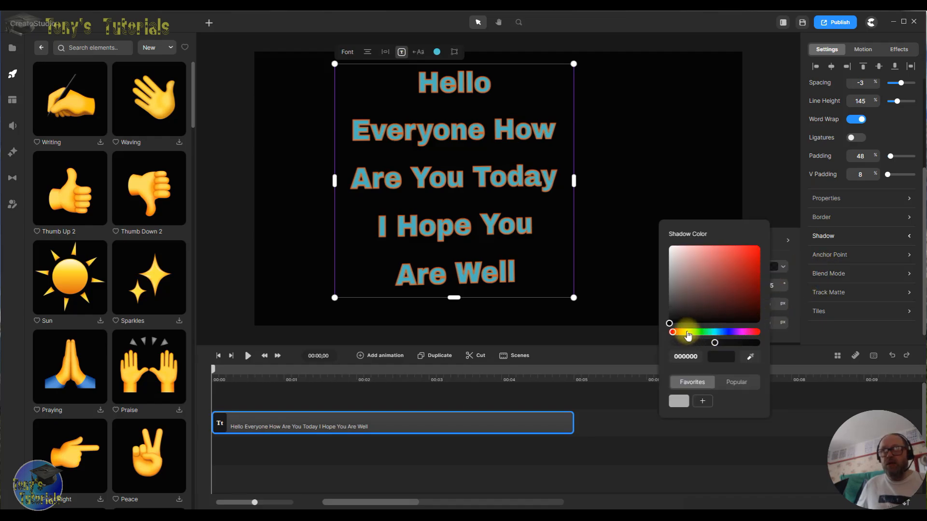
{"action": "left_click", "coordinate": [687, 333]}
{"action": "left_click", "coordinate": [752, 265]}
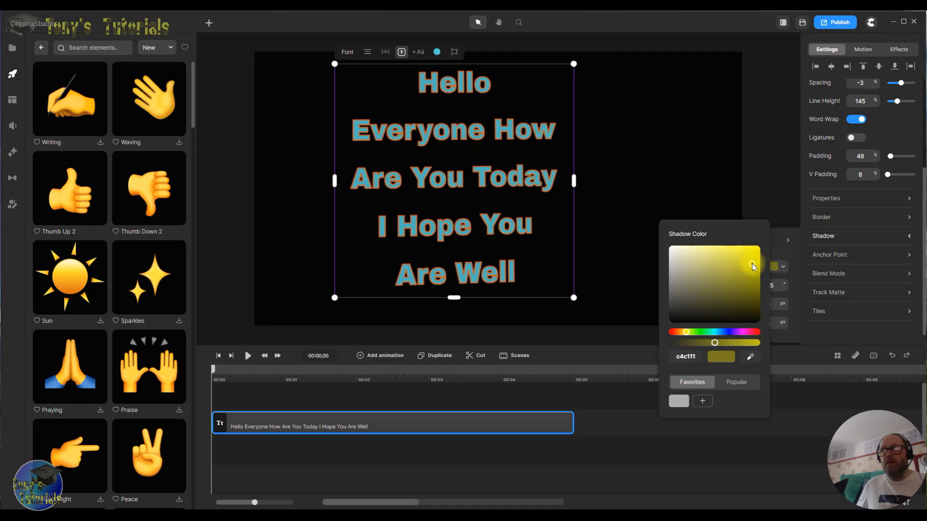
{"action": "left_click", "coordinate": [782, 206]}
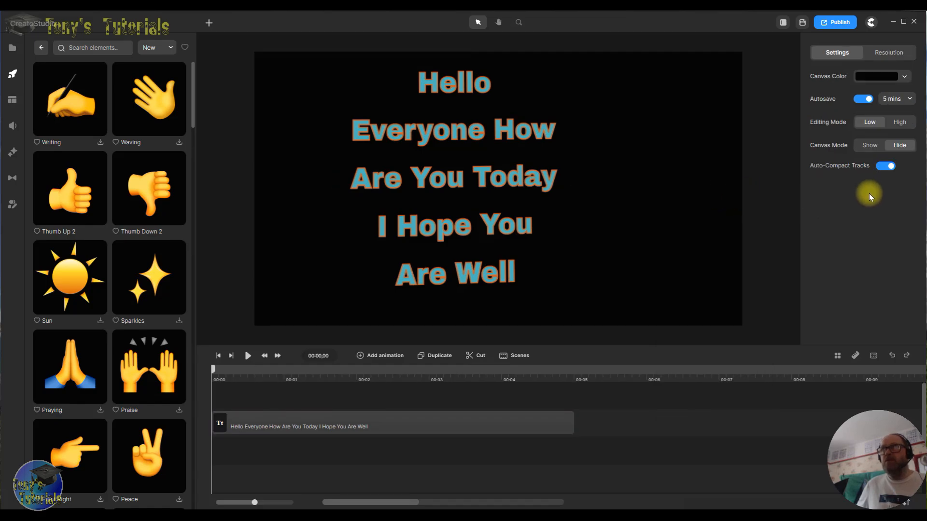
Step: Raise the opacity of the text's shadow colour to nearly full and deselect the text
{"action": "left_click", "coordinate": [435, 269]}
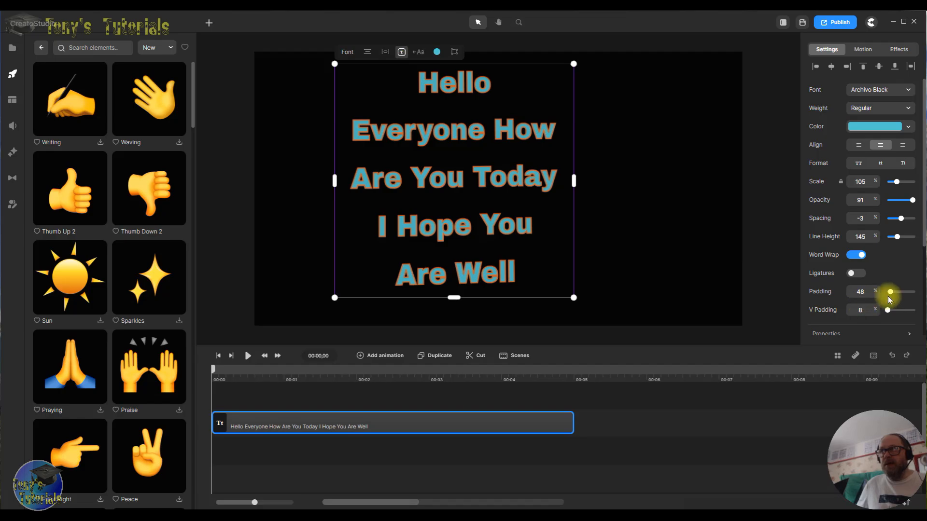
{"action": "scroll", "coordinate": [884, 297], "scroll_direction": "down", "scroll_amount": 3}
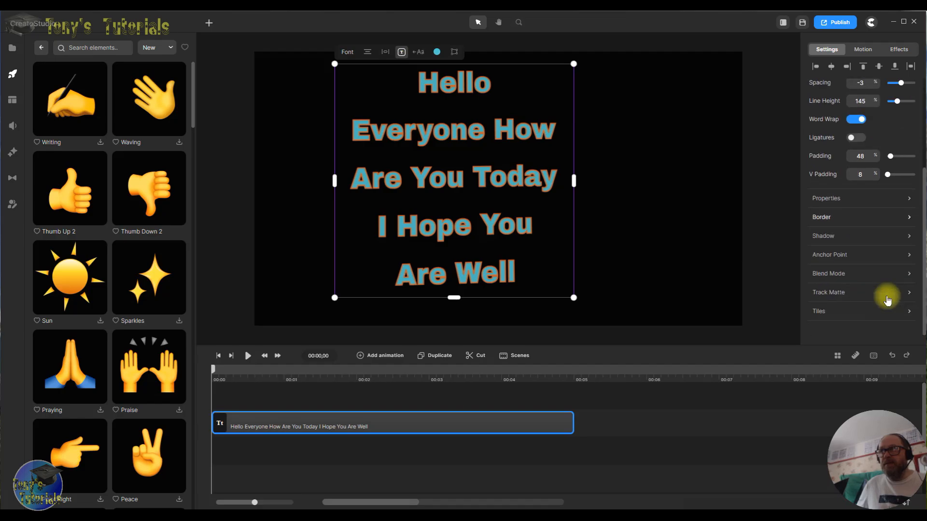
{"action": "left_click", "coordinate": [834, 236]}
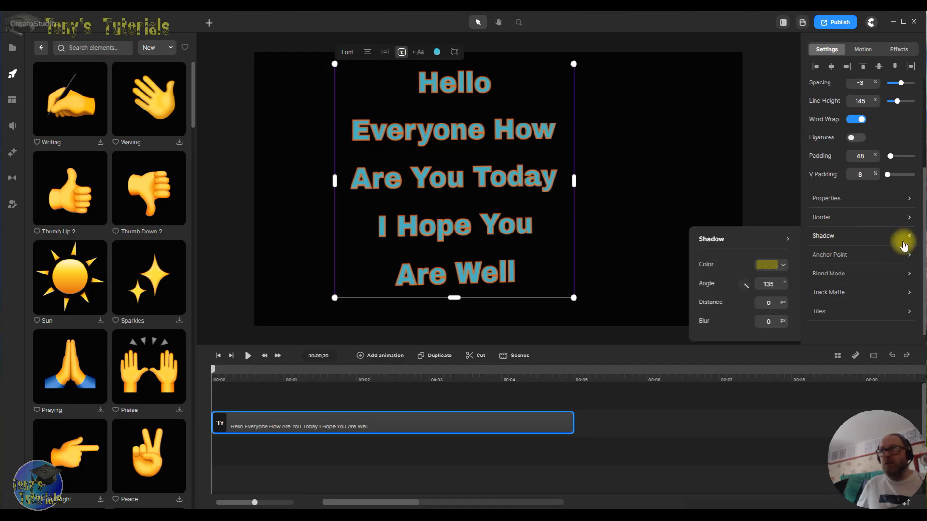
{"action": "left_click", "coordinate": [782, 265]}
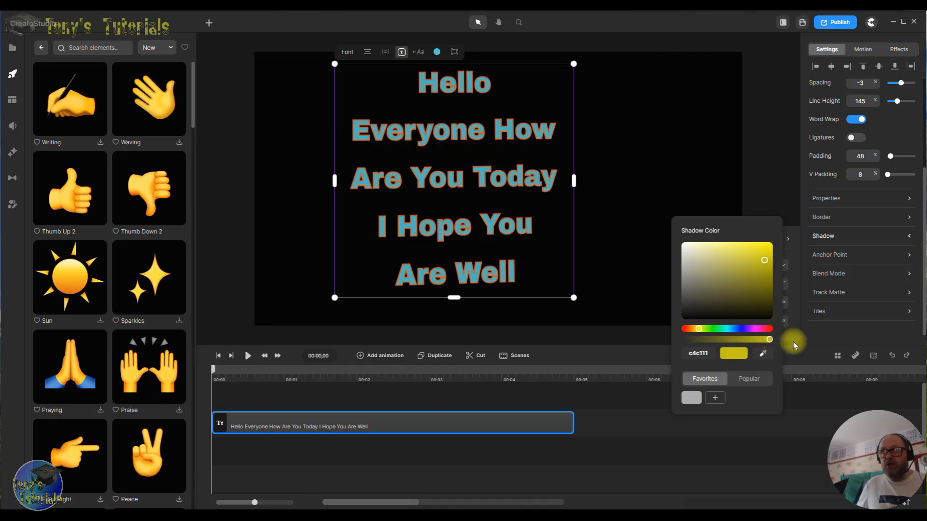
{"action": "left_click", "coordinate": [774, 189]}
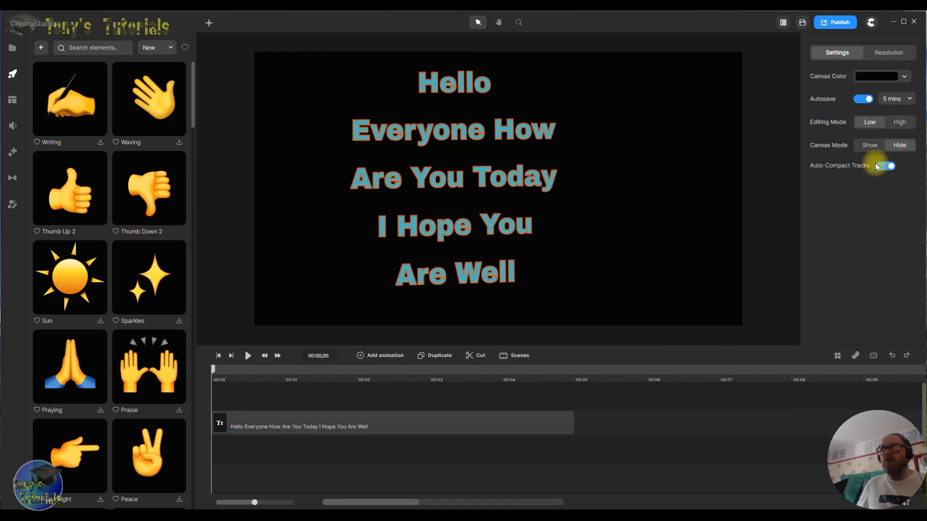
Step: Set the text's shadow angle to 143° and its distance to 10 px
{"action": "left_click", "coordinate": [504, 201]}
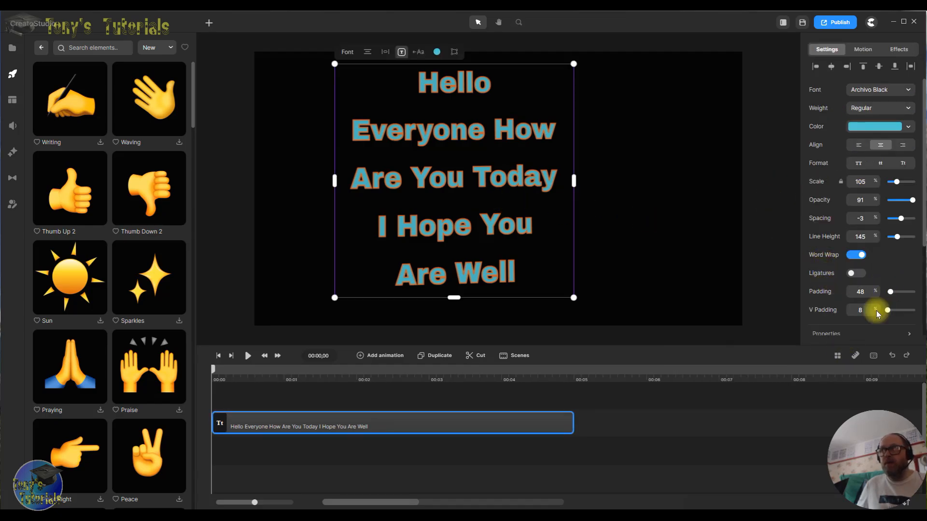
{"action": "scroll", "coordinate": [848, 324], "scroll_direction": "down", "scroll_amount": 3}
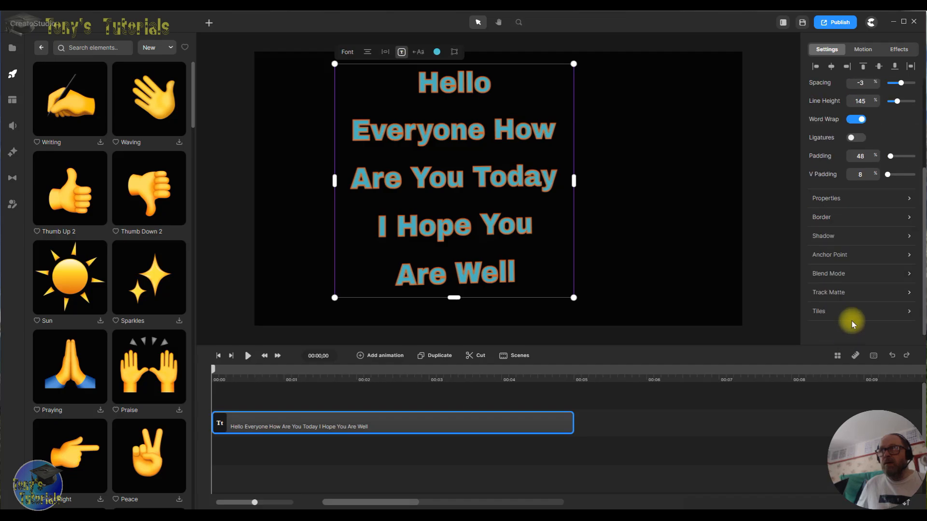
{"action": "left_click", "coordinate": [818, 237]}
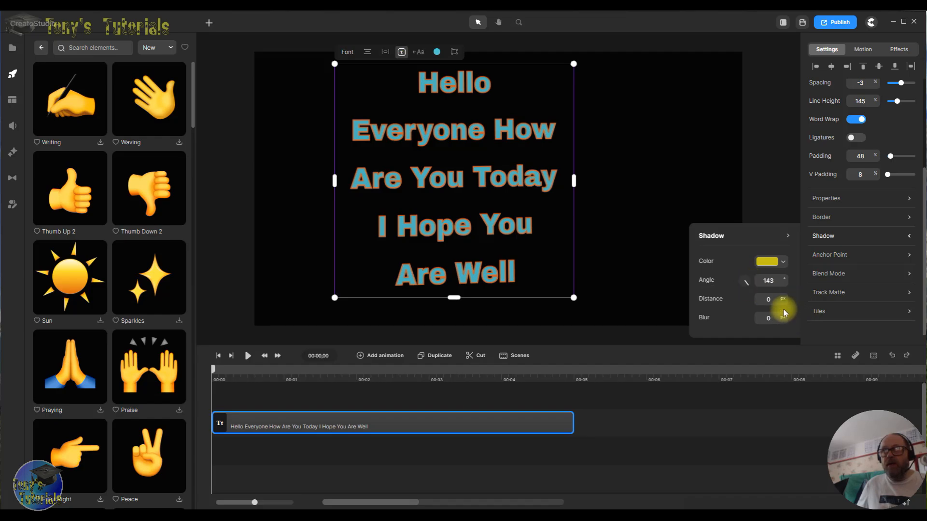
{"action": "left_click", "coordinate": [767, 299]}
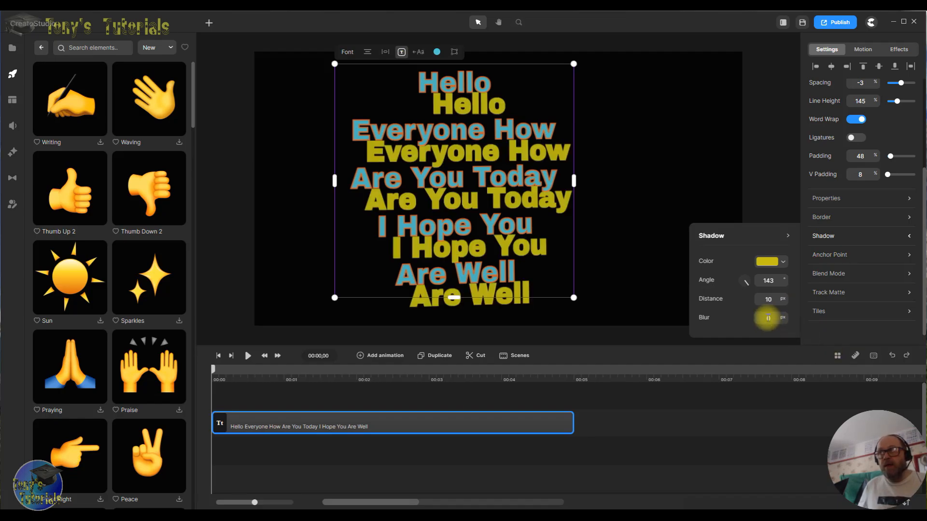
Step: Set the text shadow's blur to 10 px and its distance to 5 px
{"action": "type", "text": "10"}
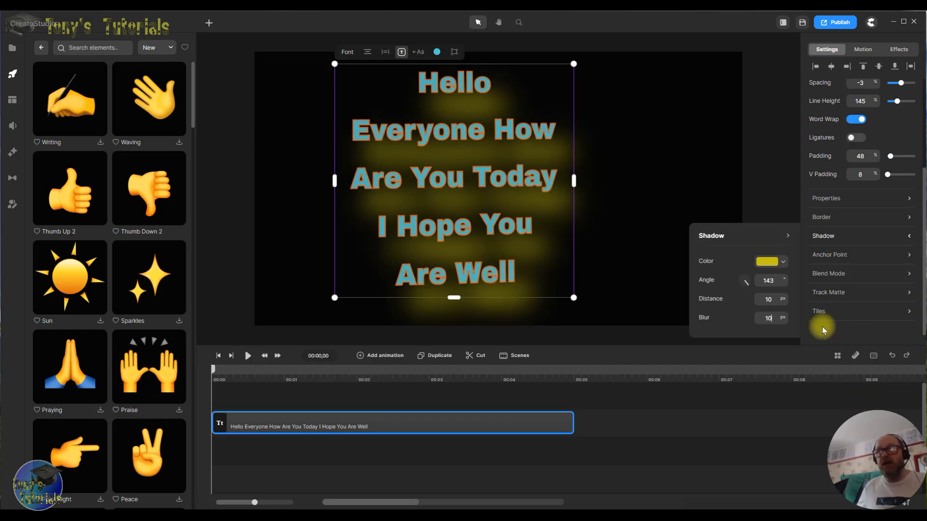
{"action": "left_click", "coordinate": [763, 299]}
{"action": "double_click", "coordinate": [763, 299]}
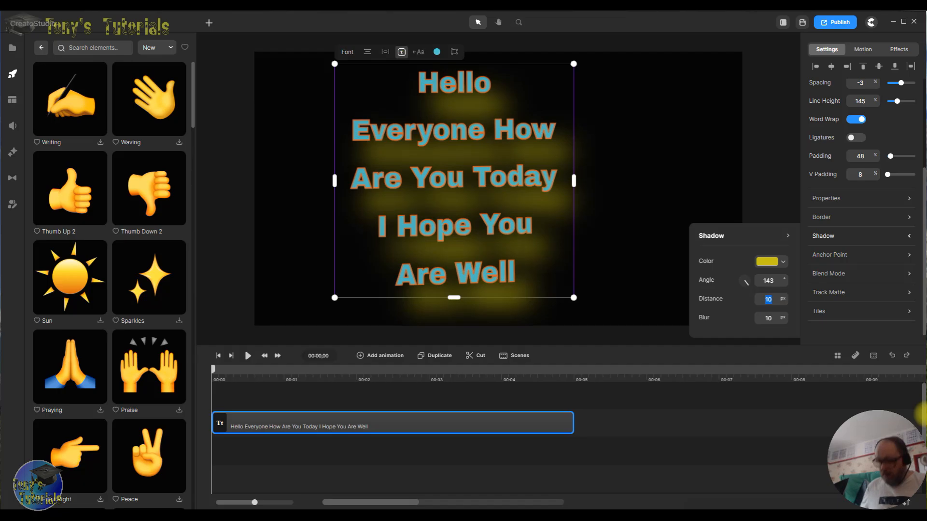
{"action": "type", "text": "5"}
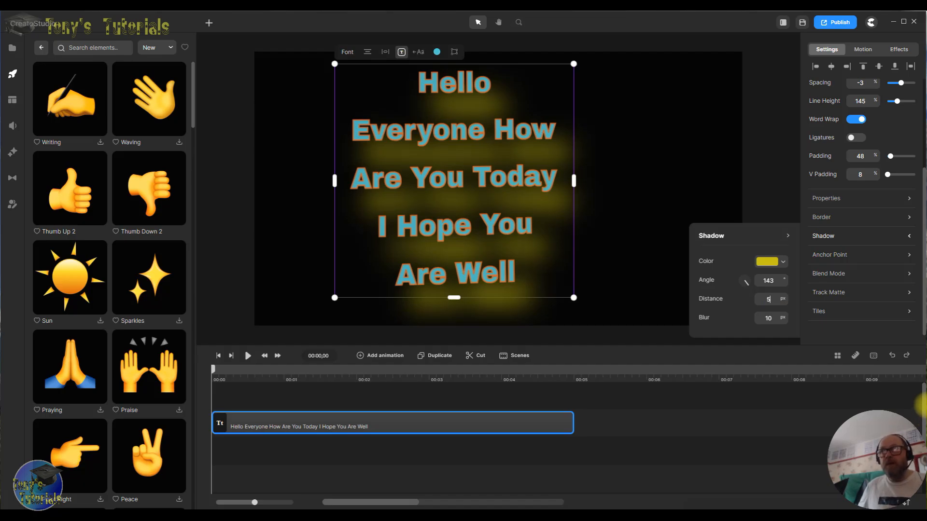
{"action": "key", "text": "Return"}
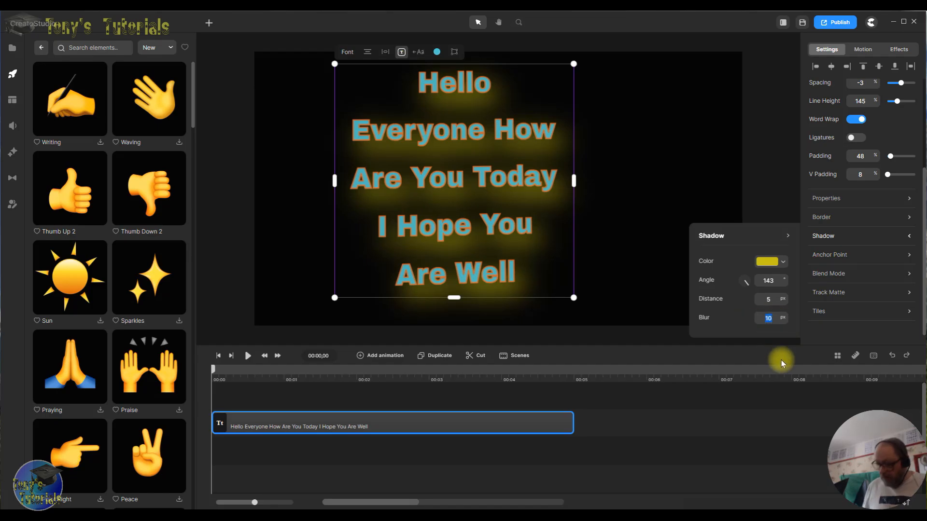
Step: Set the text shadow's blur and distance to 2 px each and move the text slightly down and right on the canvas
{"action": "type", "text": "2"}
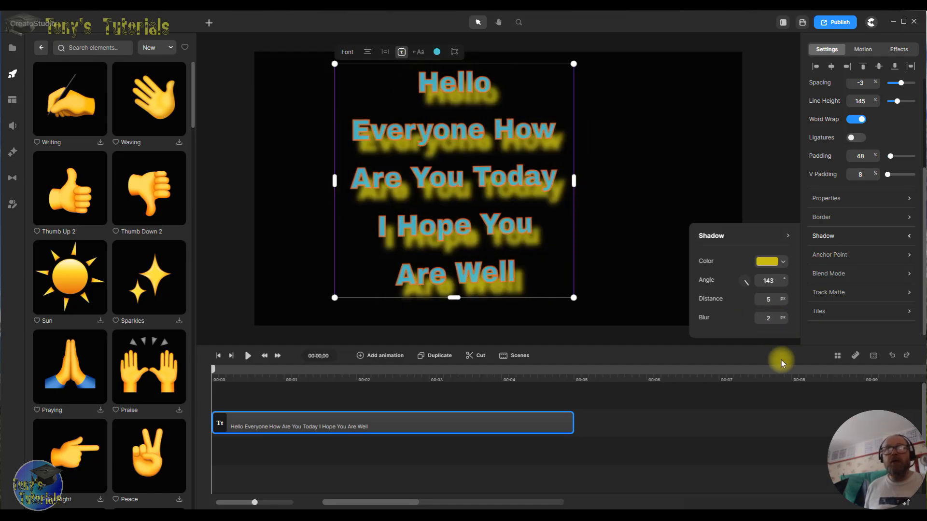
{"action": "left_click", "coordinate": [771, 298]}
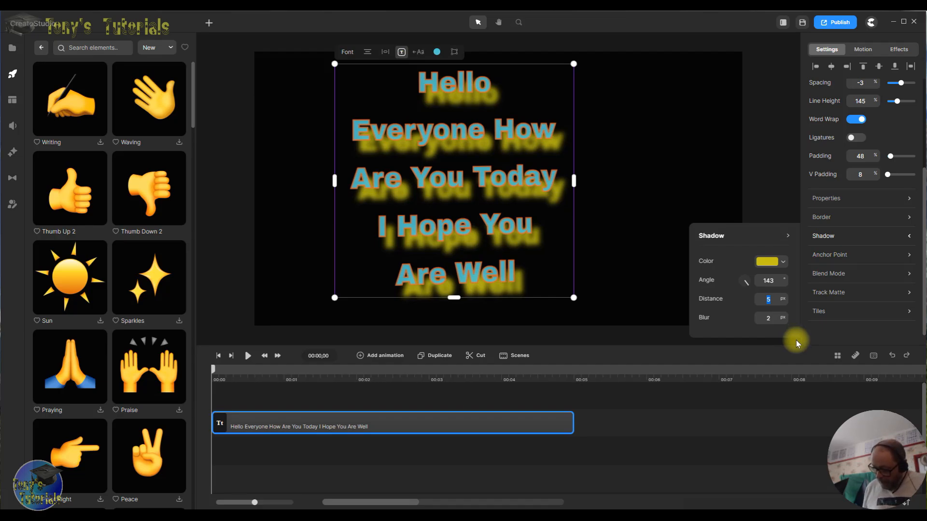
{"action": "type", "text": "2"}
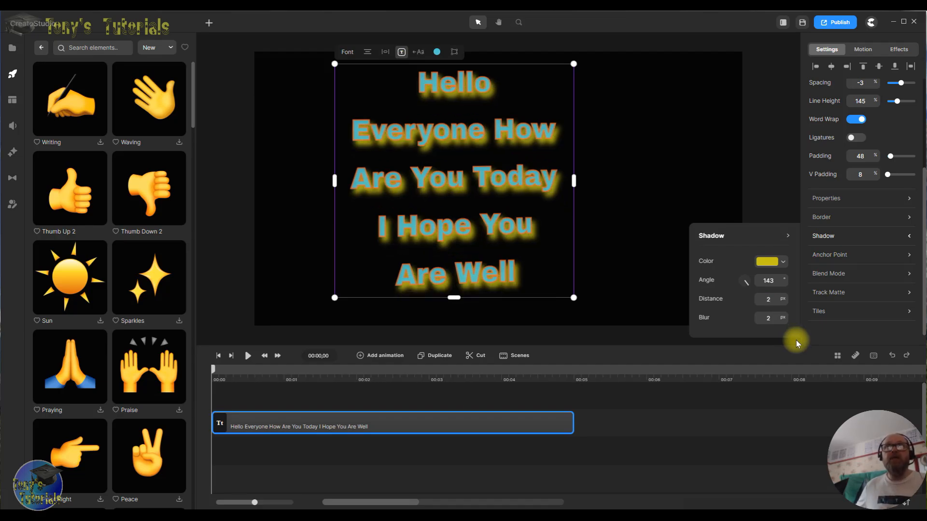
{"action": "left_click_drag", "start_coordinate": [476, 182], "coordinate": [504, 192]}
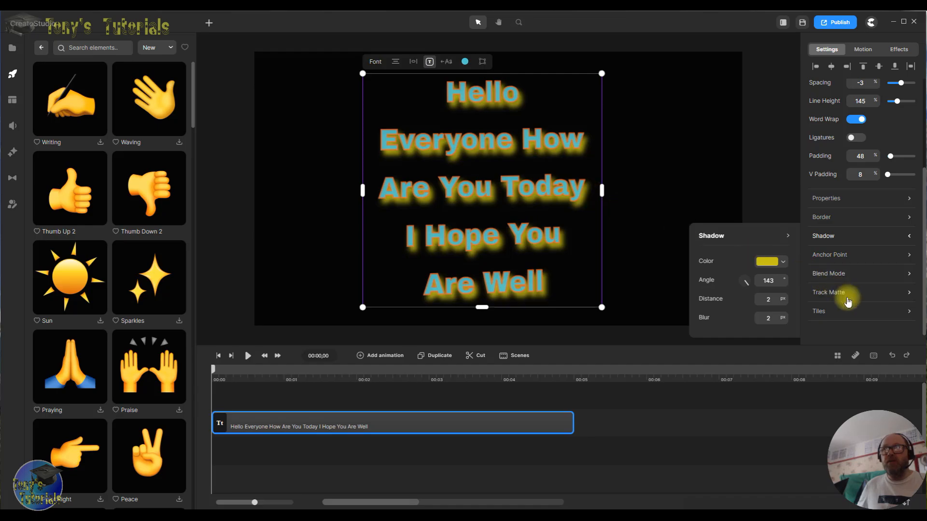
Step: Set the shadow's blur to 0 px and its distance to 1 px, and nudge the text upward on the canvas
{"action": "double_click", "coordinate": [773, 320]}
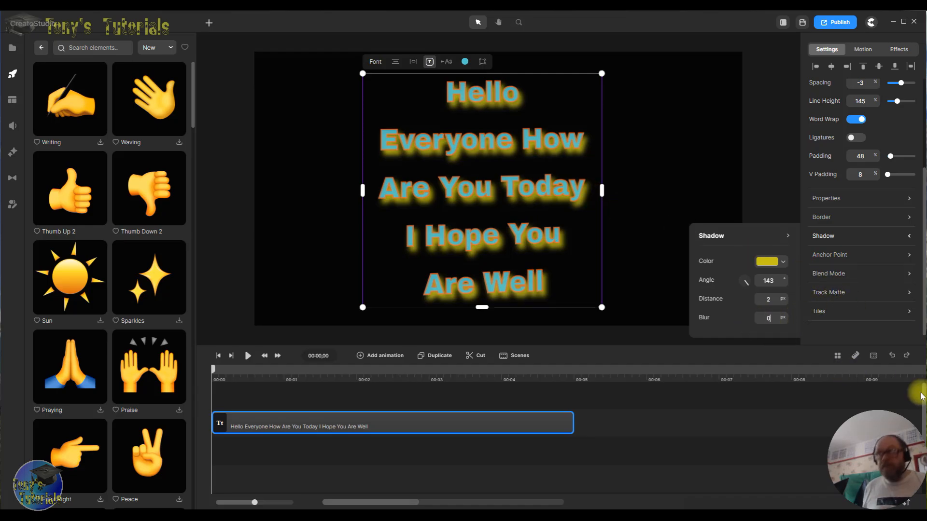
{"action": "type", "text": "0"}
{"action": "key", "text": "Return"}
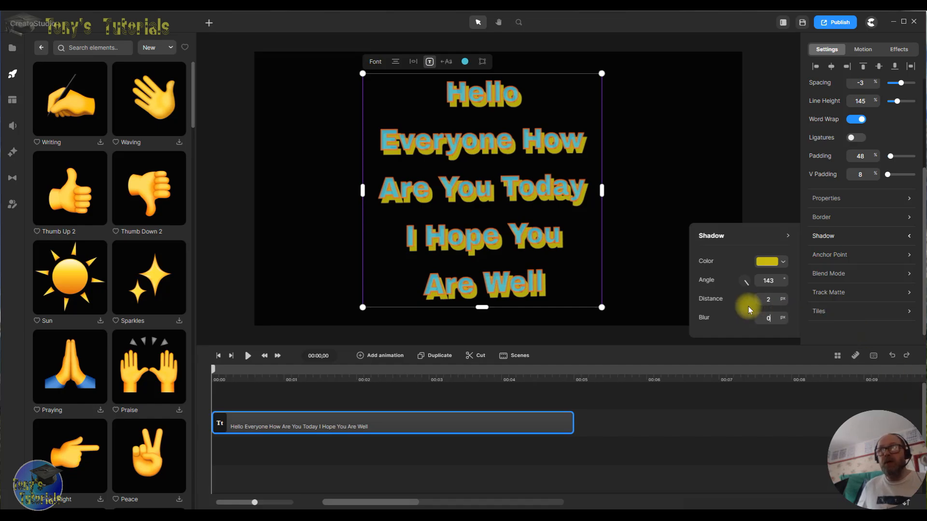
{"action": "double_click", "coordinate": [774, 300]}
{"action": "type", "text": "1"}
{"action": "key", "text": "Return"}
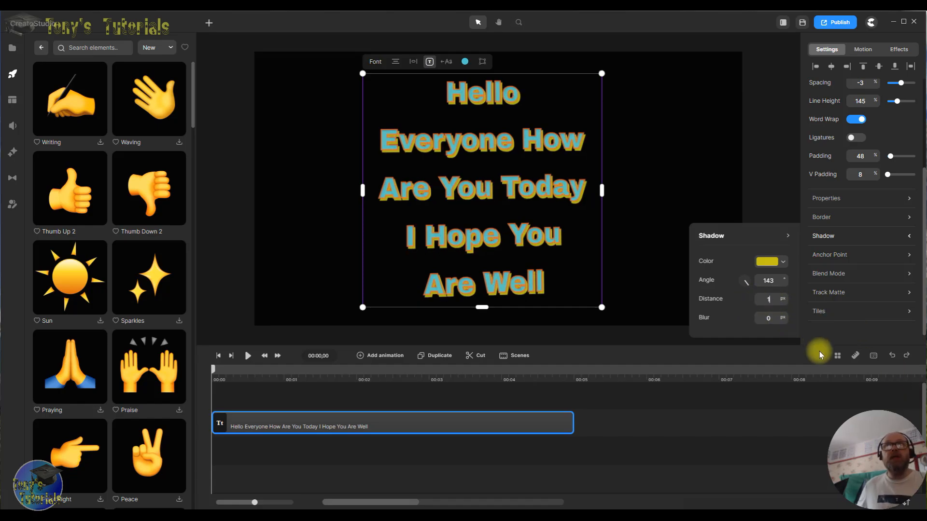
{"action": "left_click_drag", "start_coordinate": [532, 269], "coordinate": [522, 249]}
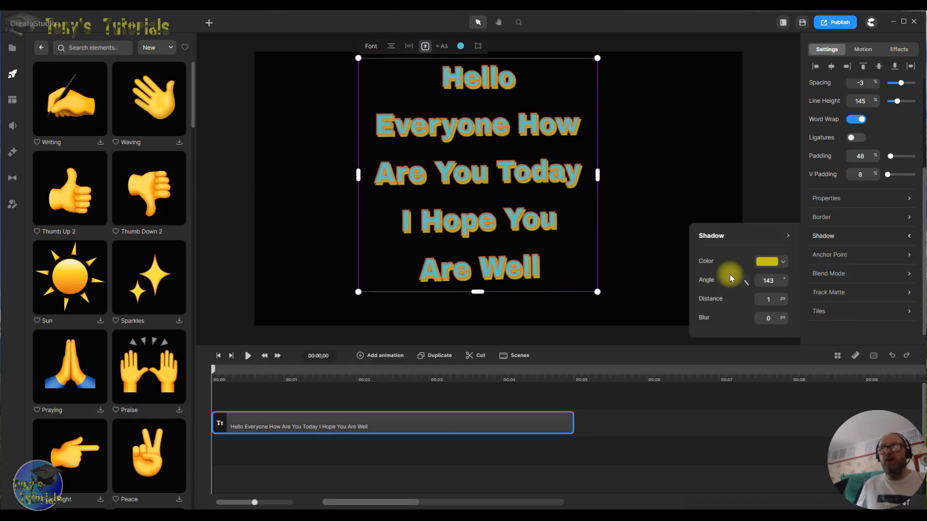
Step: Set the shadow's angle to 297° after trying 351°, move the text lower on the canvas and deselect it
{"action": "left_click_drag", "start_coordinate": [750, 289], "coordinate": [741, 265]}
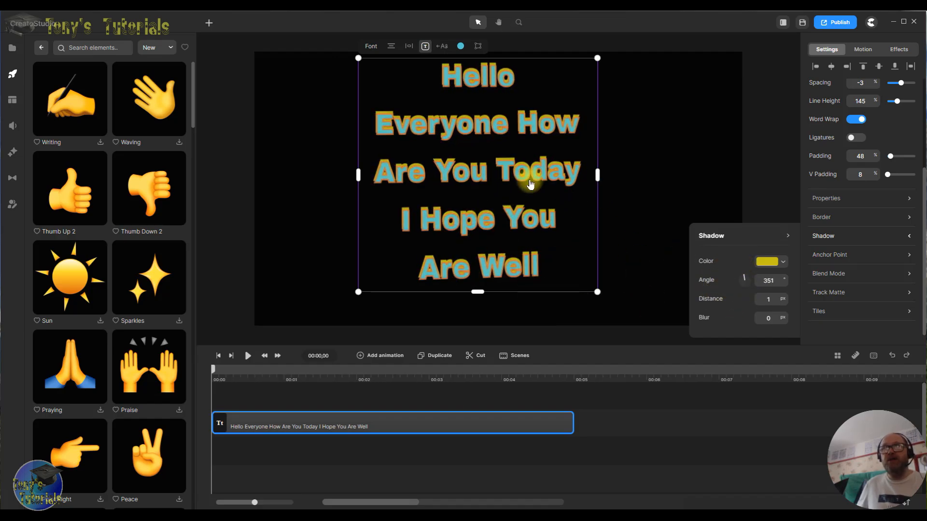
{"action": "left_click_drag", "start_coordinate": [749, 279], "coordinate": [726, 315]}
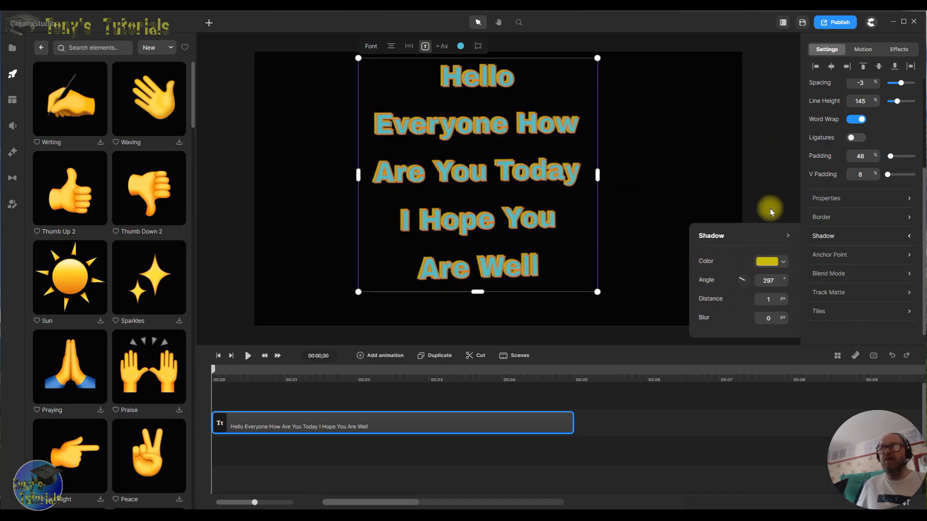
{"action": "left_click_drag", "start_coordinate": [542, 135], "coordinate": [543, 164]}
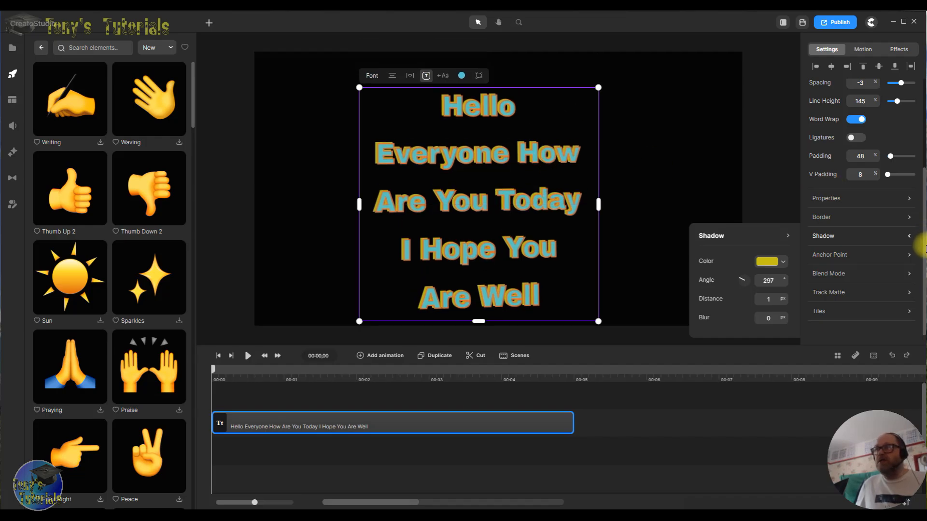
{"action": "left_click", "coordinate": [706, 185]}
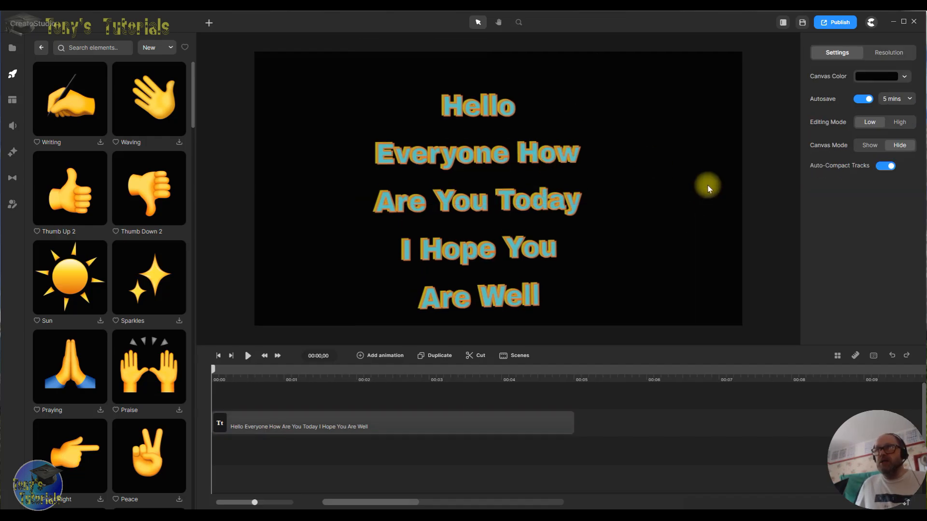
Step: Set the text's anchor point to the top-right corner after trying bottom centre, bottom right and bottom left with corner resizing
{"action": "left_click", "coordinate": [556, 189]}
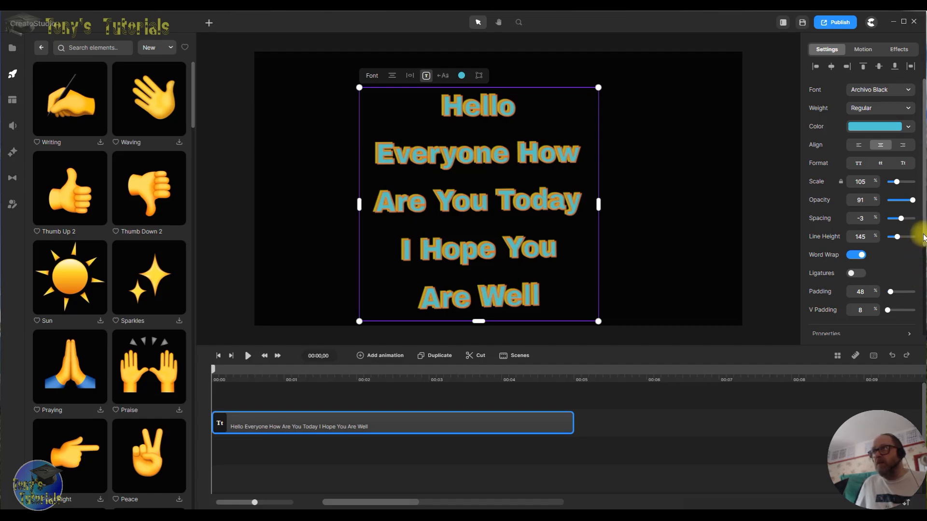
{"action": "scroll", "coordinate": [924, 236], "scroll_direction": "down", "scroll_amount": 5}
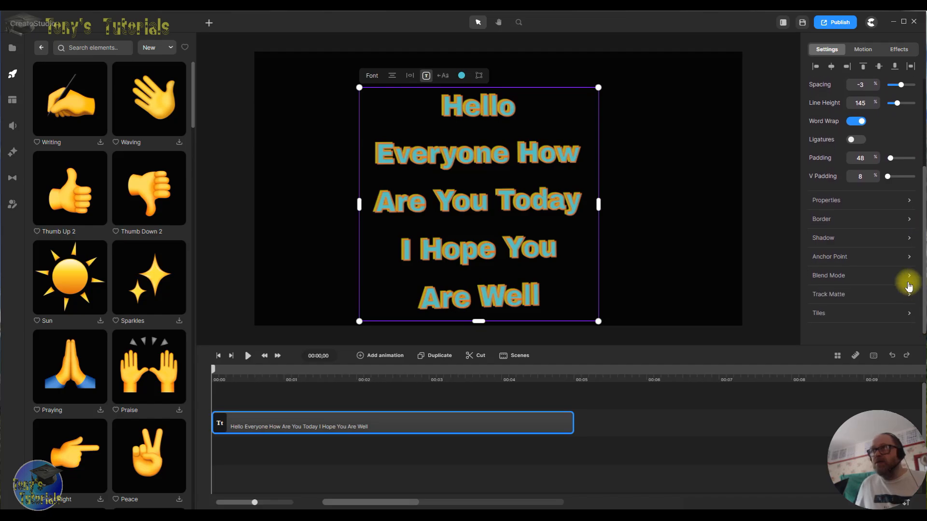
{"action": "left_click", "coordinate": [862, 256]}
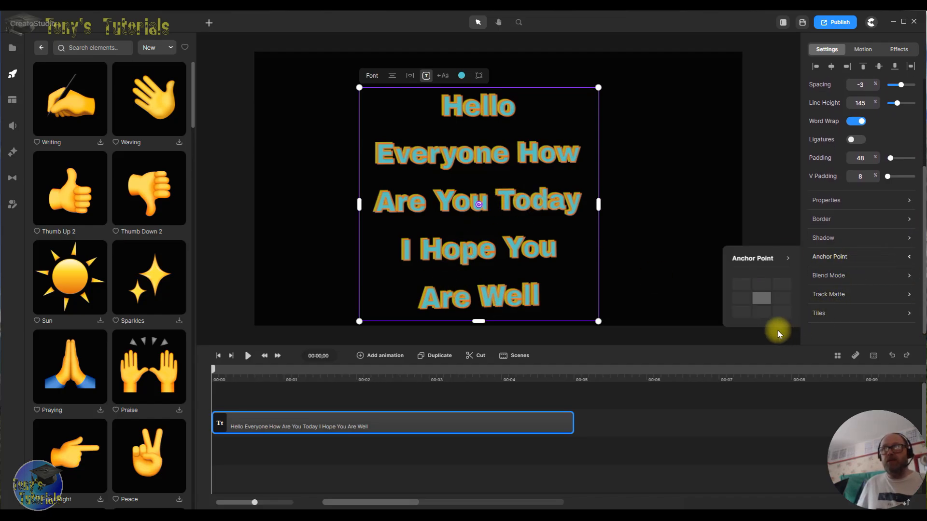
{"action": "left_click", "coordinate": [761, 313]}
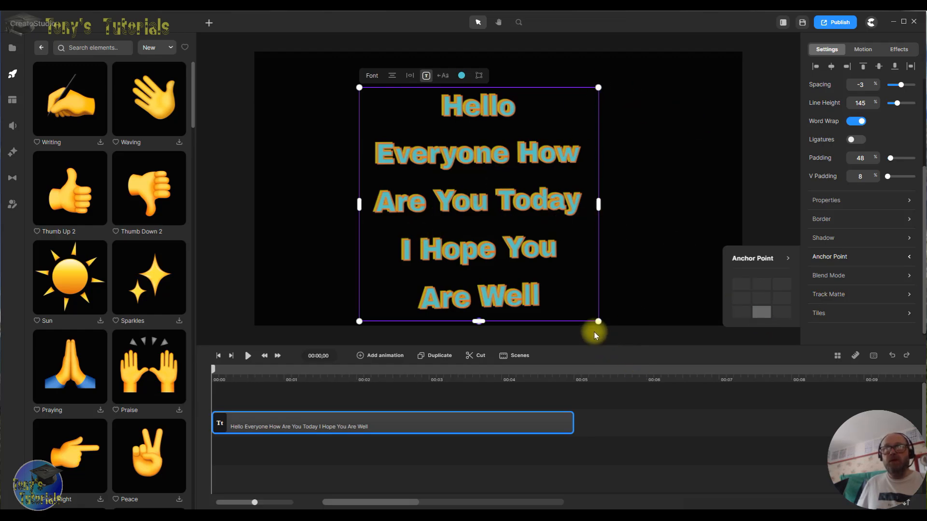
{"action": "mouse_move", "coordinate": [606, 321]}
{"action": "left_mouse_down"}
{"action": "mouse_move", "coordinate": [598, 341]}
{"action": "mouse_move", "coordinate": [600, 311]}
{"action": "mouse_move", "coordinate": [561, 285]}
{"action": "mouse_move", "coordinate": [598, 309]}
{"action": "mouse_move", "coordinate": [598, 321]}
{"action": "left_mouse_up"}
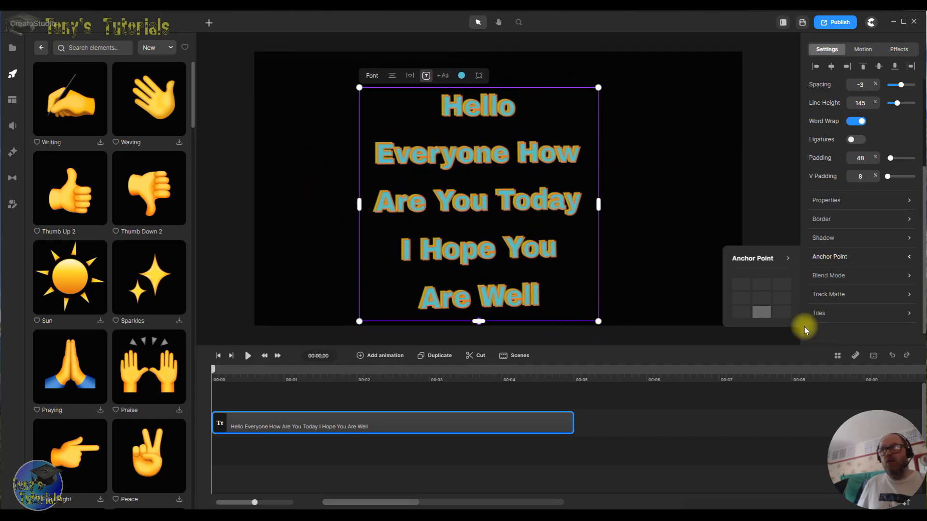
{"action": "left_click", "coordinate": [782, 312]}
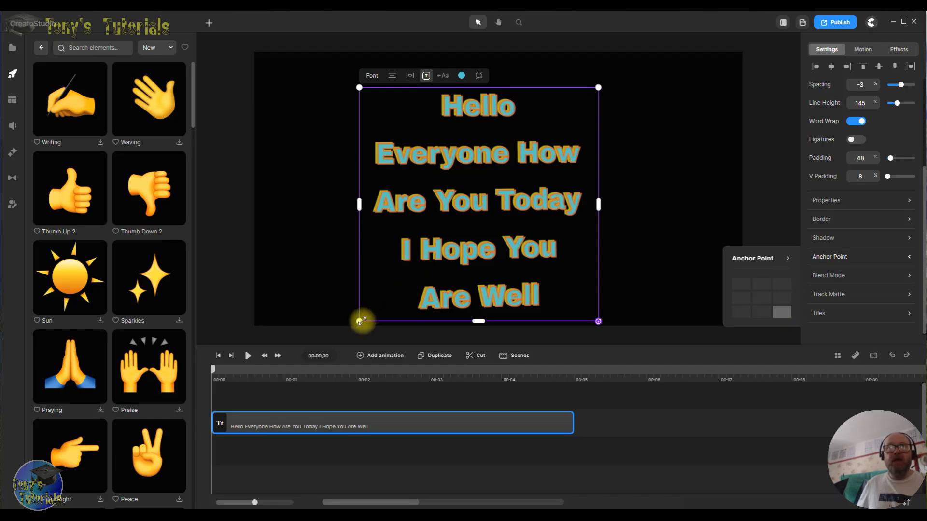
{"action": "left_click_drag", "start_coordinate": [356, 322], "coordinate": [314, 317]}
{"action": "left_click", "coordinate": [744, 313]}
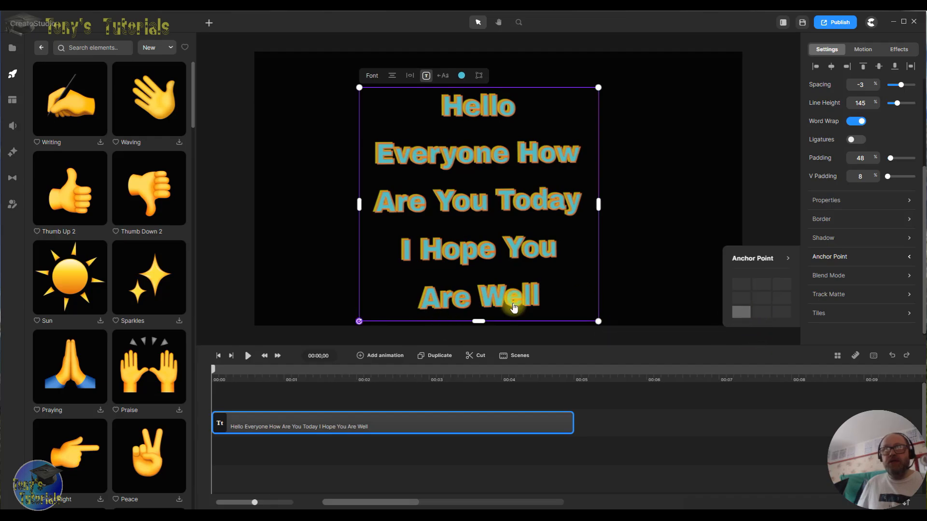
{"action": "mouse_move", "coordinate": [600, 320]}
{"action": "left_mouse_down"}
{"action": "mouse_move", "coordinate": [607, 262]}
{"action": "mouse_move", "coordinate": [565, 219]}
{"action": "mouse_move", "coordinate": [598, 319]}
{"action": "left_mouse_up"}
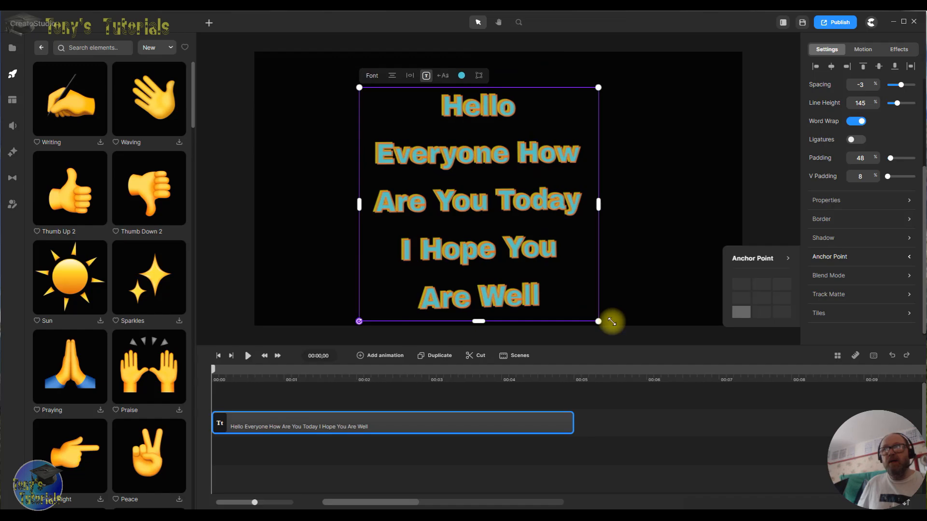
{"action": "left_click", "coordinate": [780, 284]}
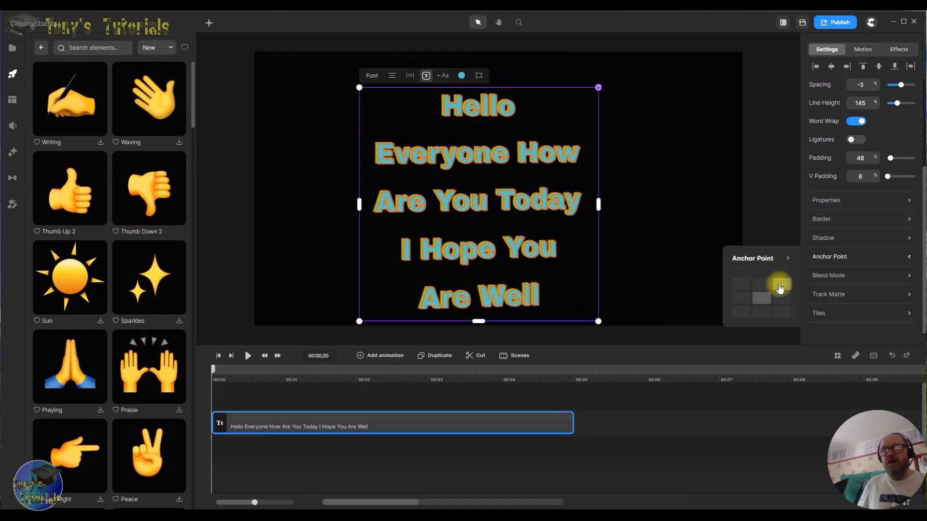
{"action": "left_click", "coordinate": [788, 260]}
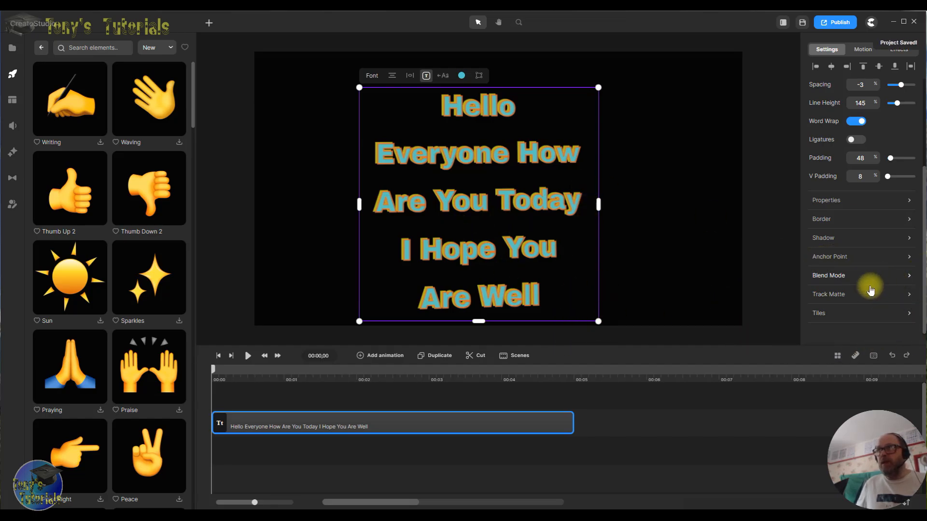
Step: Examine the text's blend modes and the mask choices for its track matte without changing them
{"action": "left_click", "coordinate": [912, 282]}
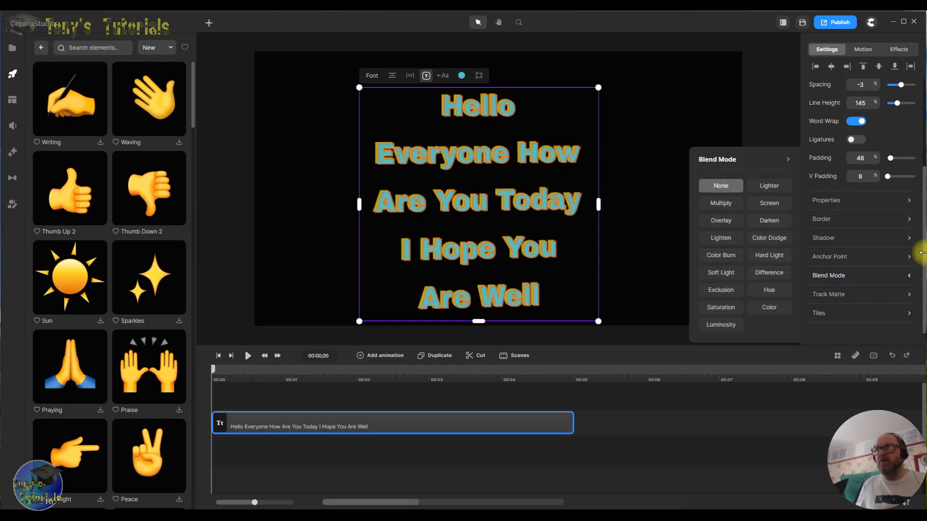
{"action": "left_click", "coordinate": [845, 299]}
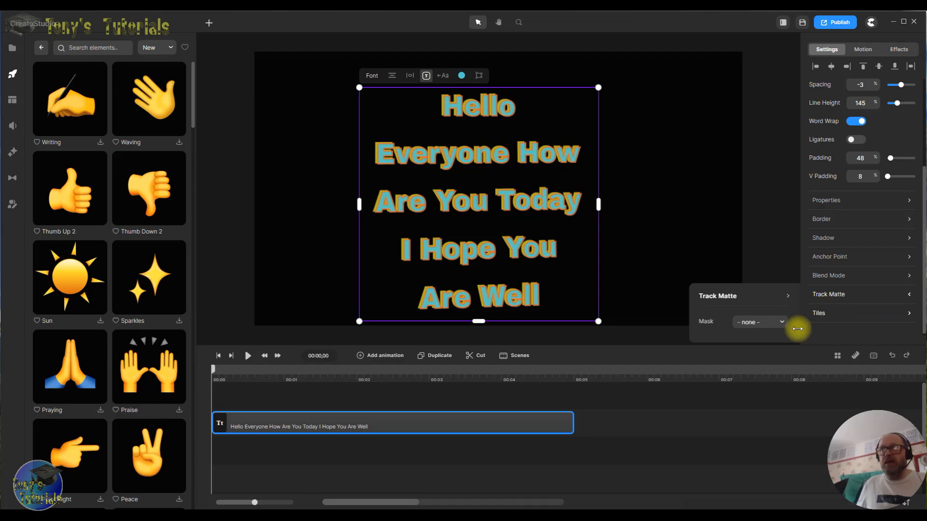
{"action": "left_click", "coordinate": [783, 322]}
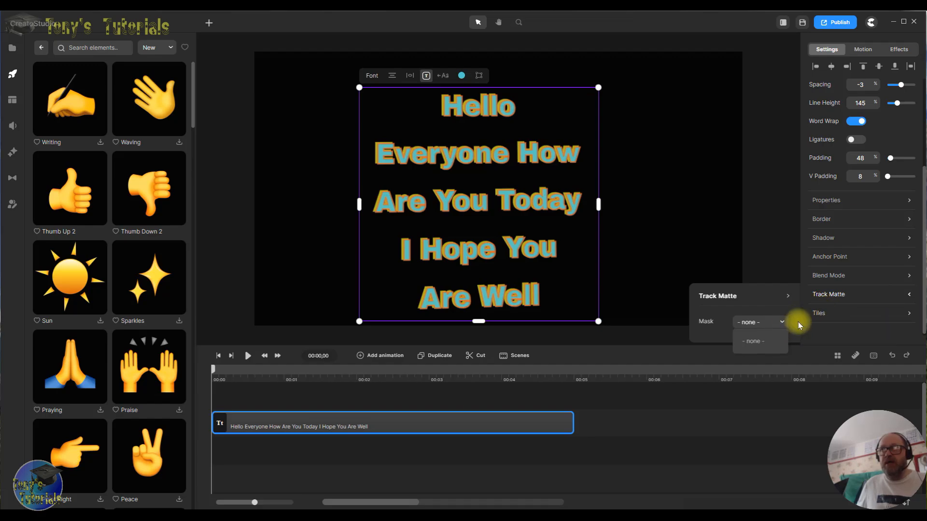
{"action": "left_click", "coordinate": [787, 296]}
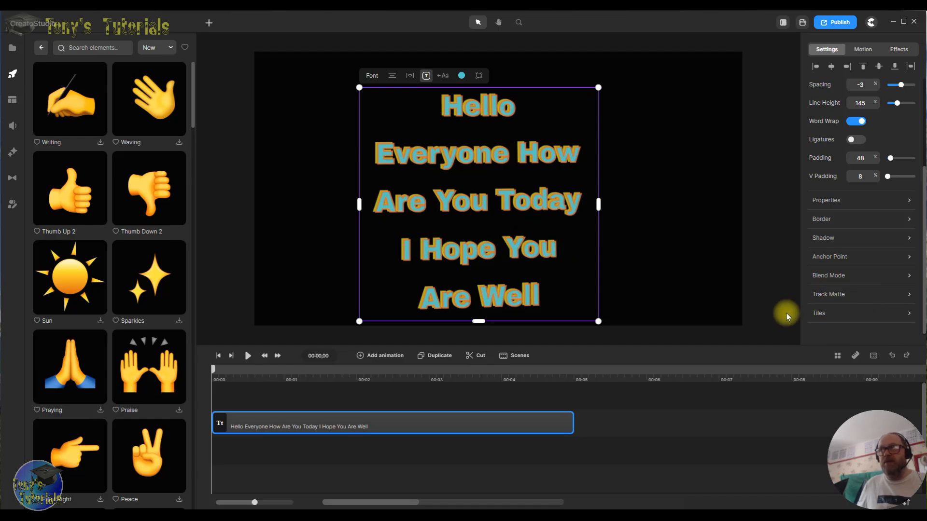
Step: Activate tiles for the text and set the tiles' horizontal margin to 10%
{"action": "left_click", "coordinate": [903, 318]}
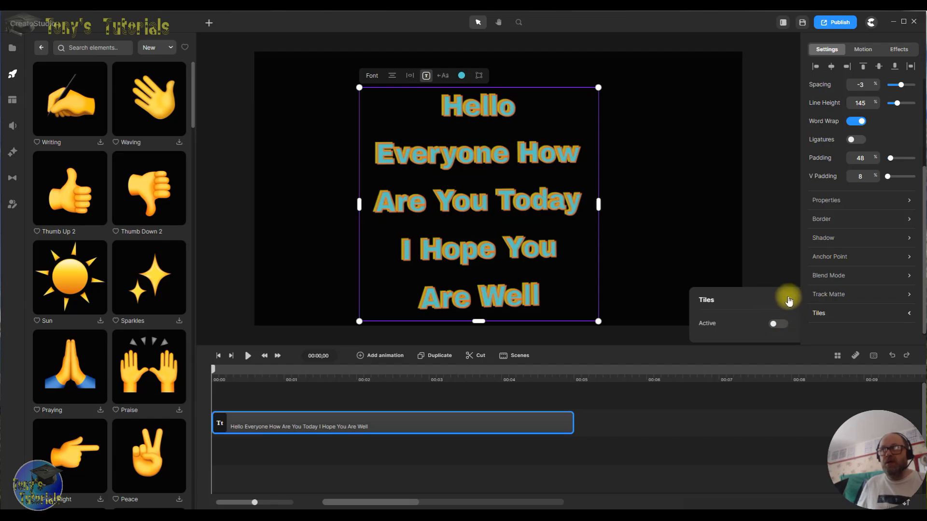
{"action": "left_click", "coordinate": [833, 314]}
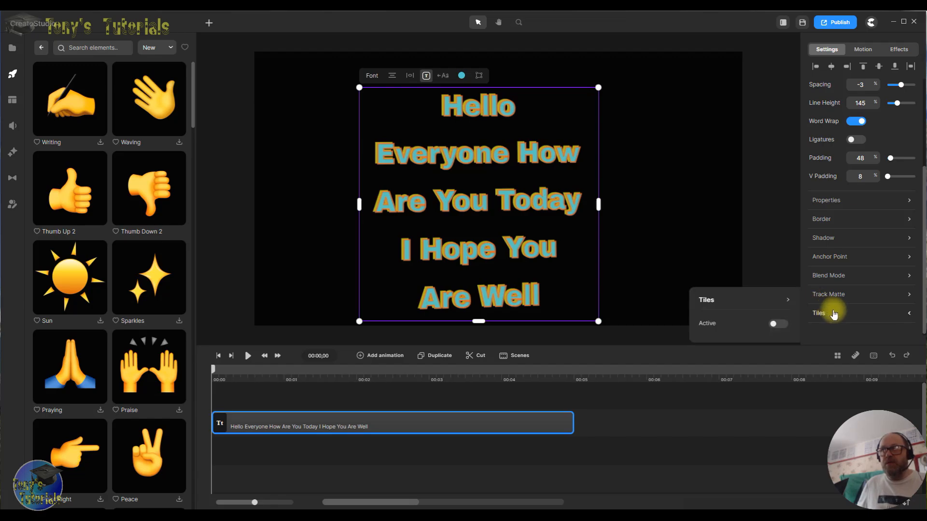
{"action": "left_click", "coordinate": [777, 325]}
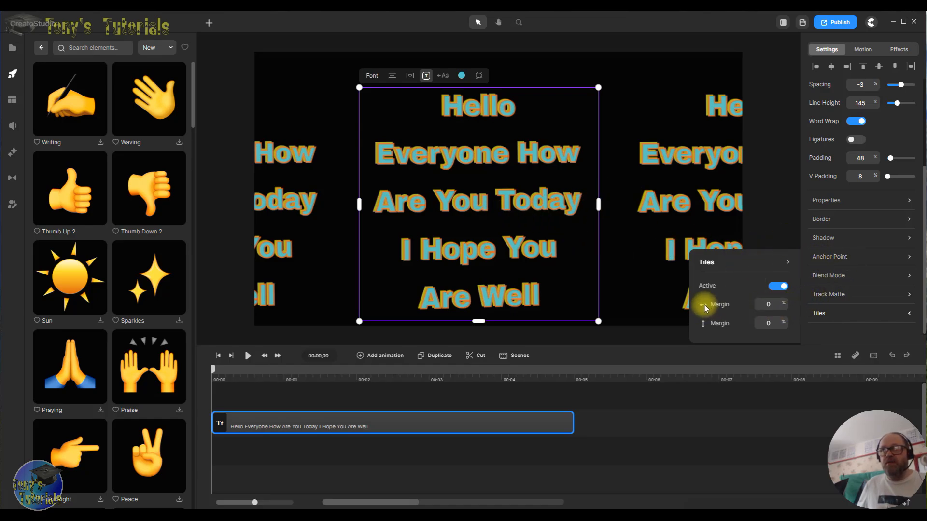
{"action": "left_click", "coordinate": [770, 305]}
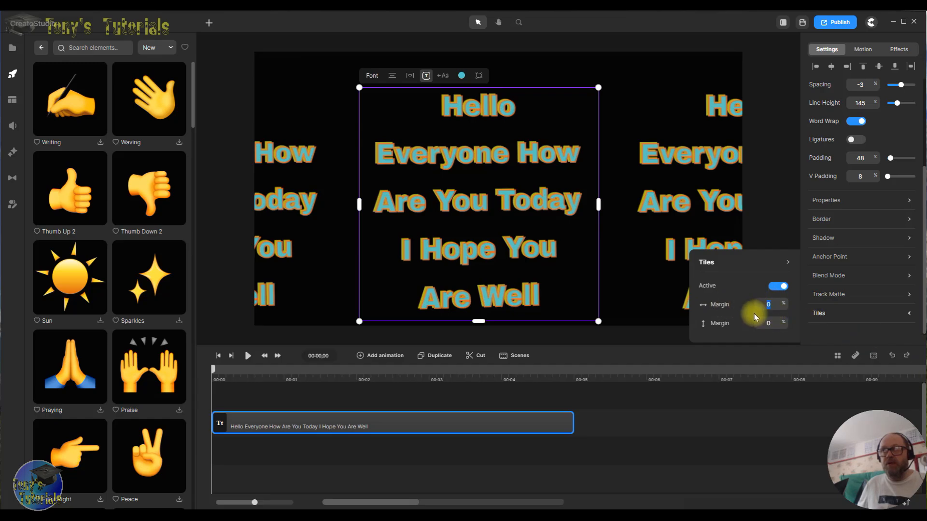
{"action": "type", "text": "10"}
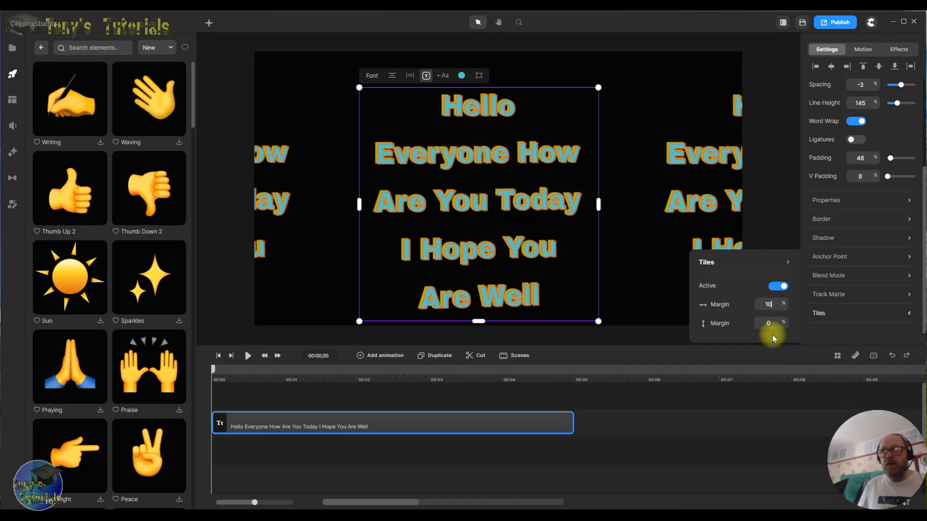
Step: Set the tiles' horizontal margin to 0% and reduce the text's scale to 82%
{"action": "left_click", "coordinate": [767, 305]}
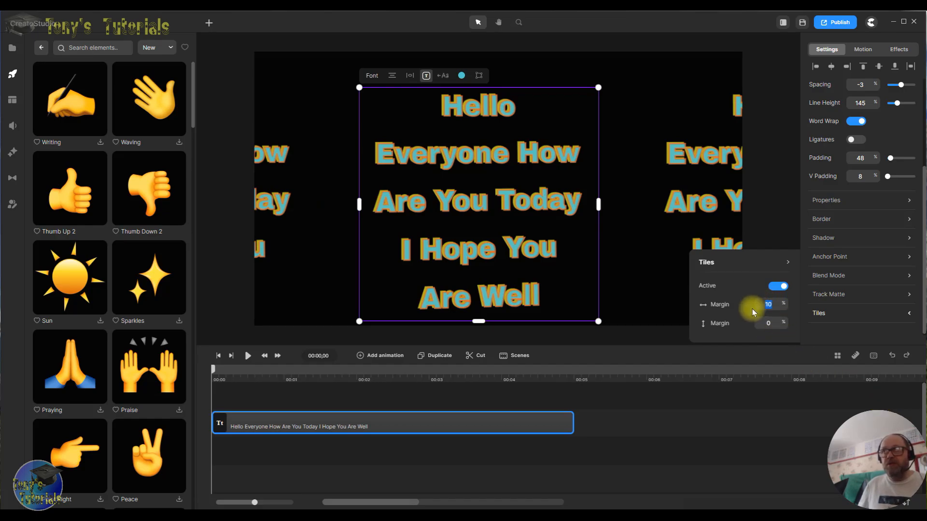
{"action": "type", "text": "1"}
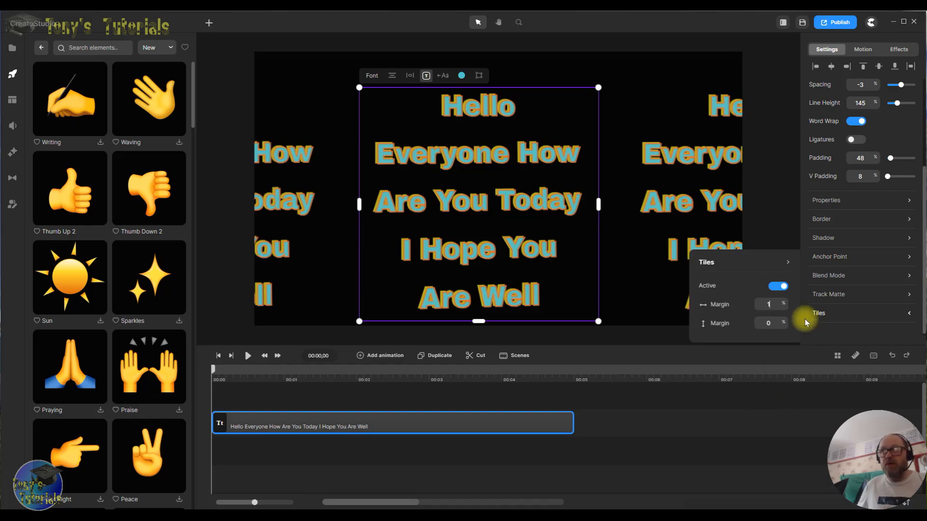
{"action": "type", "text": "0"}
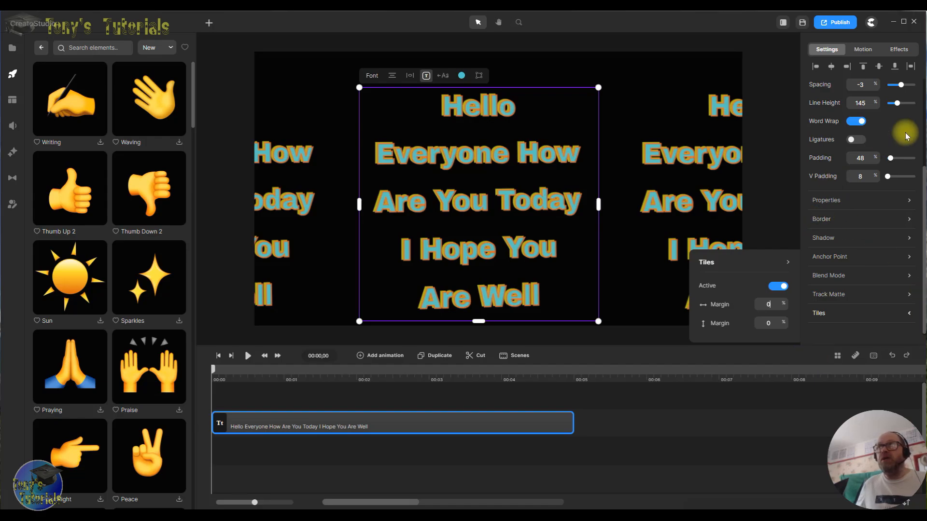
{"action": "scroll", "coordinate": [869, 159], "scroll_direction": "up", "scroll_amount": 3}
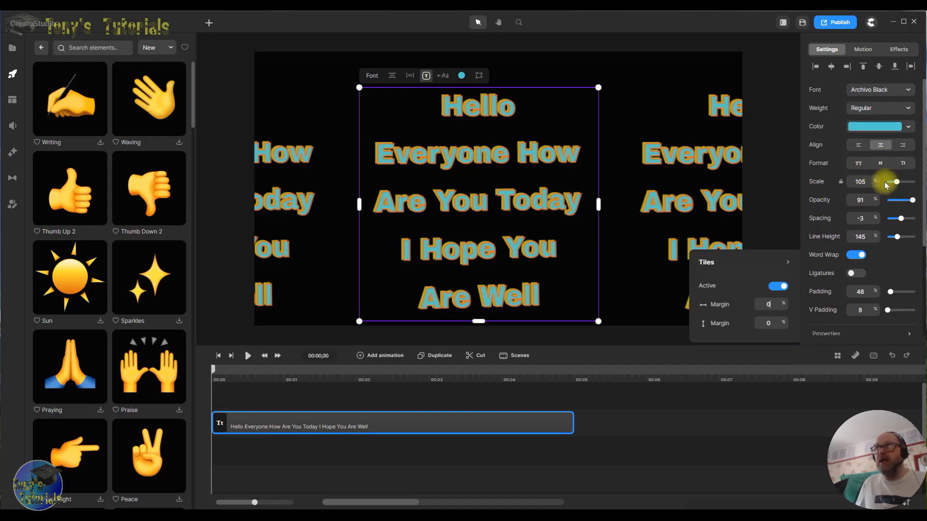
{"action": "mouse_move", "coordinate": [897, 182]}
{"action": "left_mouse_down"}
{"action": "mouse_move", "coordinate": [888, 187]}
{"action": "mouse_move", "coordinate": [896, 185]}
{"action": "left_mouse_up"}
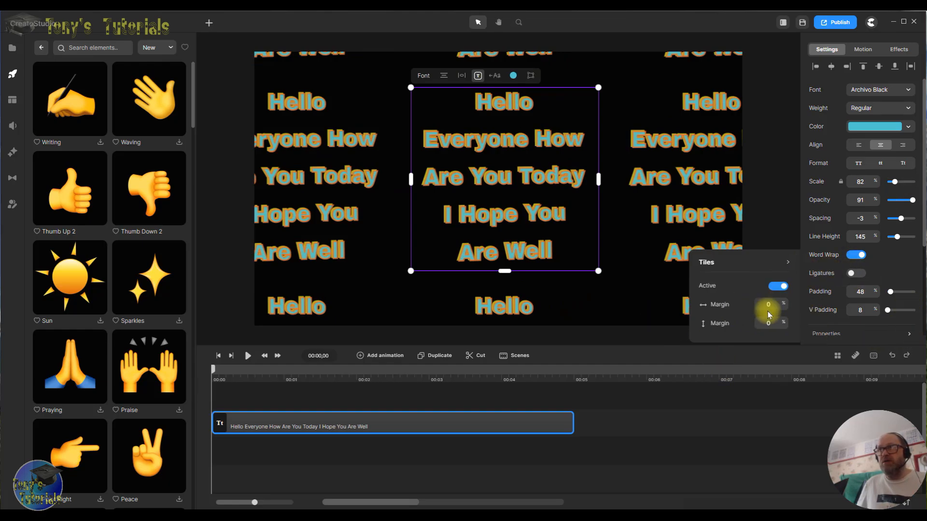
Step: Switch the text's tiles off and back on, and close the tile settings
{"action": "left_click", "coordinate": [786, 288]}
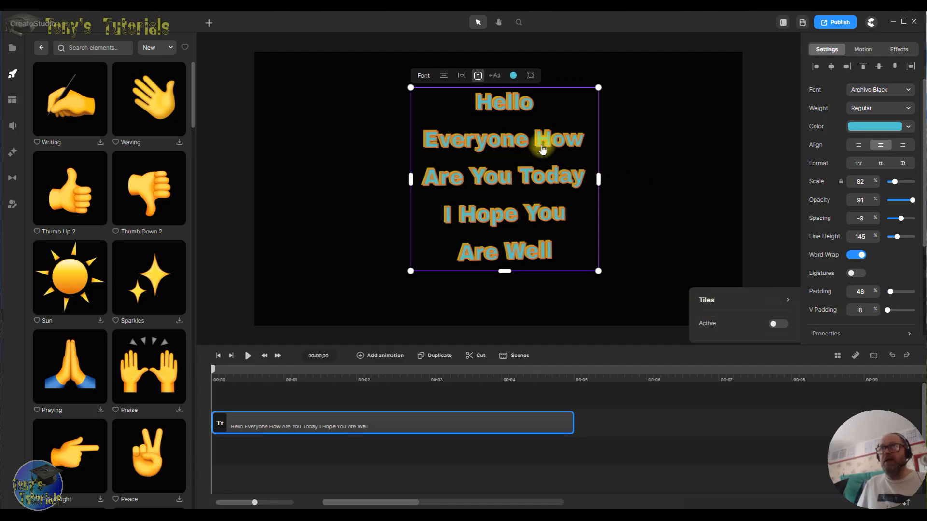
{"action": "left_click", "coordinate": [788, 301]}
{"action": "scroll", "coordinate": [893, 309], "scroll_direction": "down", "scroll_amount": 3}
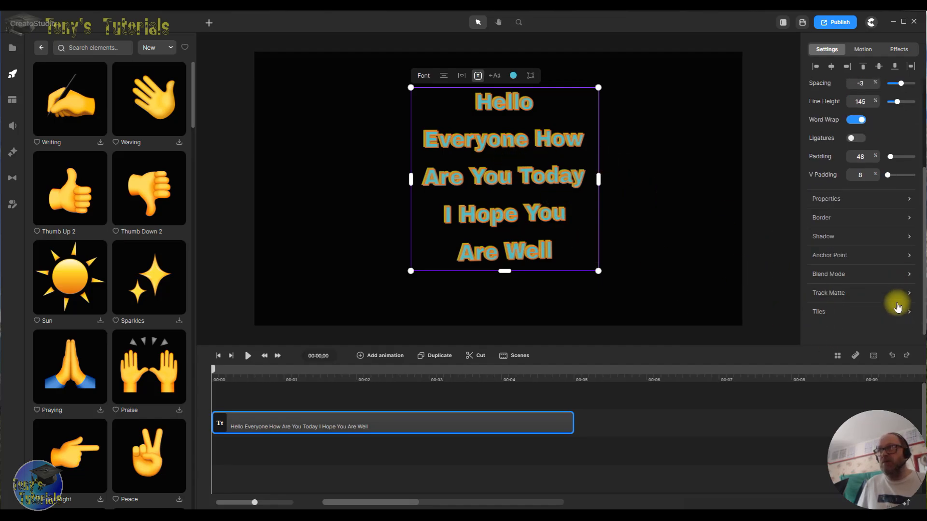
{"action": "left_click", "coordinate": [836, 313]}
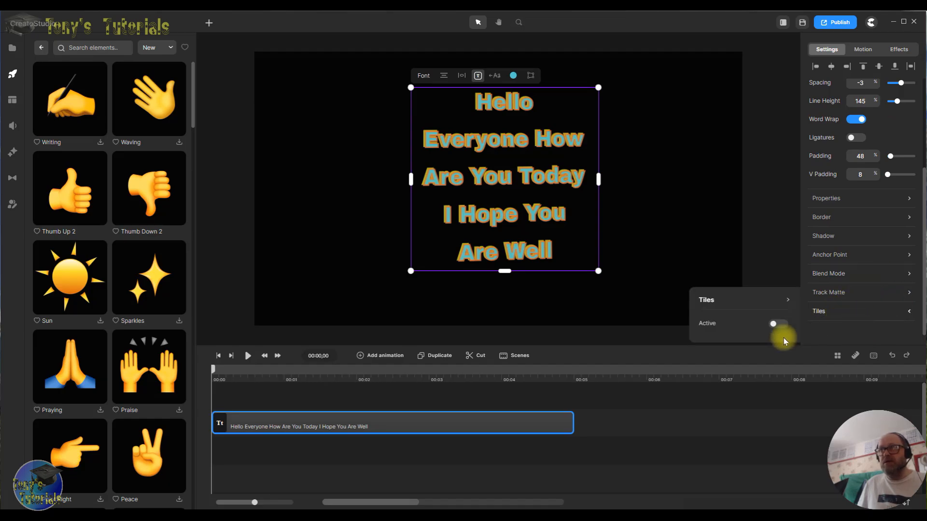
{"action": "left_click", "coordinate": [779, 326]}
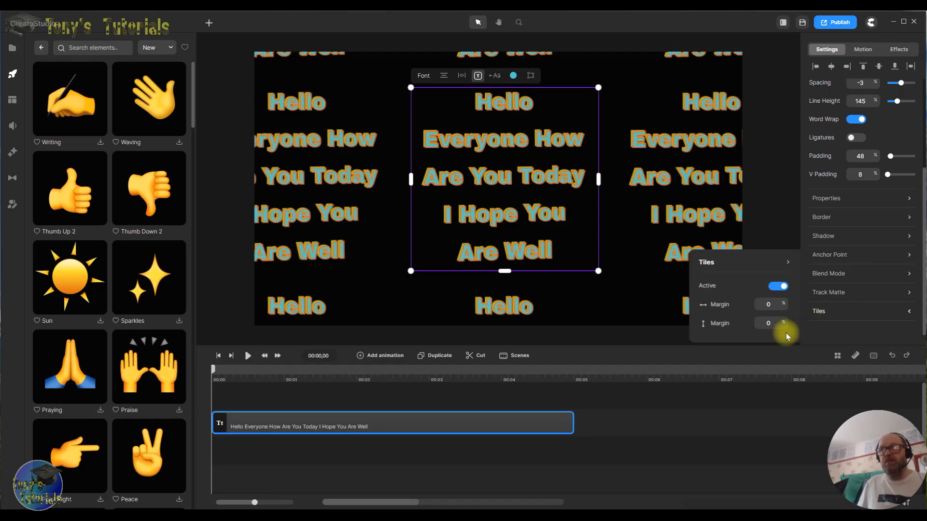
{"action": "left_click", "coordinate": [785, 264]}
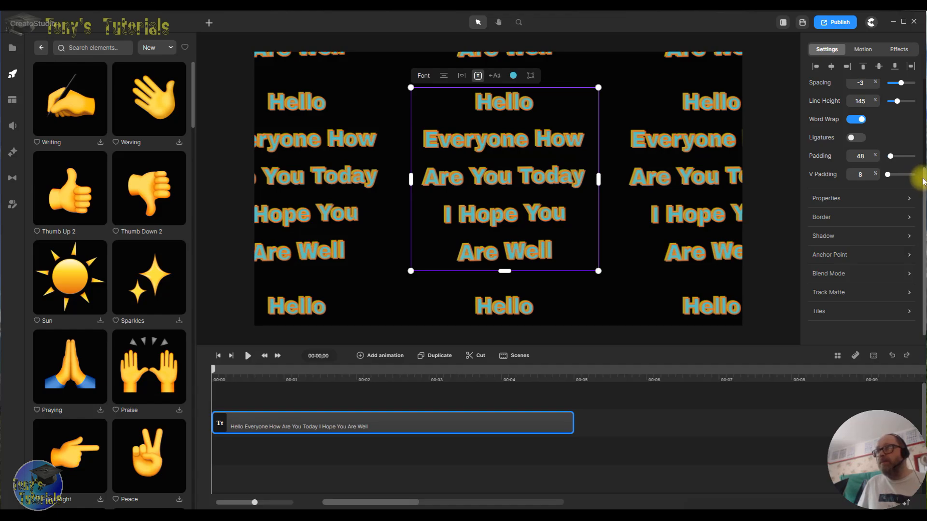
Step: Align the tiled text to the canvas's left edge and return it to the horizontal centre
{"action": "left_click_drag", "start_coordinate": [924, 179], "coordinate": [922, 85]}
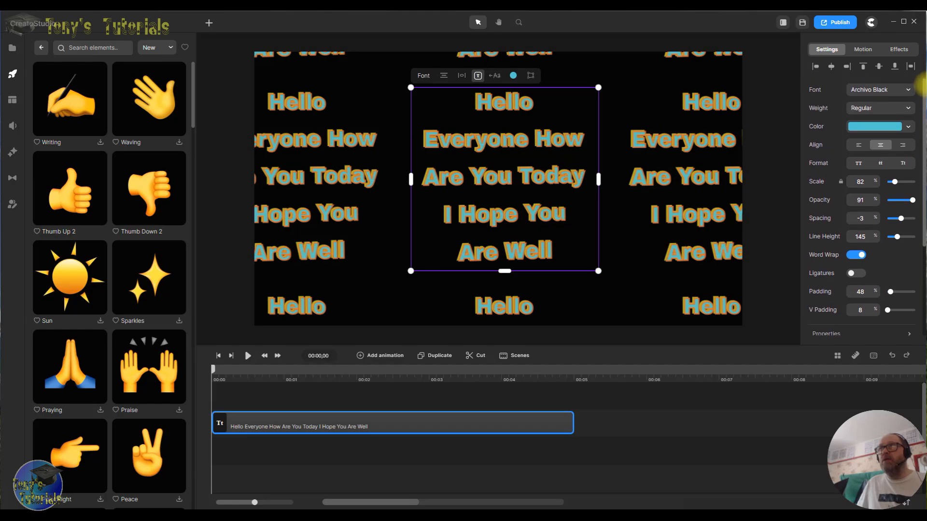
{"action": "double_click", "coordinate": [484, 184]}
{"action": "left_click_drag", "start_coordinate": [484, 184], "coordinate": [562, 214]}
{"action": "left_click", "coordinate": [562, 214]}
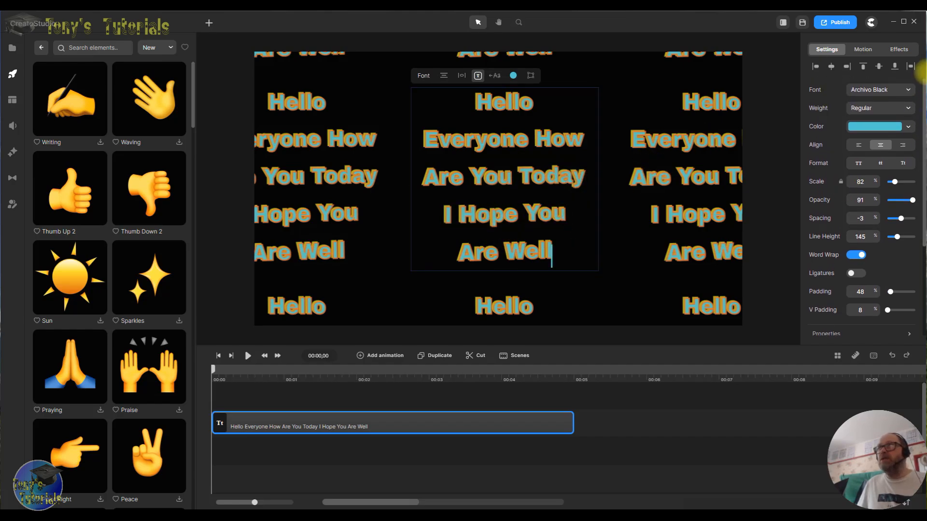
{"action": "left_click", "coordinate": [815, 70]}
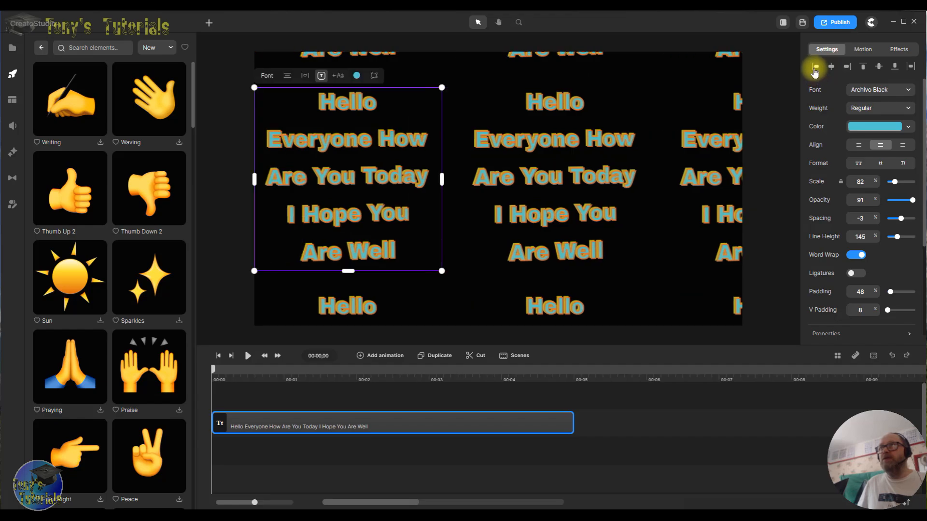
{"action": "left_click", "coordinate": [832, 70]}
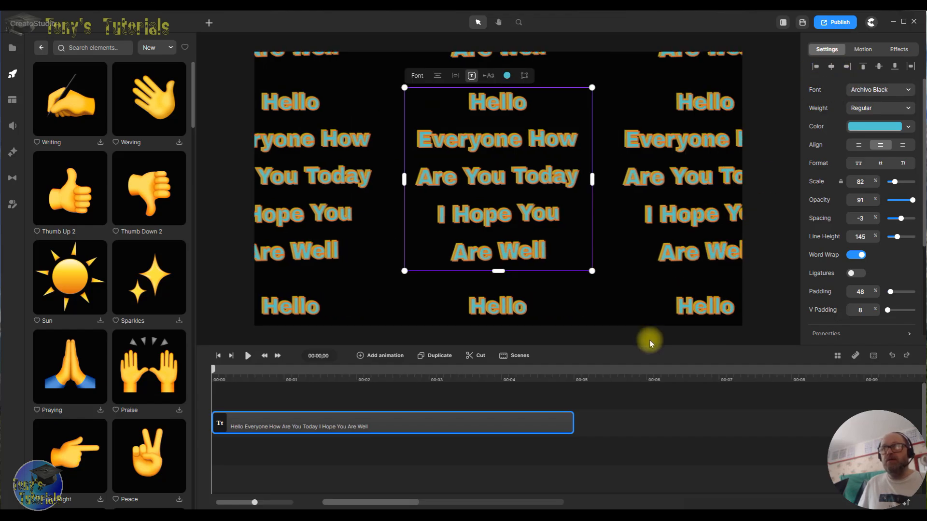
Step: Deactivate the tiles so only a single copy of the text remains
{"action": "scroll", "coordinate": [835, 277], "scroll_direction": "down", "scroll_amount": 3}
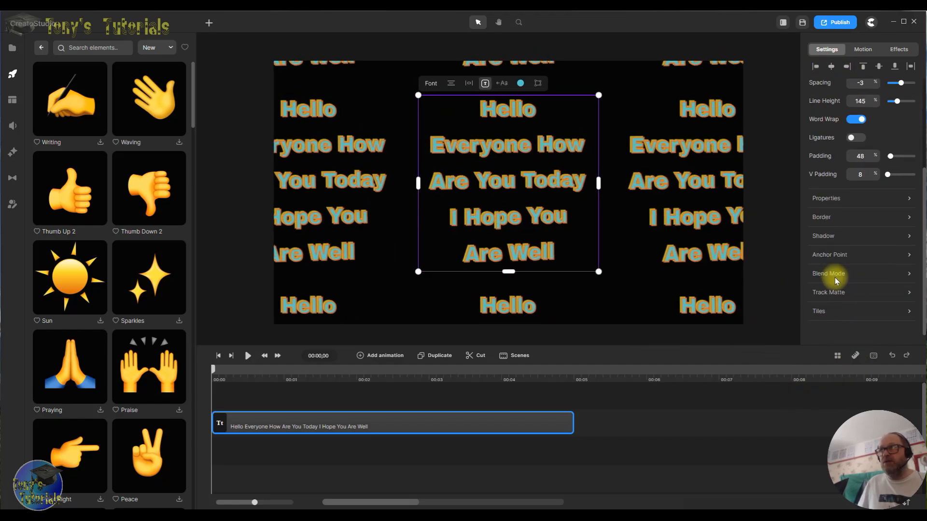
{"action": "left_click", "coordinate": [822, 313]}
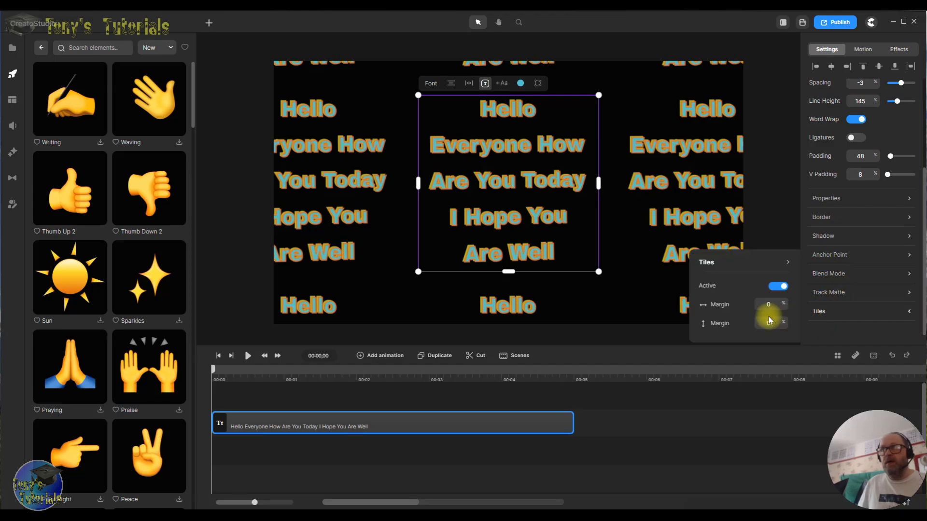
{"action": "left_click", "coordinate": [777, 285]}
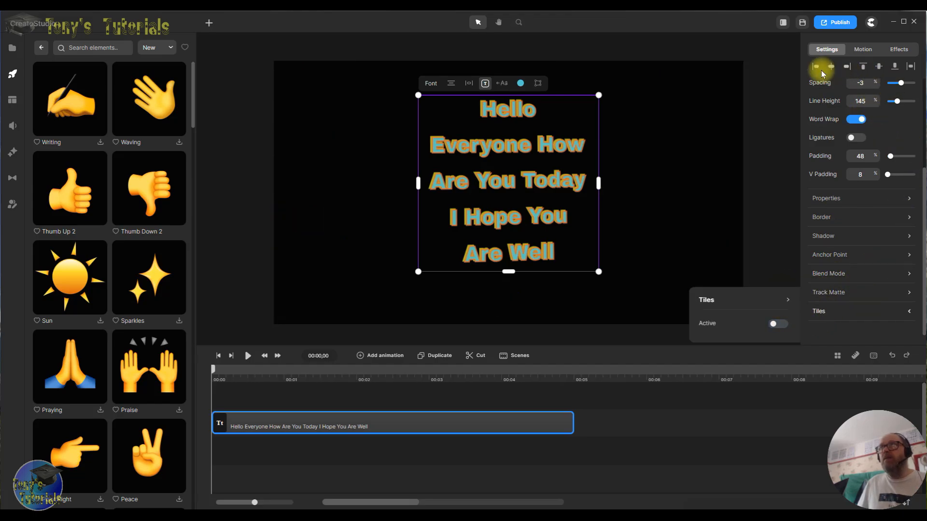
Step: Try aligning the text to the canvas's left edge, horizontal centre and right edge in turn
{"action": "left_click", "coordinate": [816, 69]}
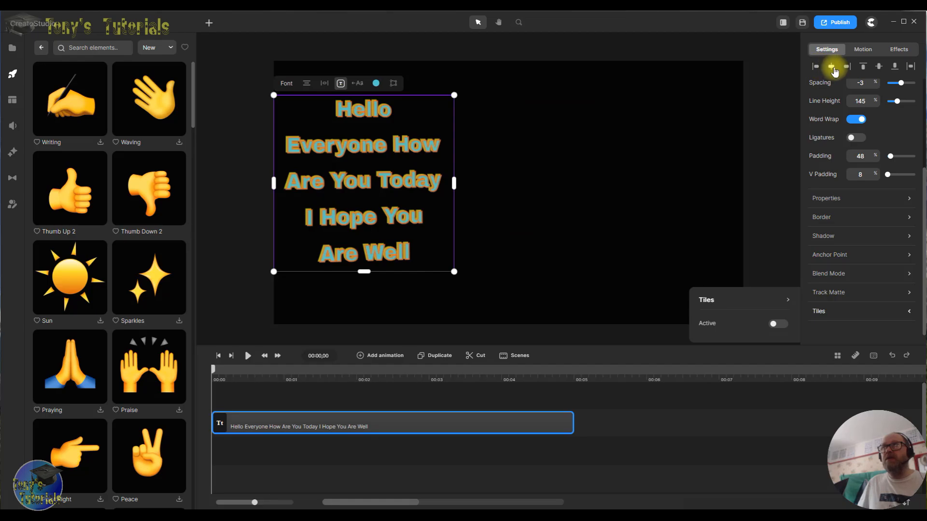
{"action": "left_click", "coordinate": [833, 69]}
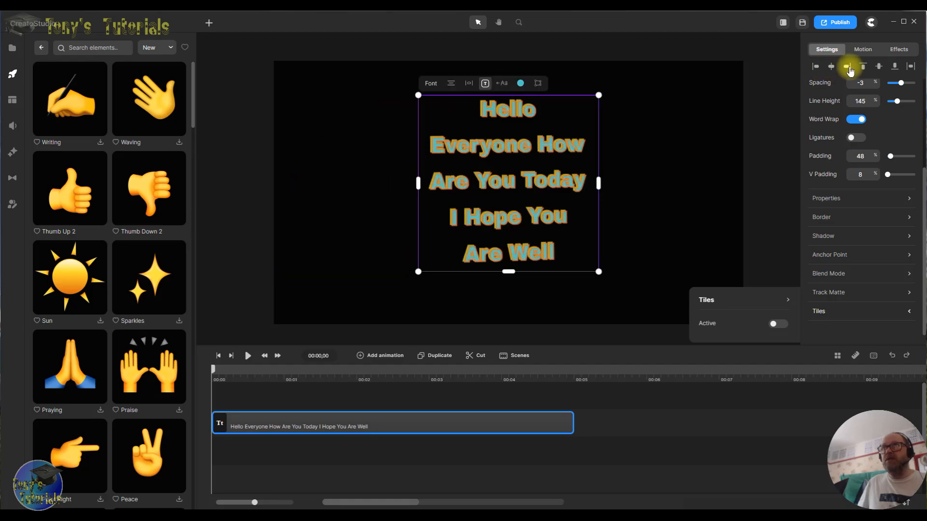
{"action": "left_click", "coordinate": [848, 67]}
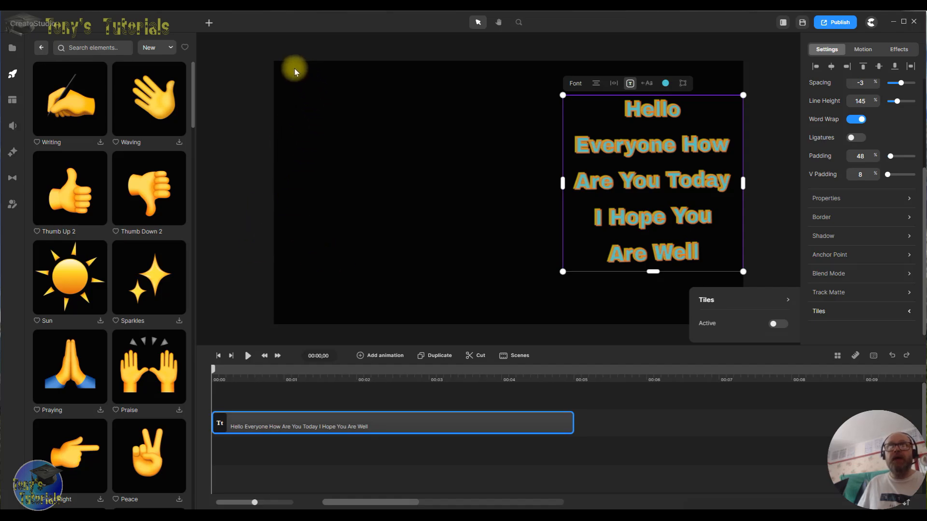
Step: Move the text partly beyond the canvas's upper-left corner and repeat the left, horizontal-centre and right alignments from there
{"action": "left_click_drag", "start_coordinate": [573, 198], "coordinate": [394, 139]}
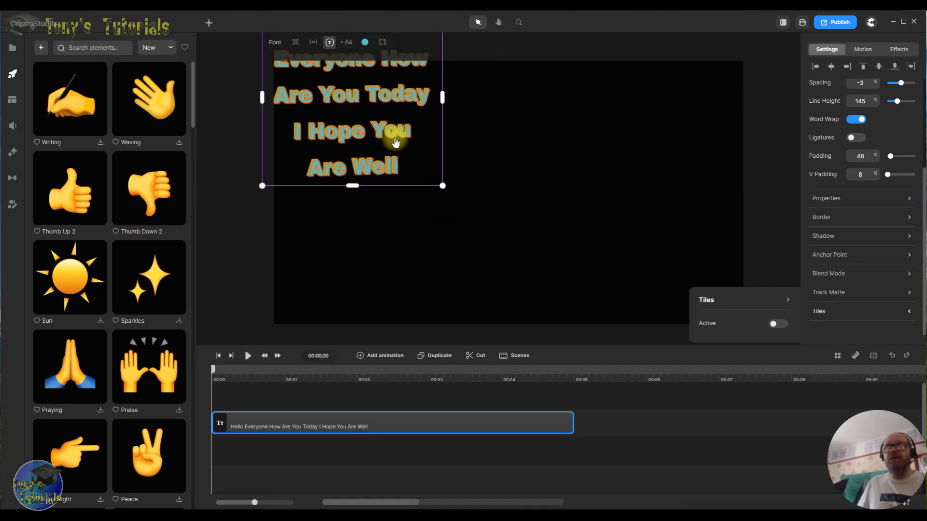
{"action": "left_click", "coordinate": [816, 67]}
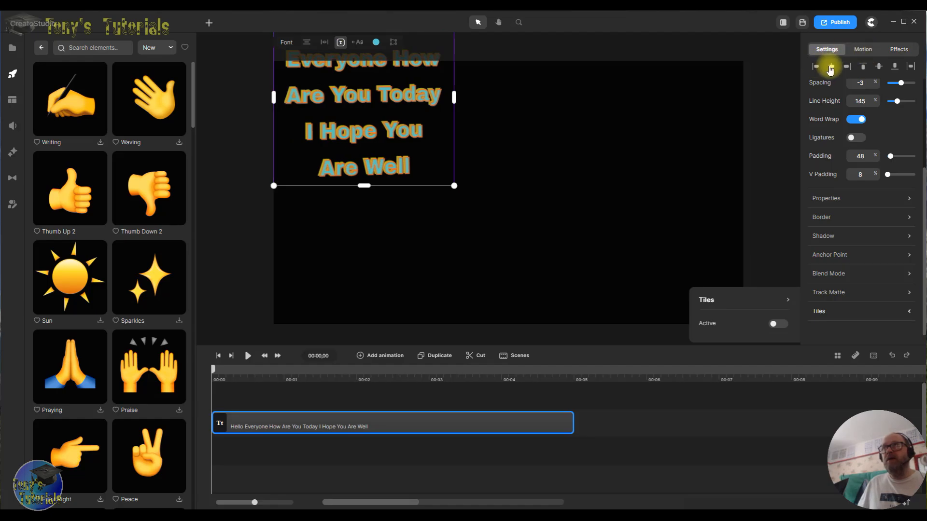
{"action": "left_click", "coordinate": [831, 67]}
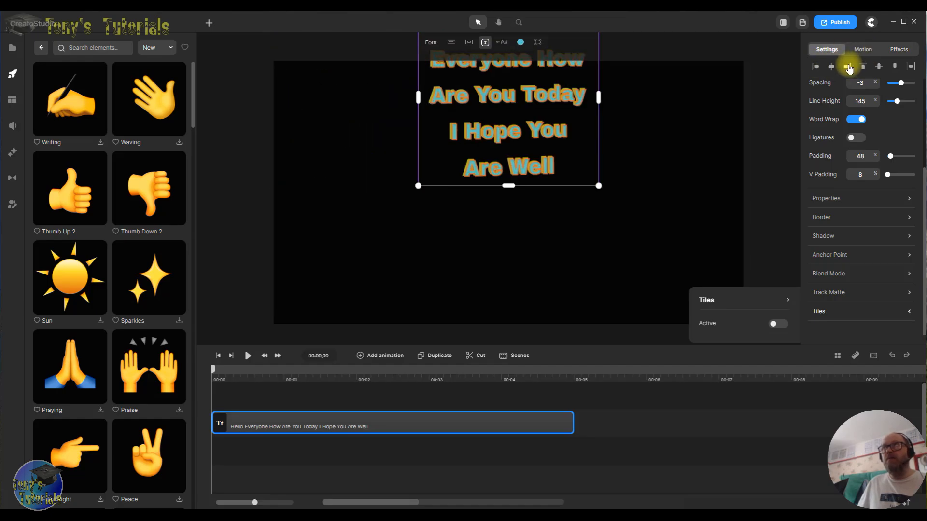
{"action": "left_click", "coordinate": [848, 67]}
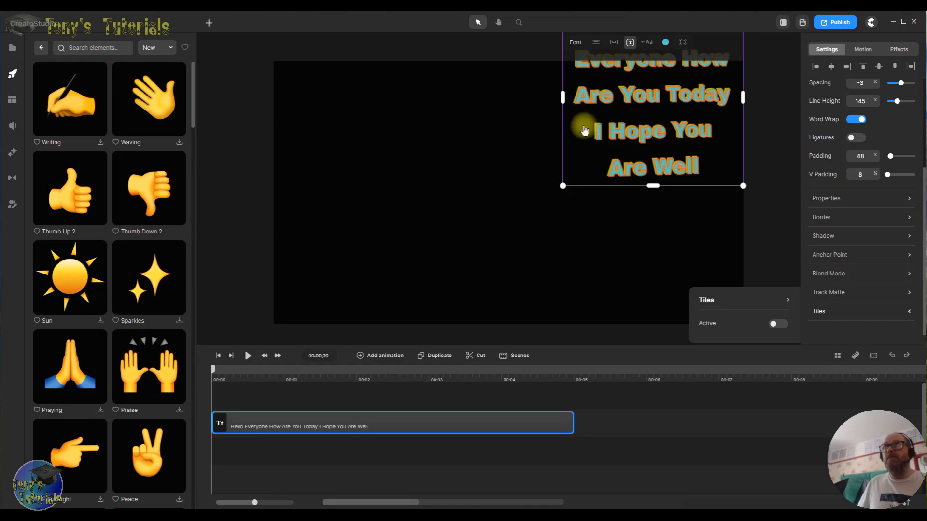
Step: Try the top, vertical-middle and bottom alignments, and centre the text on the canvas in both directions
{"action": "left_click", "coordinate": [864, 69]}
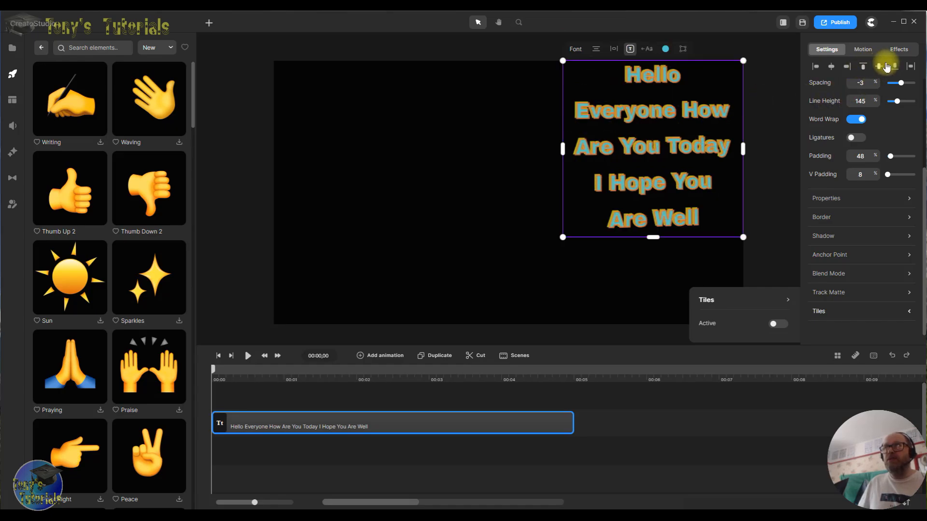
{"action": "left_click", "coordinate": [878, 68]}
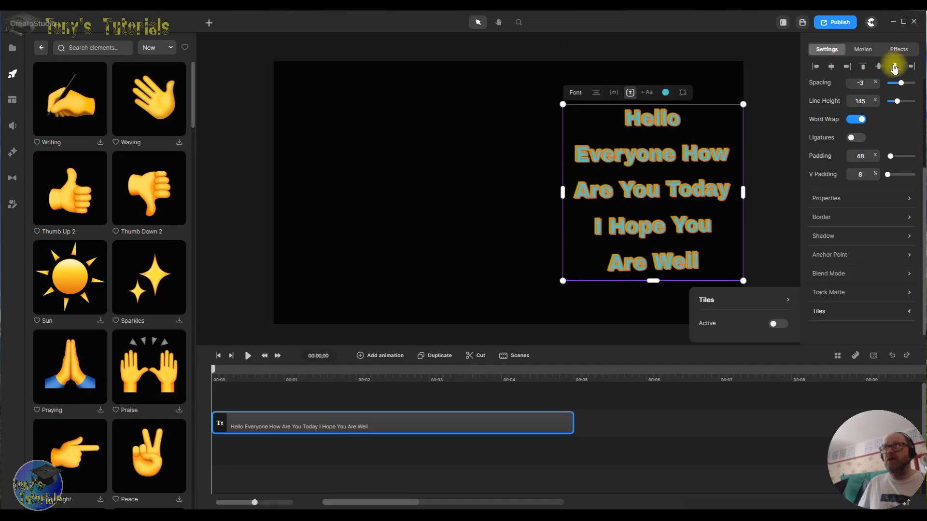
{"action": "left_click", "coordinate": [895, 68]}
{"action": "left_click", "coordinate": [911, 68]}
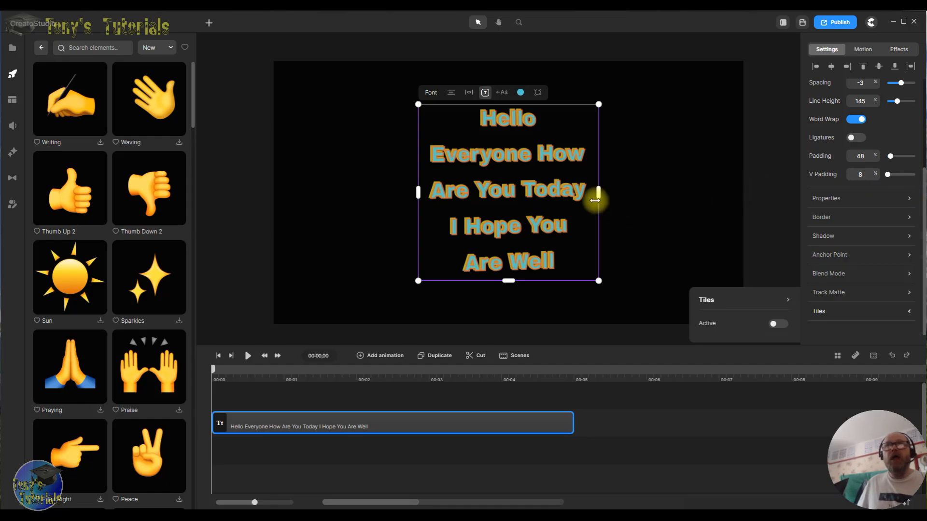
Step: Set the text's border width to 0 px and deselect the text
{"action": "double_click", "coordinate": [502, 199]}
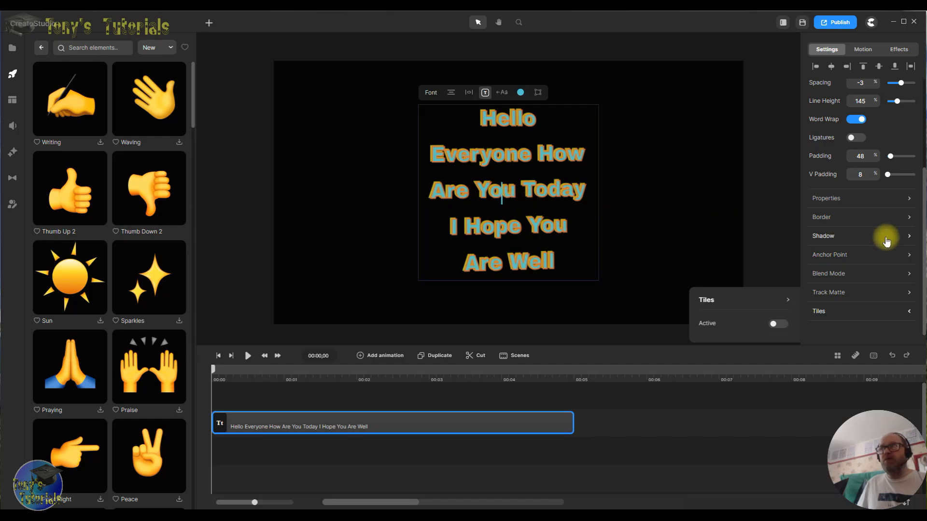
{"action": "left_click", "coordinate": [893, 223]}
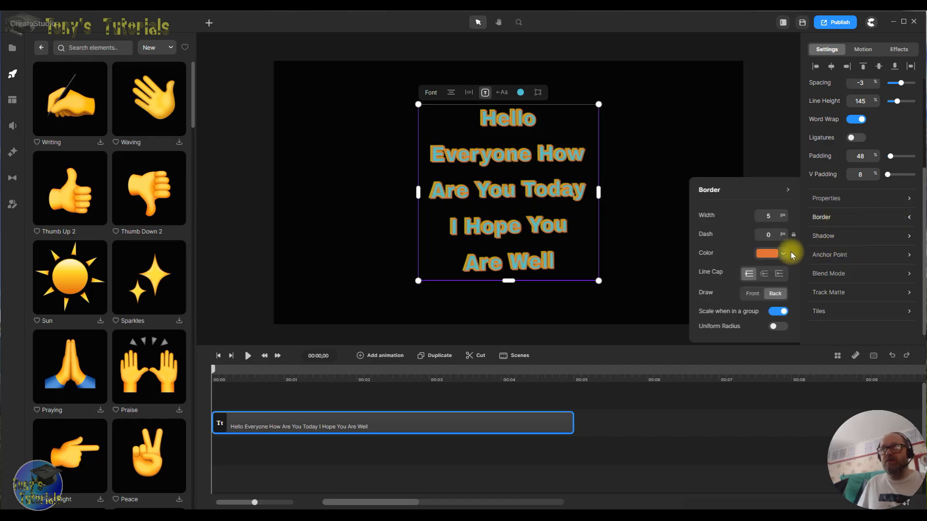
{"action": "left_click", "coordinate": [770, 215]}
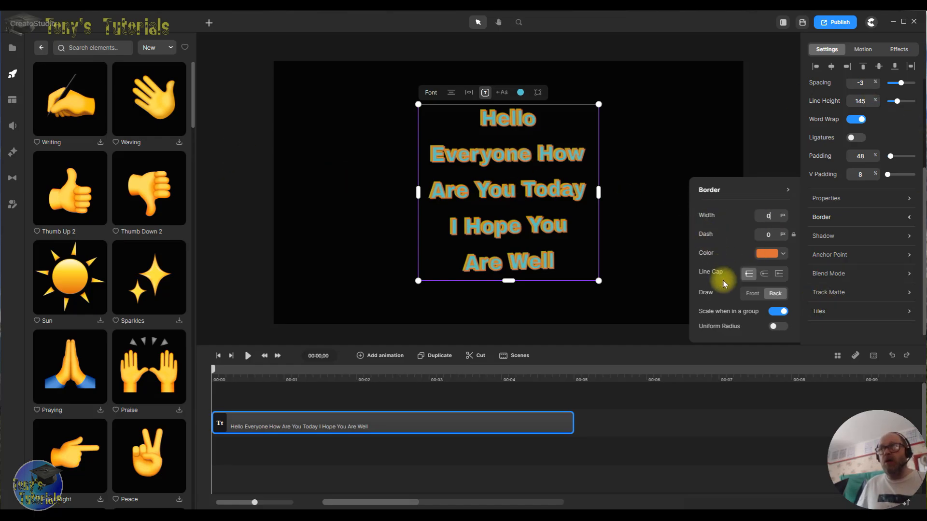
{"action": "key", "text": "Return"}
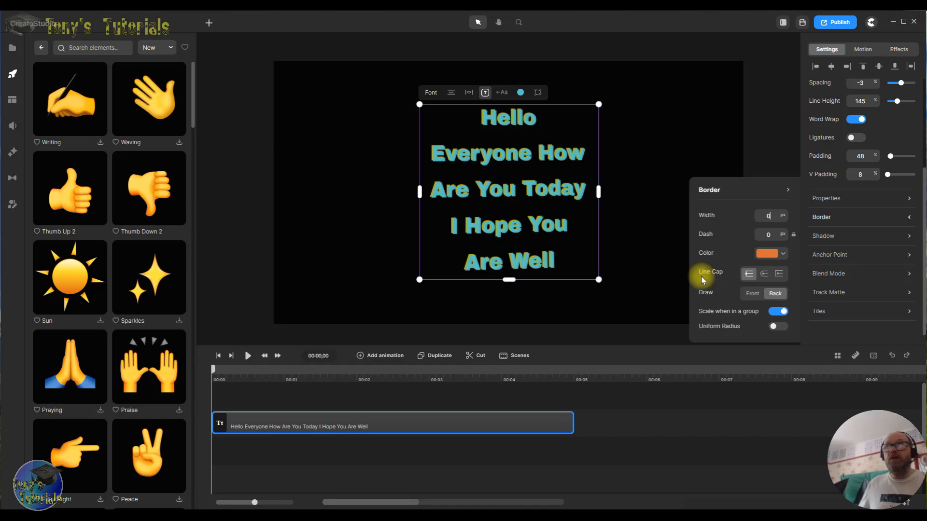
{"action": "left_click", "coordinate": [698, 133]}
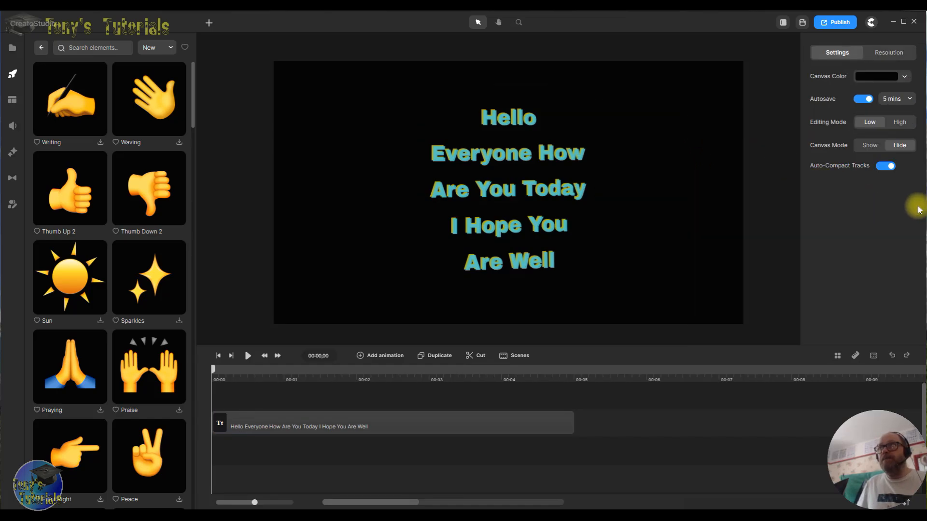
Step: Move the text slightly down and left, set its shadow distance to 0 px and leave the text selected
{"action": "left_click", "coordinate": [541, 215]}
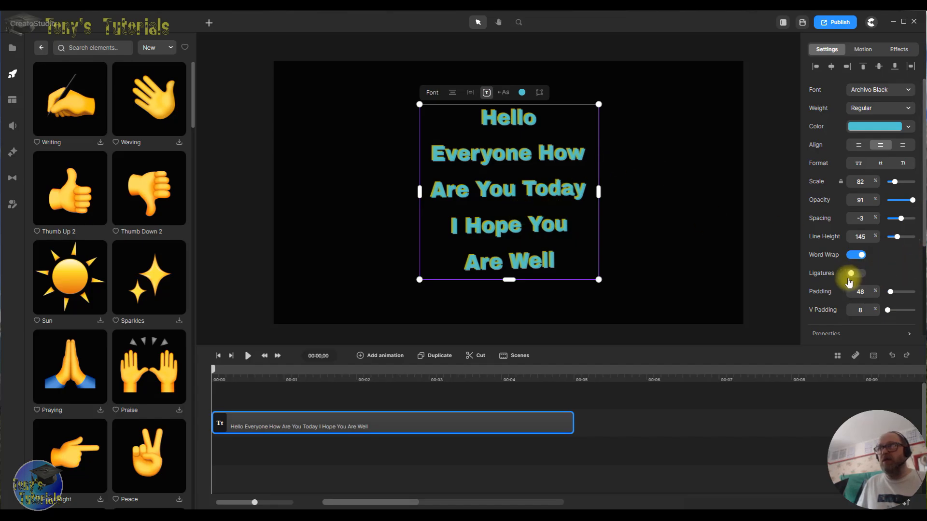
{"action": "mouse_move", "coordinate": [498, 200]}
{"action": "left_mouse_down"}
{"action": "mouse_move", "coordinate": [480, 209]}
{"action": "mouse_move", "coordinate": [502, 208]}
{"action": "left_mouse_up"}
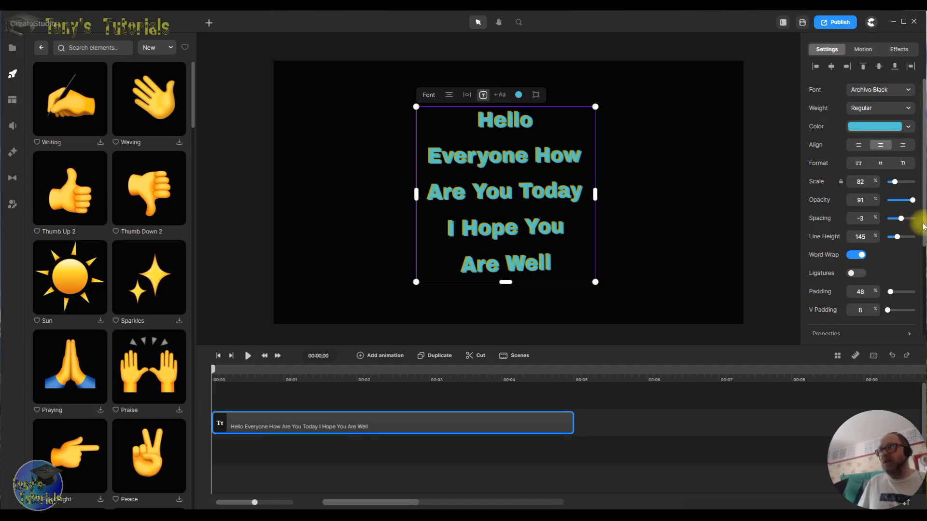
{"action": "scroll", "coordinate": [923, 226], "scroll_direction": "down", "scroll_amount": 3}
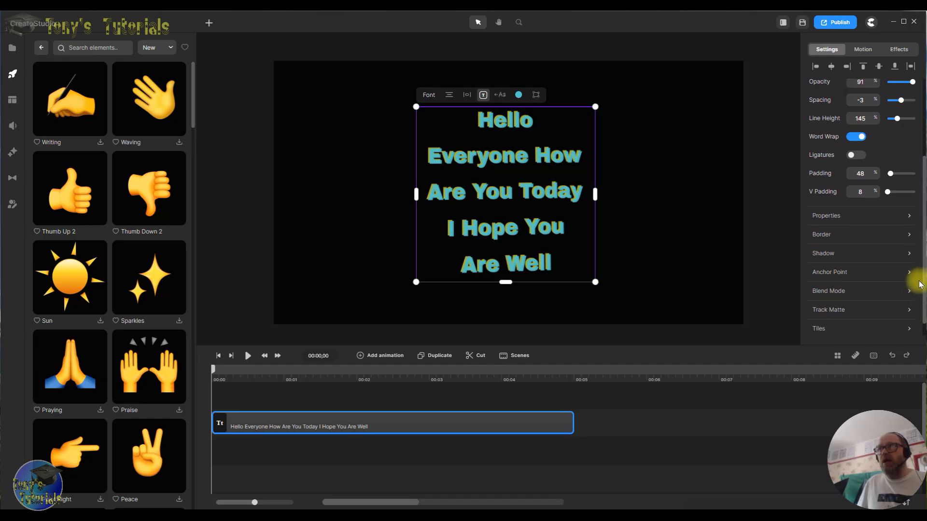
{"action": "left_click", "coordinate": [882, 250]}
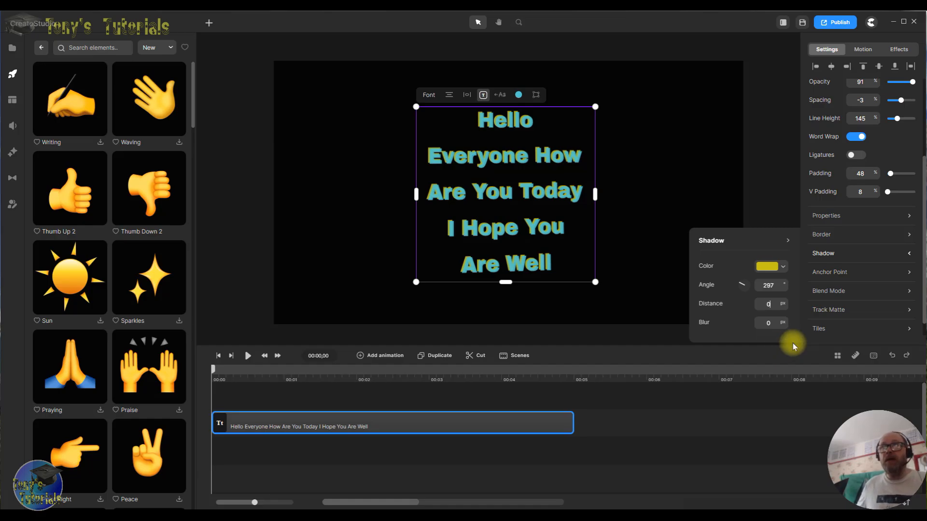
{"action": "left_click", "coordinate": [714, 180]}
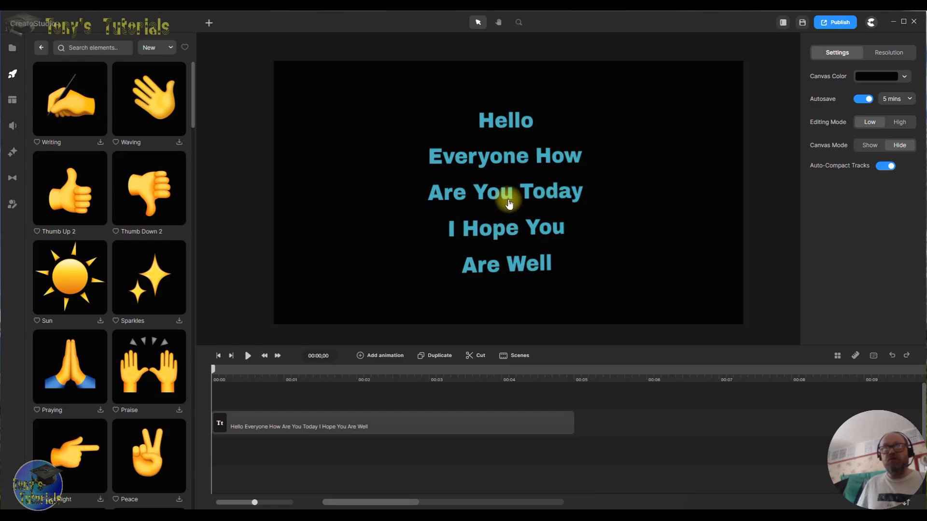
{"action": "left_click", "coordinate": [535, 199]}
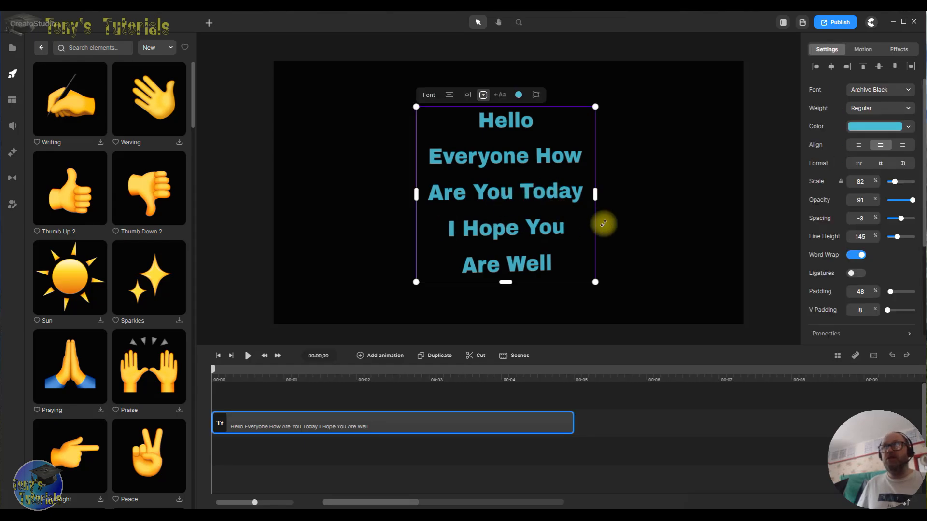